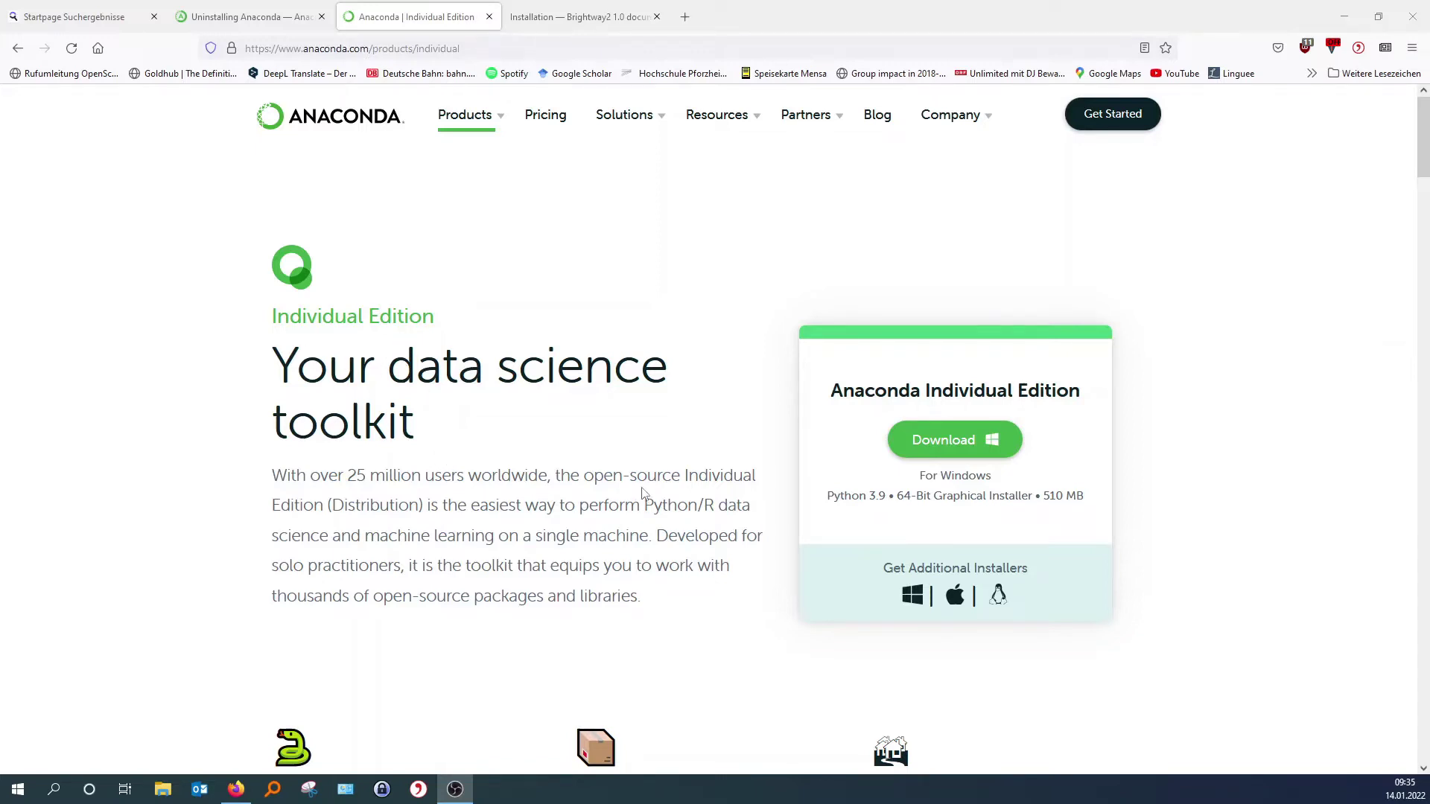
- Download the Anaconda3 2021.11 Windows 64-bit installer and save it to disk
click(990, 443)
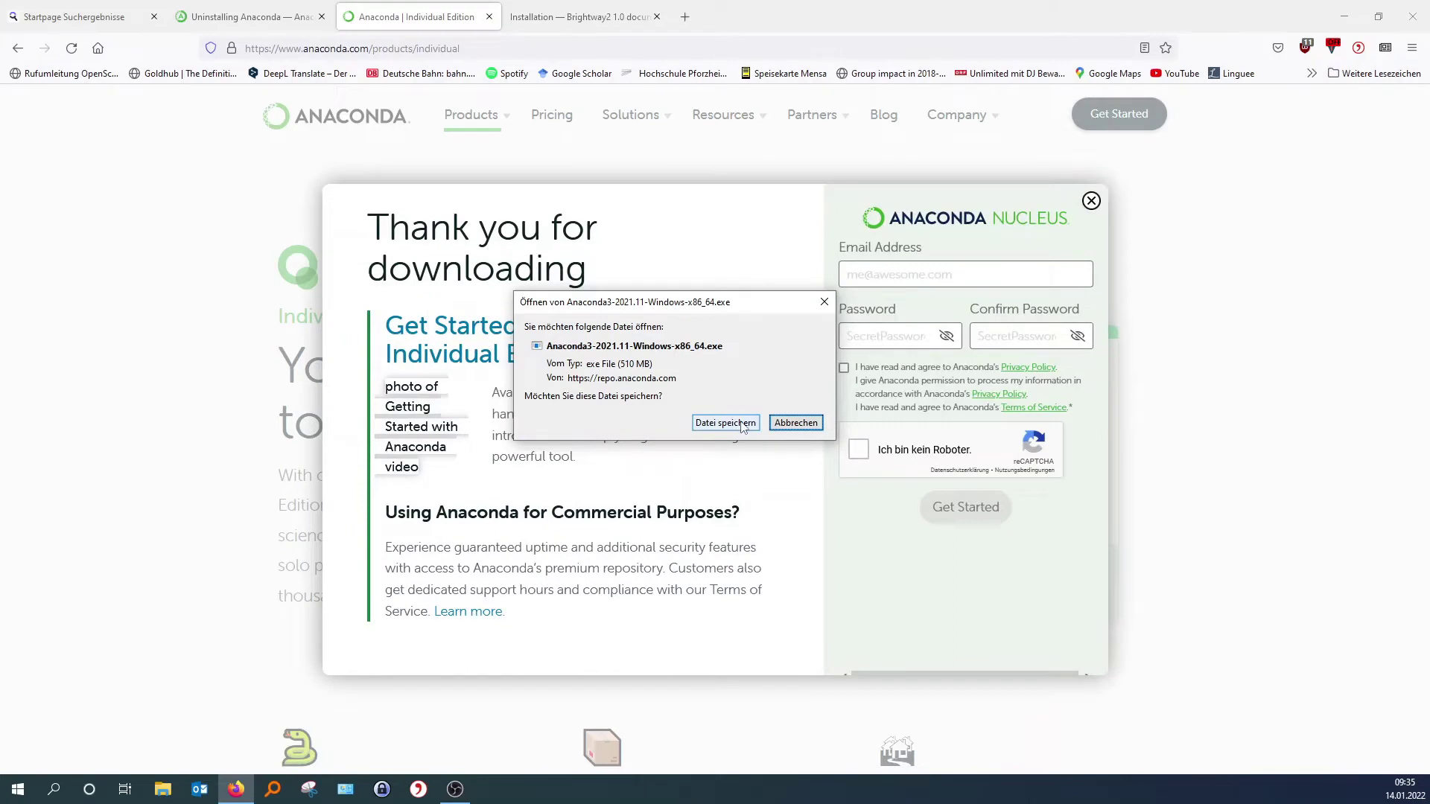
click(726, 423)
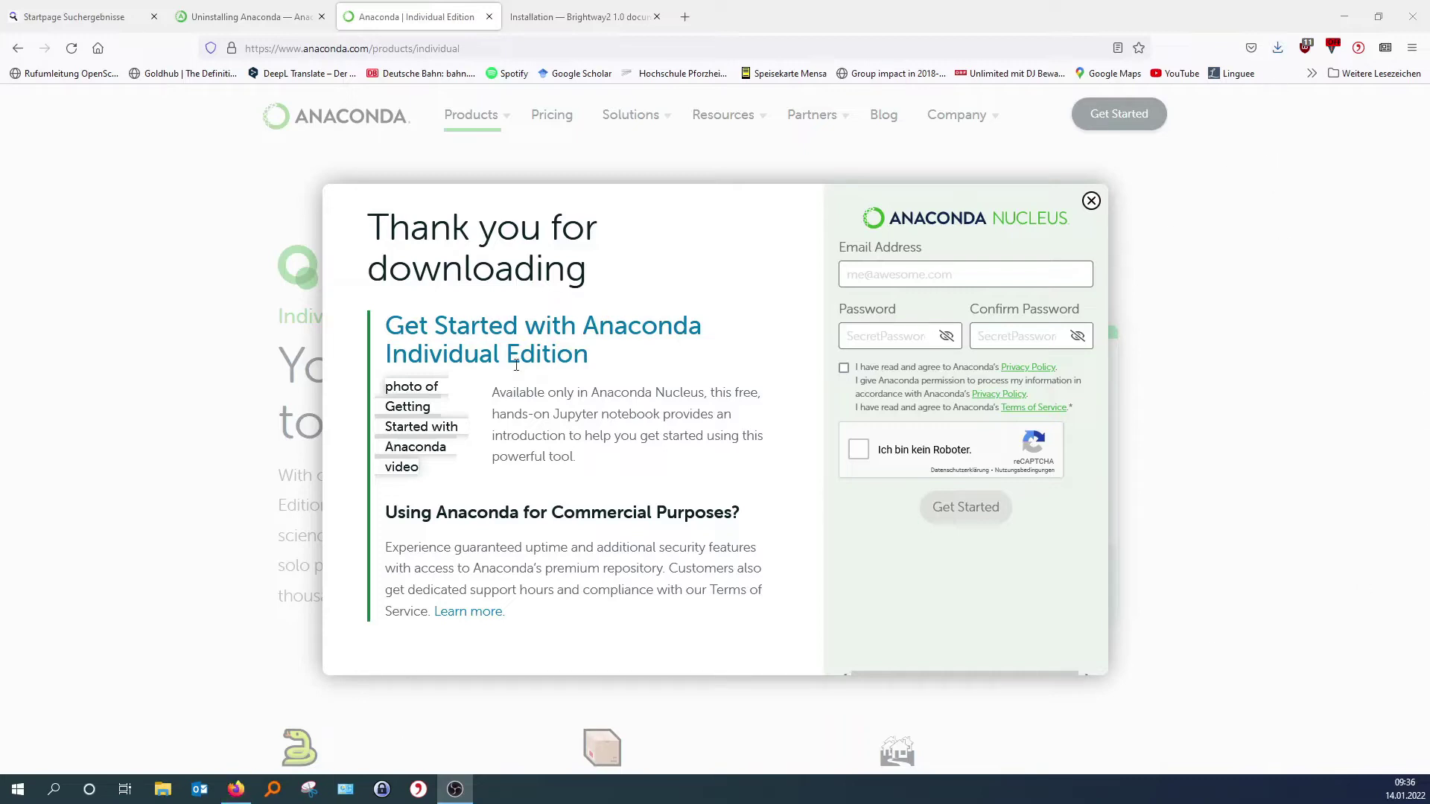
- Run the downloaded Anaconda installer from Firefox's downloads list
click(1278, 48)
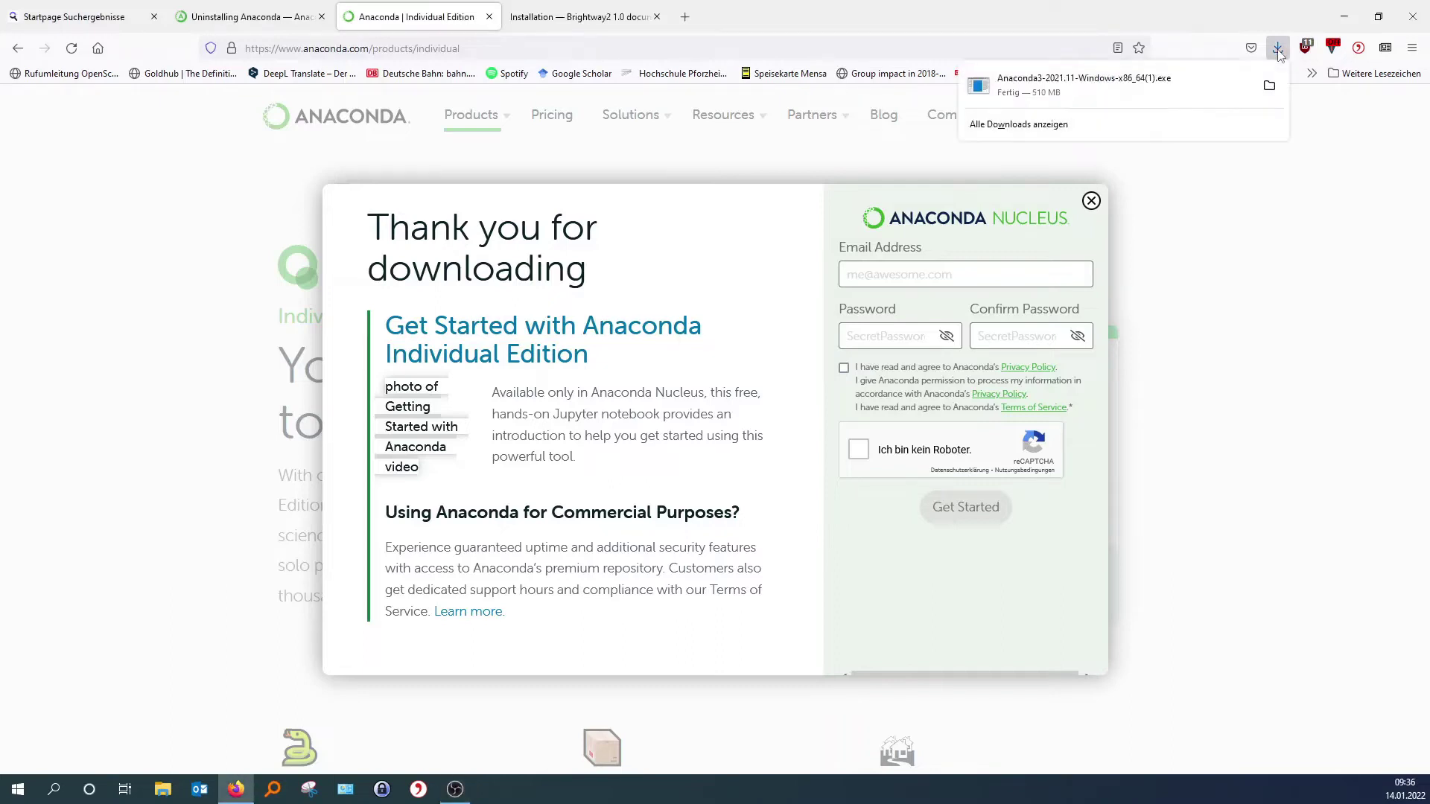
click(1108, 96)
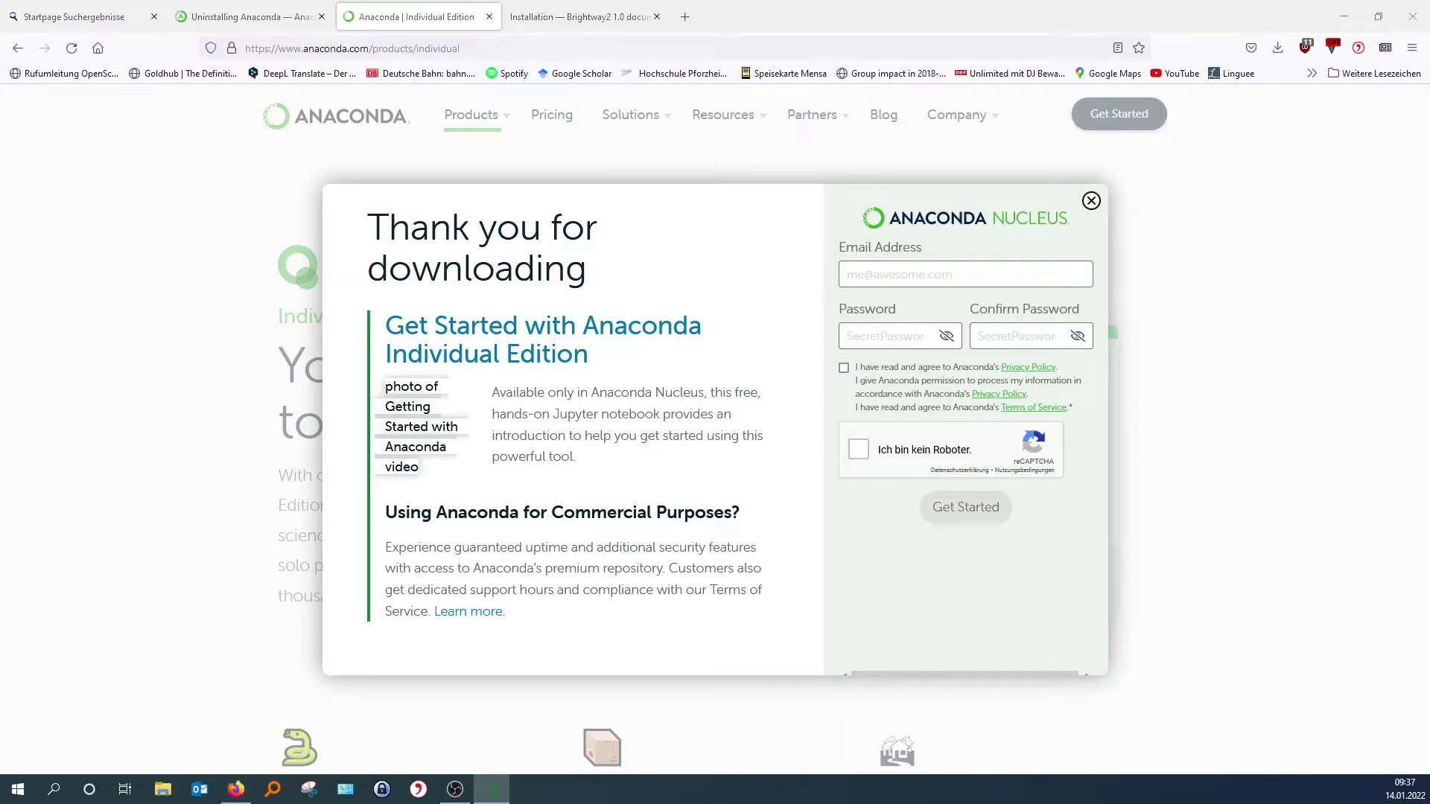
drag(1166, 161, 1161, 236)
- Snap Firefox to the left half, showing the Brightway2 installation guide
double_click(812, 24)
drag(812, 24, 1, 264)
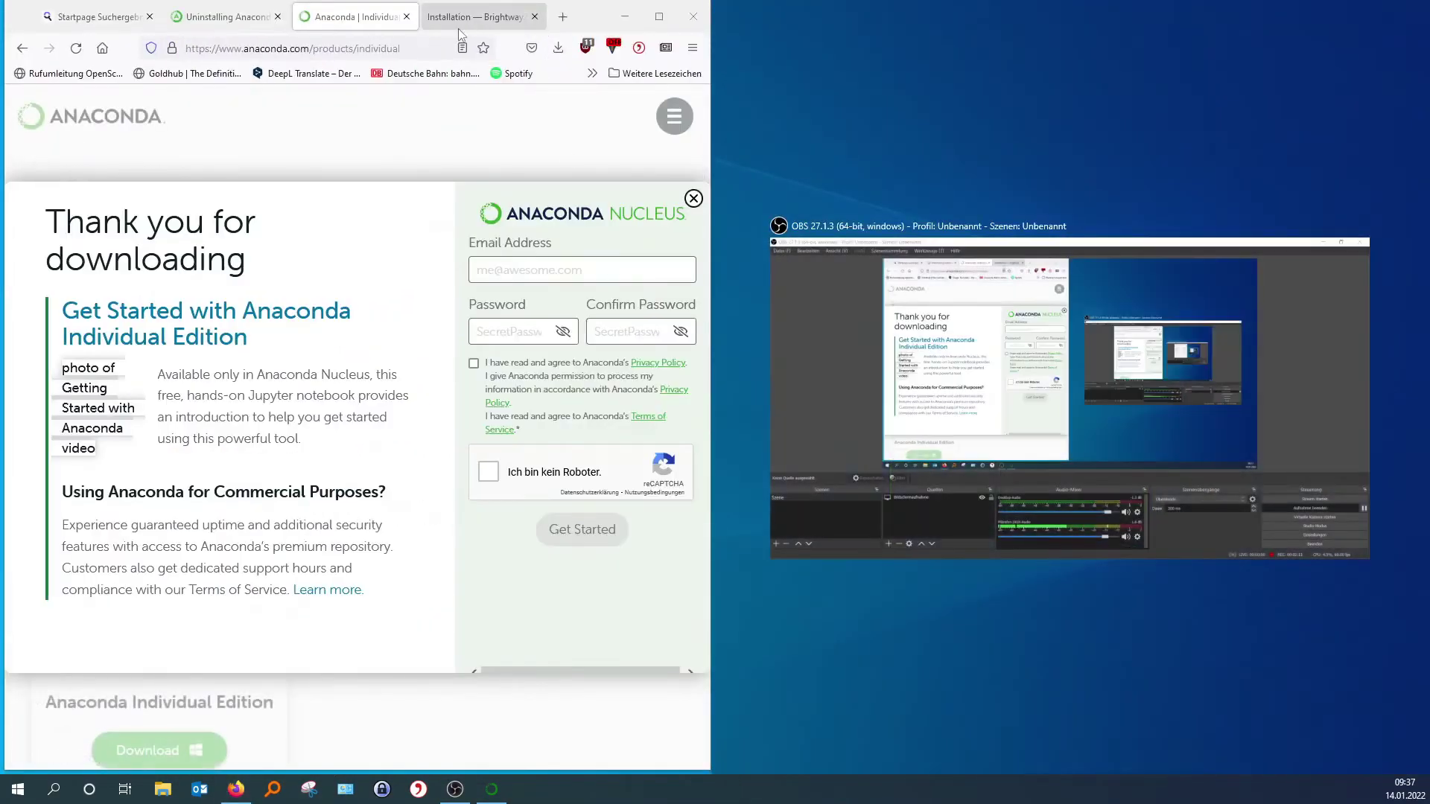
click(462, 27)
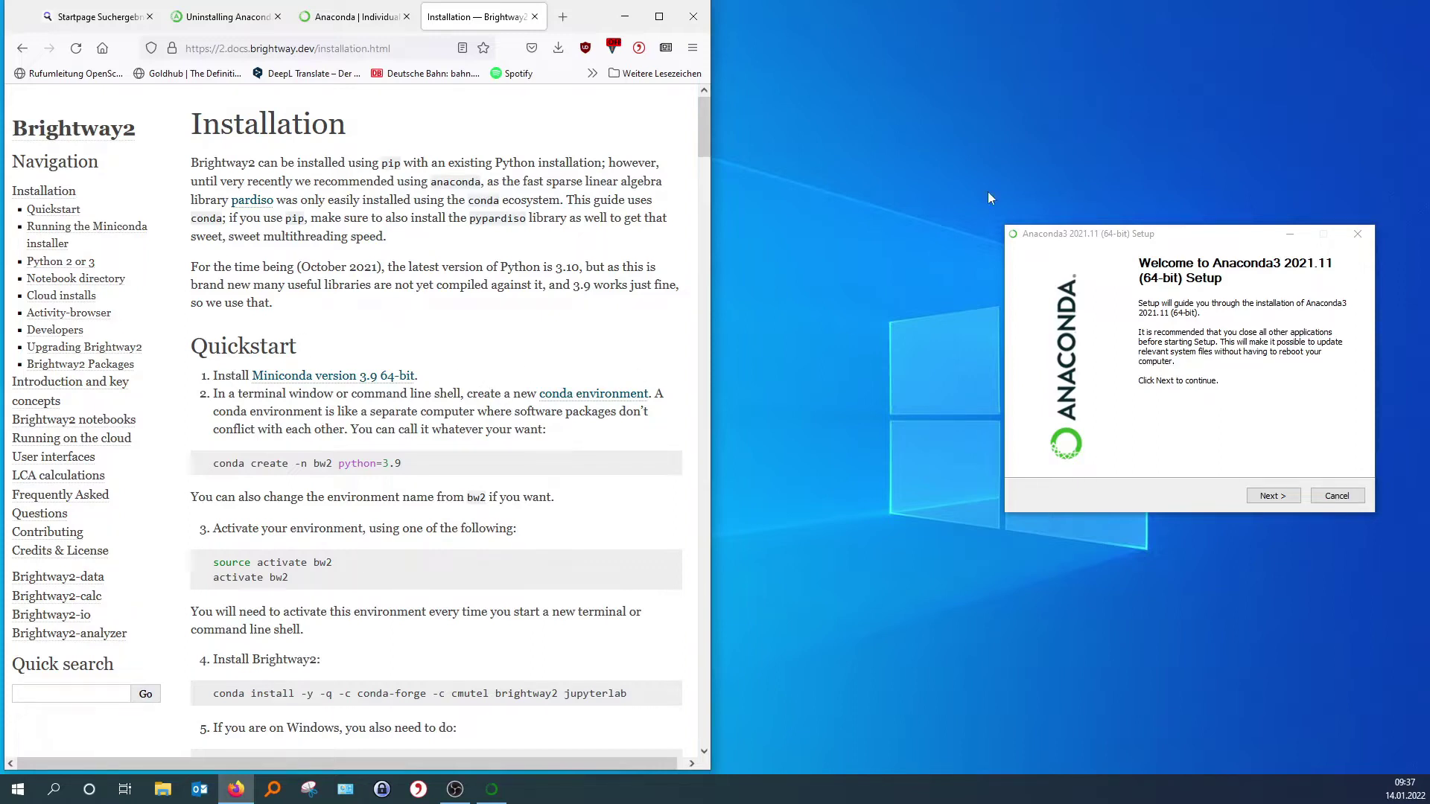
- Go past the Welcome and License pages, keeping the Just Me install
drag(1139, 238, 941, 163)
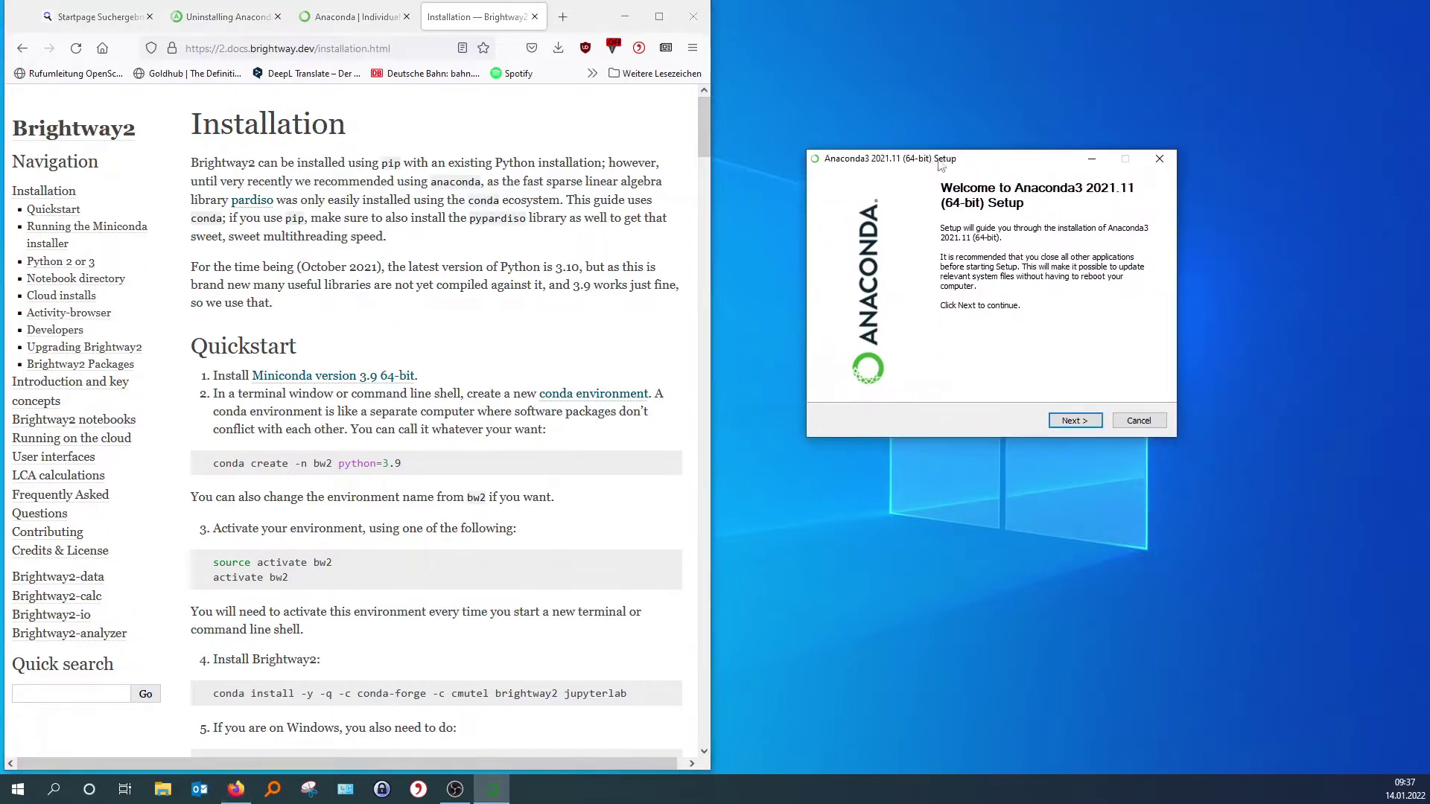
click(1075, 421)
scroll(521, 418, down, 10)
click(1075, 421)
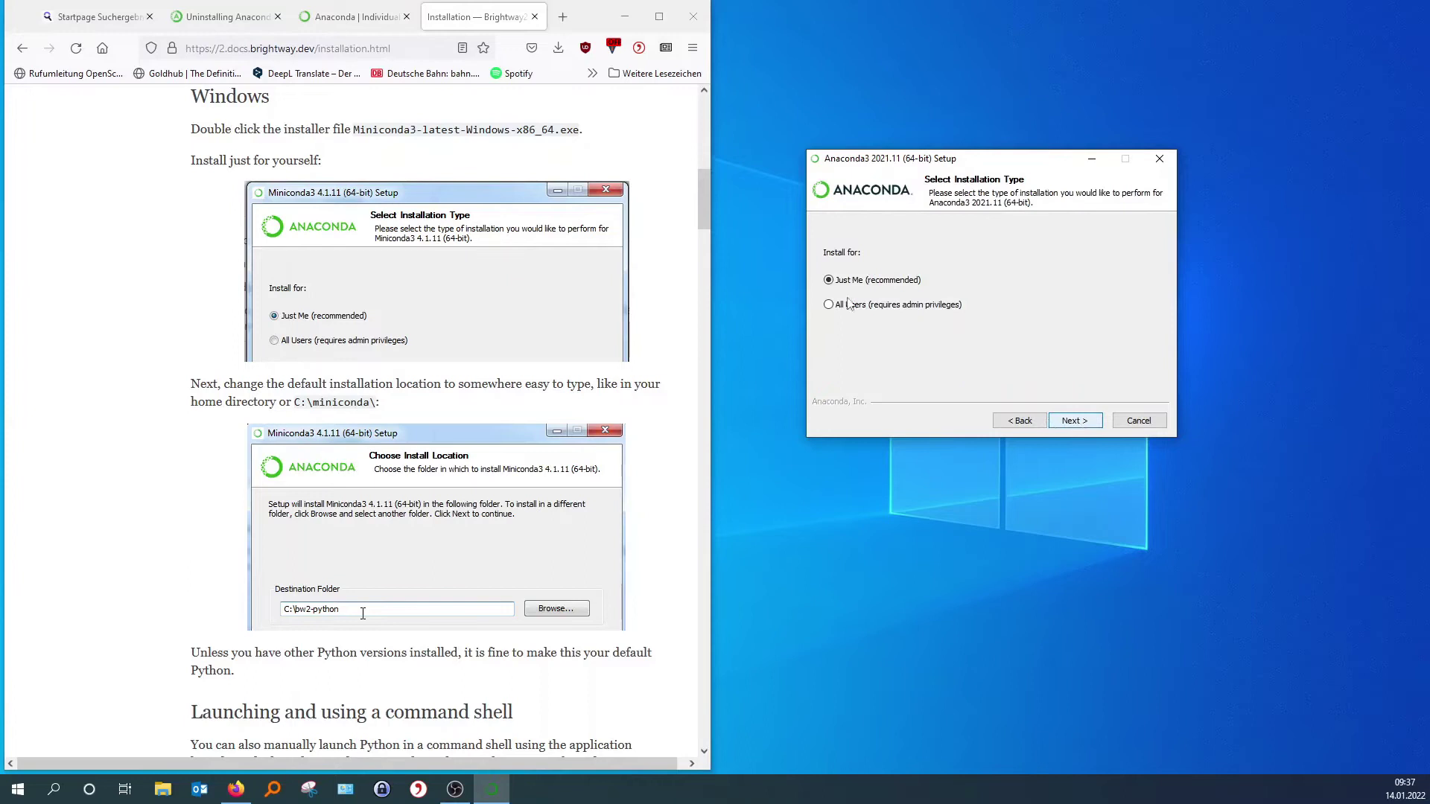
click(1083, 422)
- Create a new folder C:\bw2-python and choose it as the install location
text(C:\bw2-python)
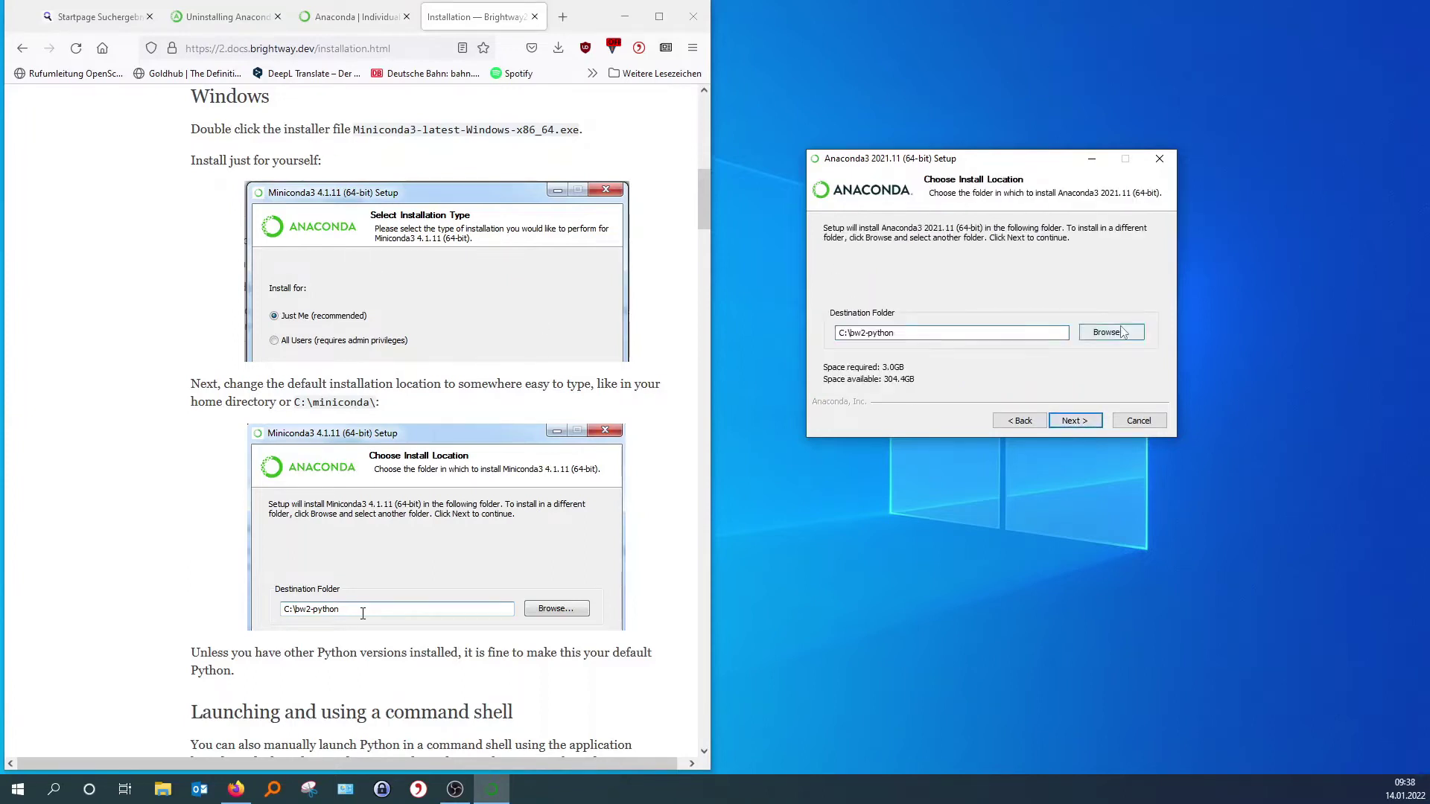
click(1124, 331)
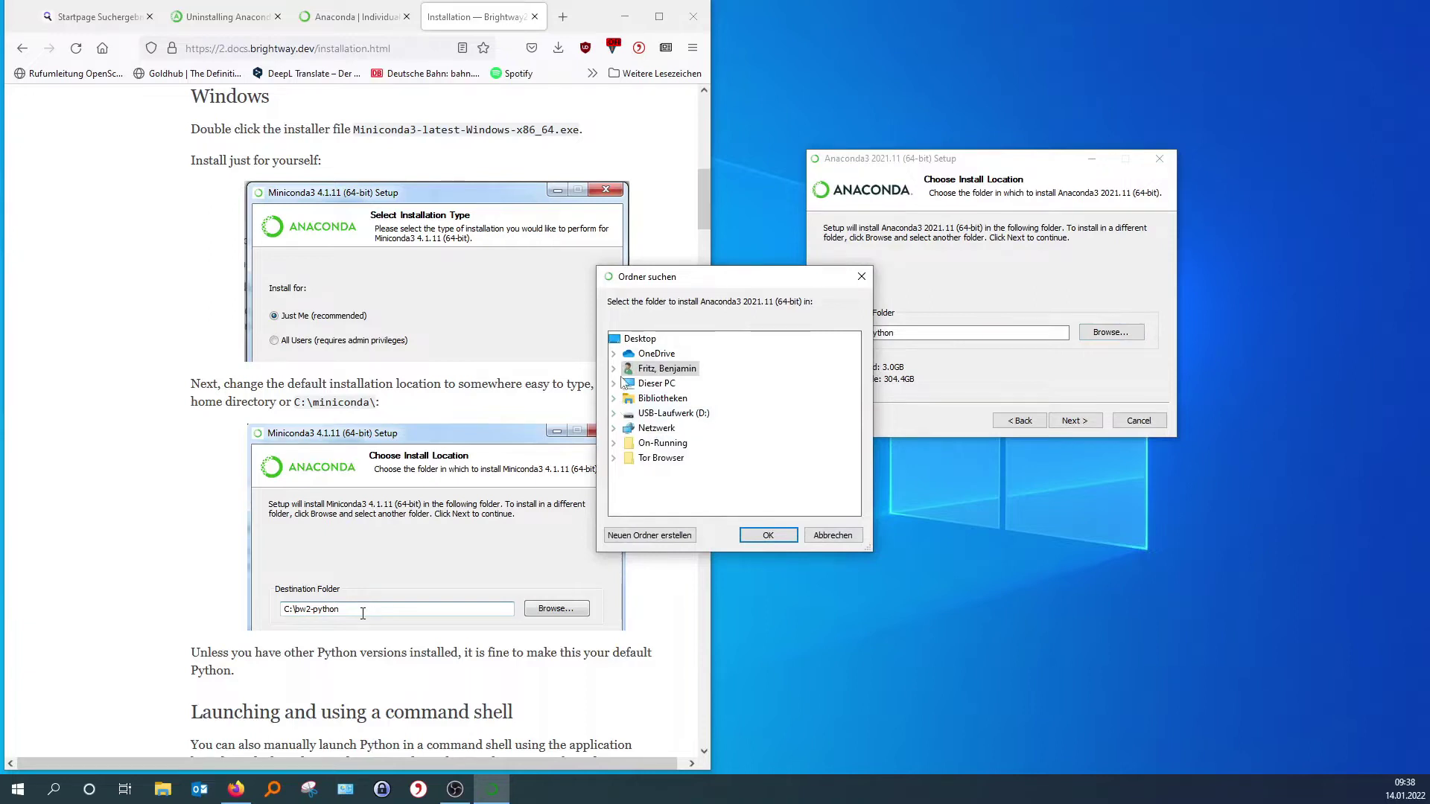
click(614, 384)
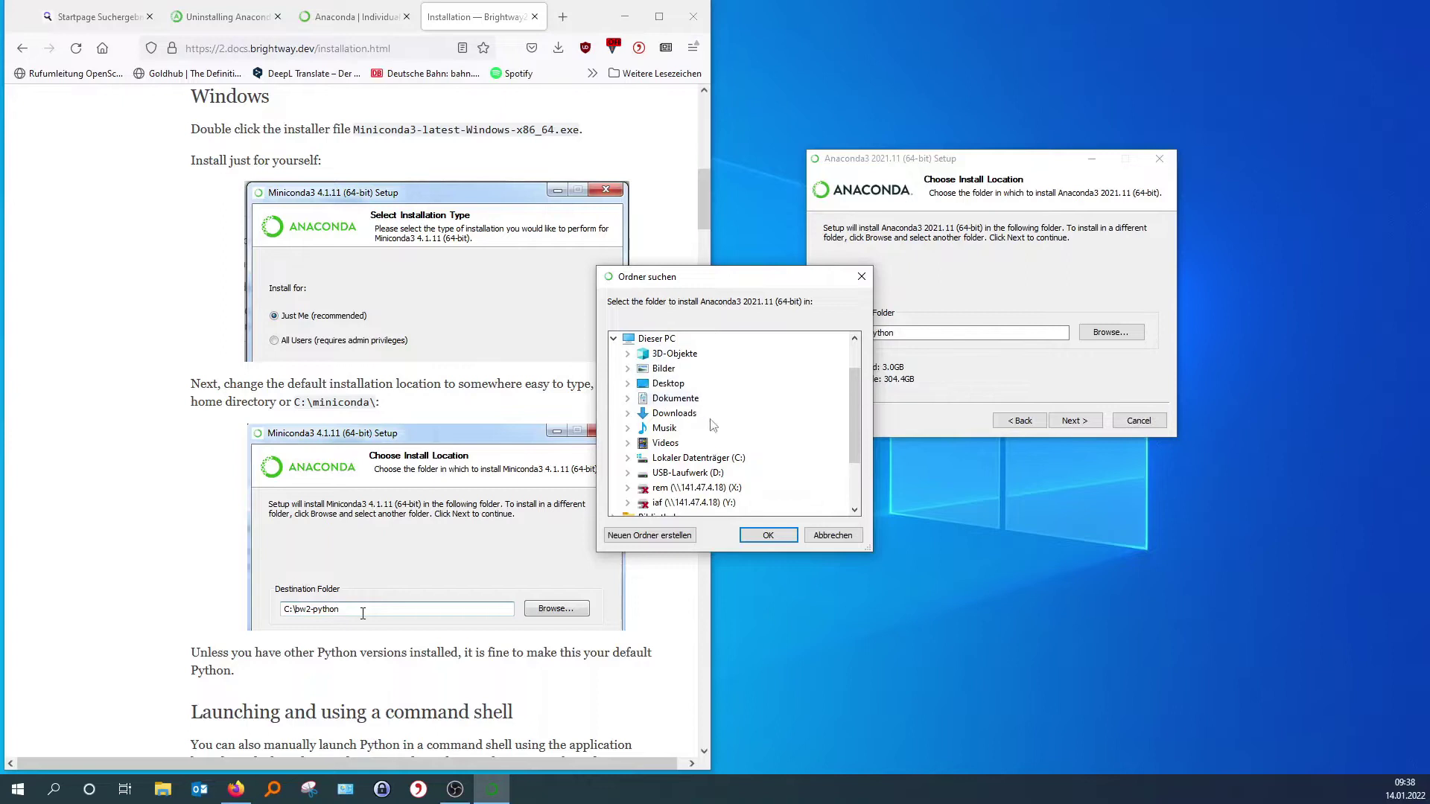
click(628, 458)
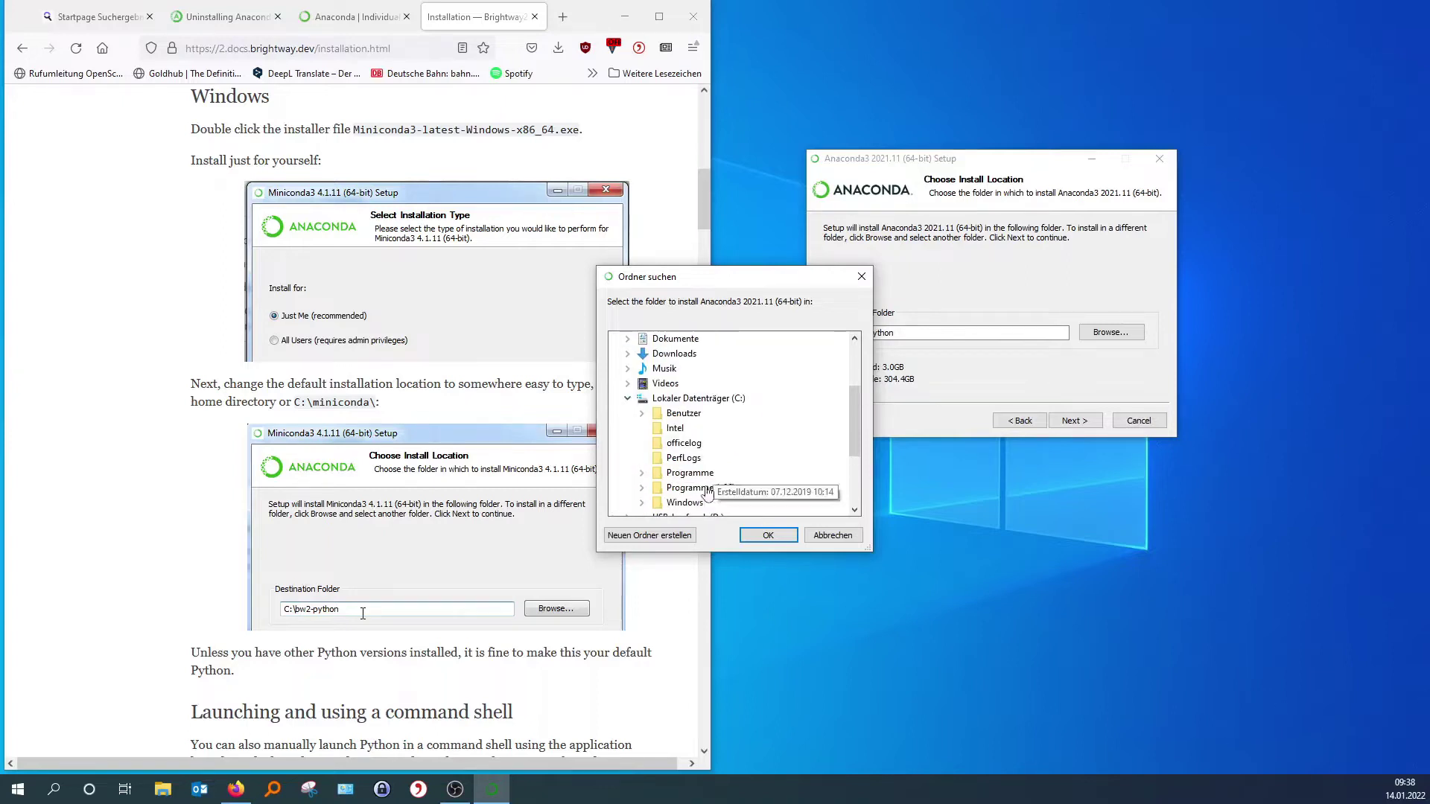
click(650, 534)
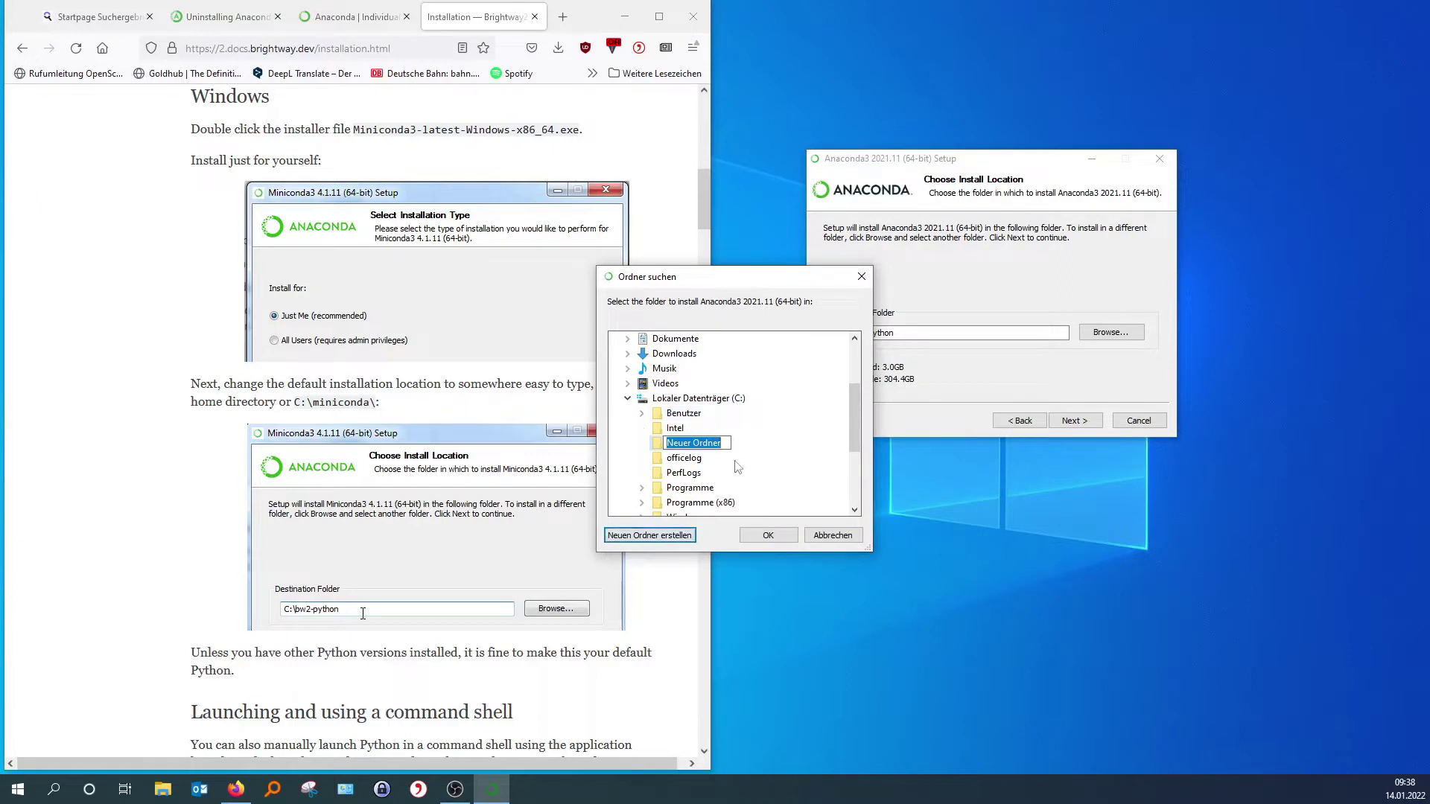
text(bw2-)
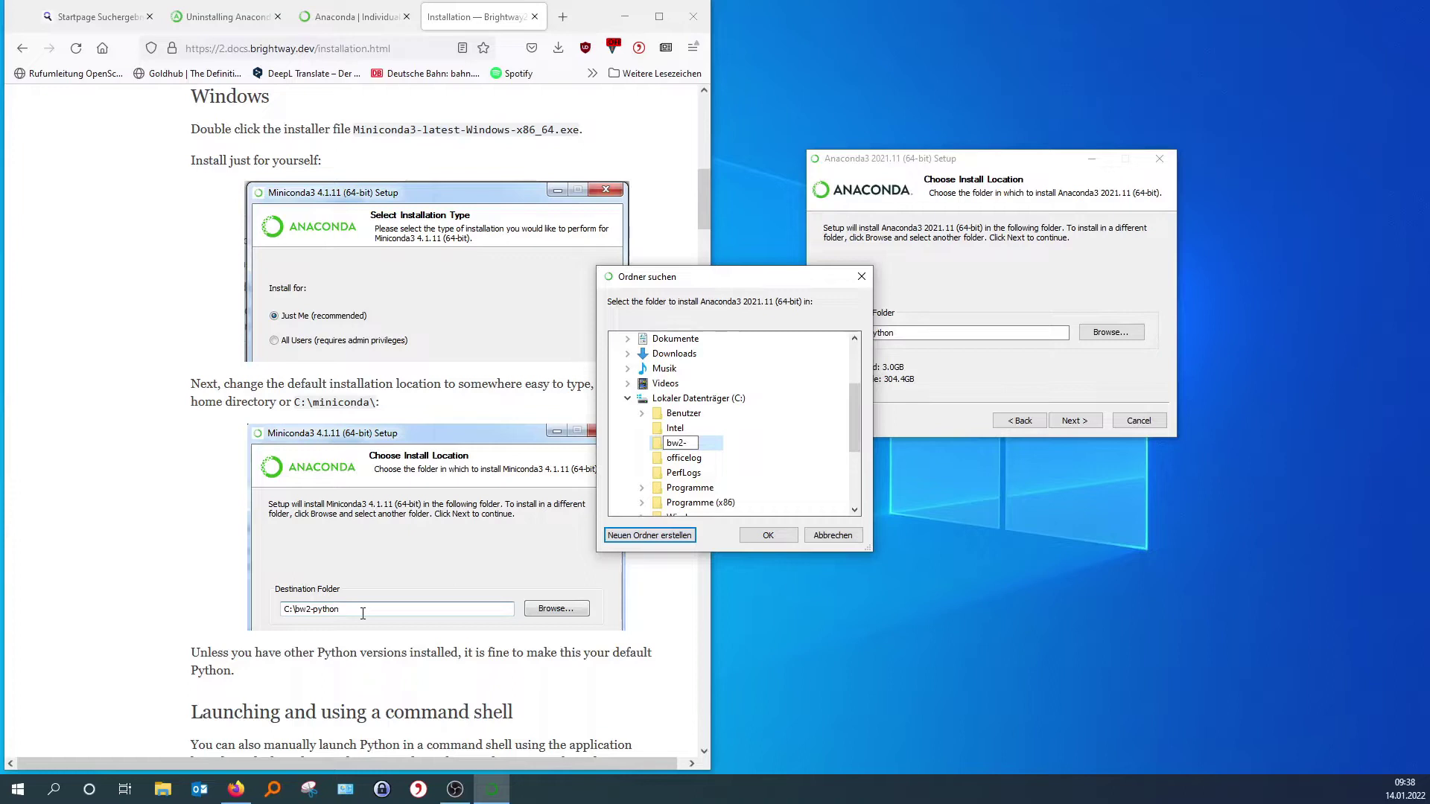
text(python)
key(Return)
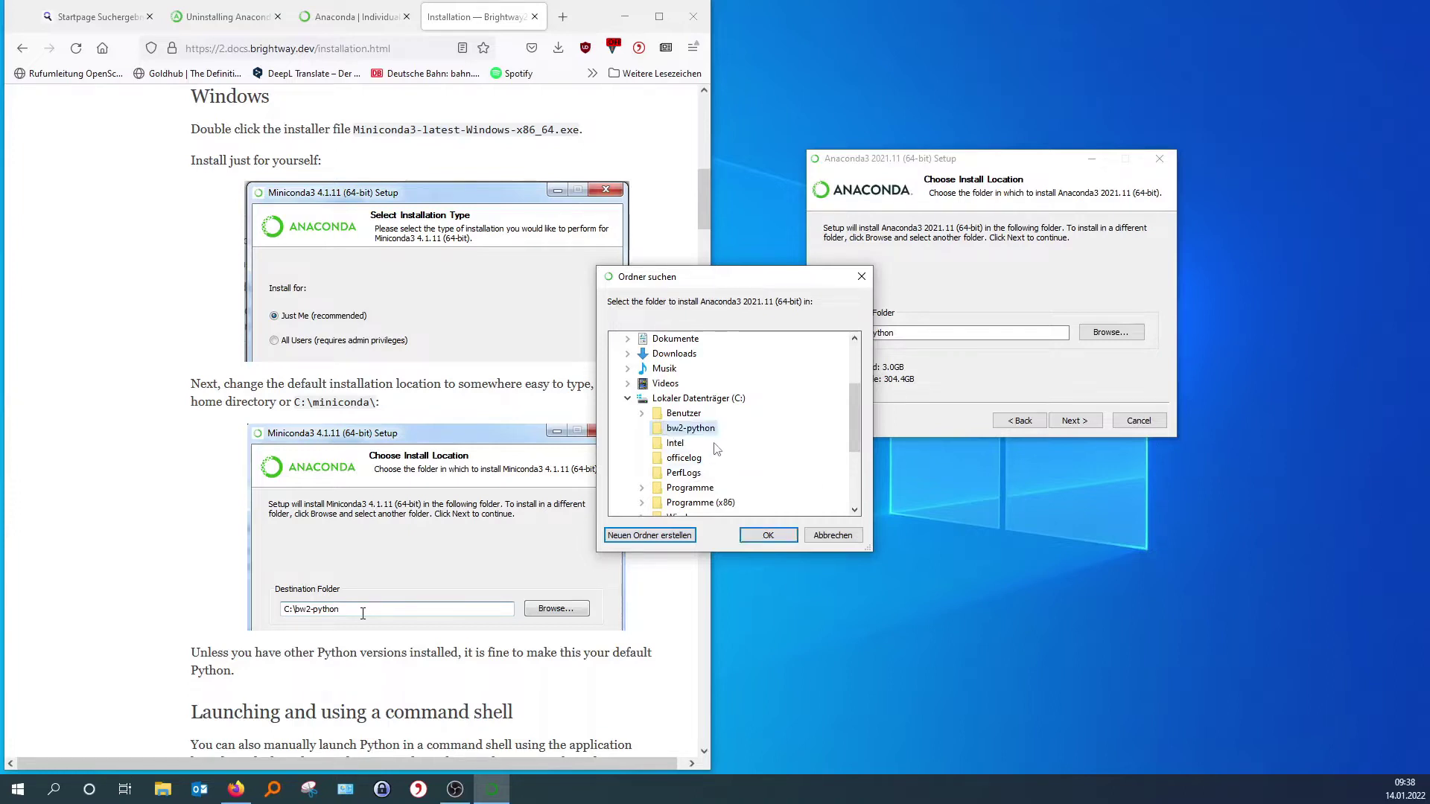
click(768, 537)
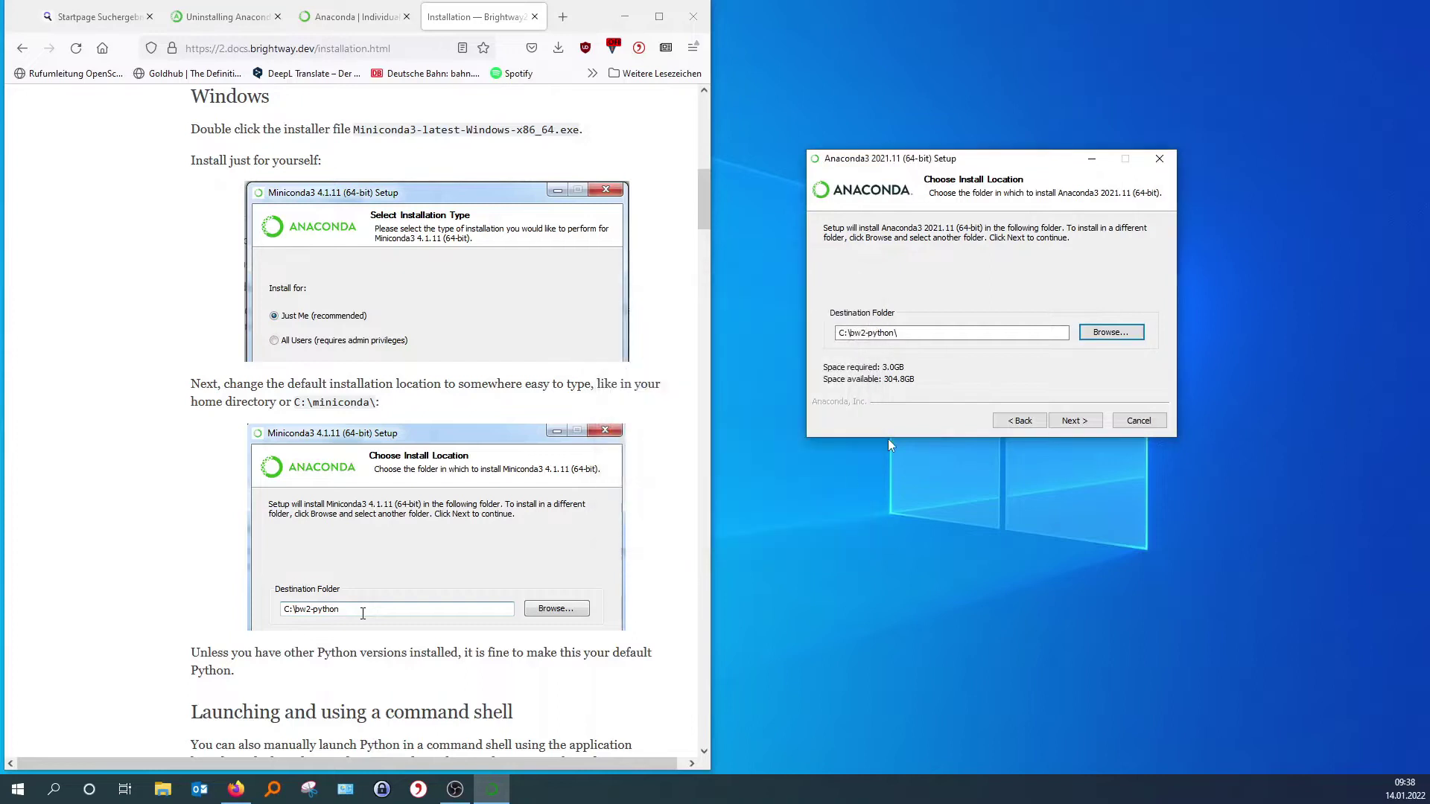
- Keep the default advanced options and install Anaconda into C:\bw2-python until complete
click(1082, 422)
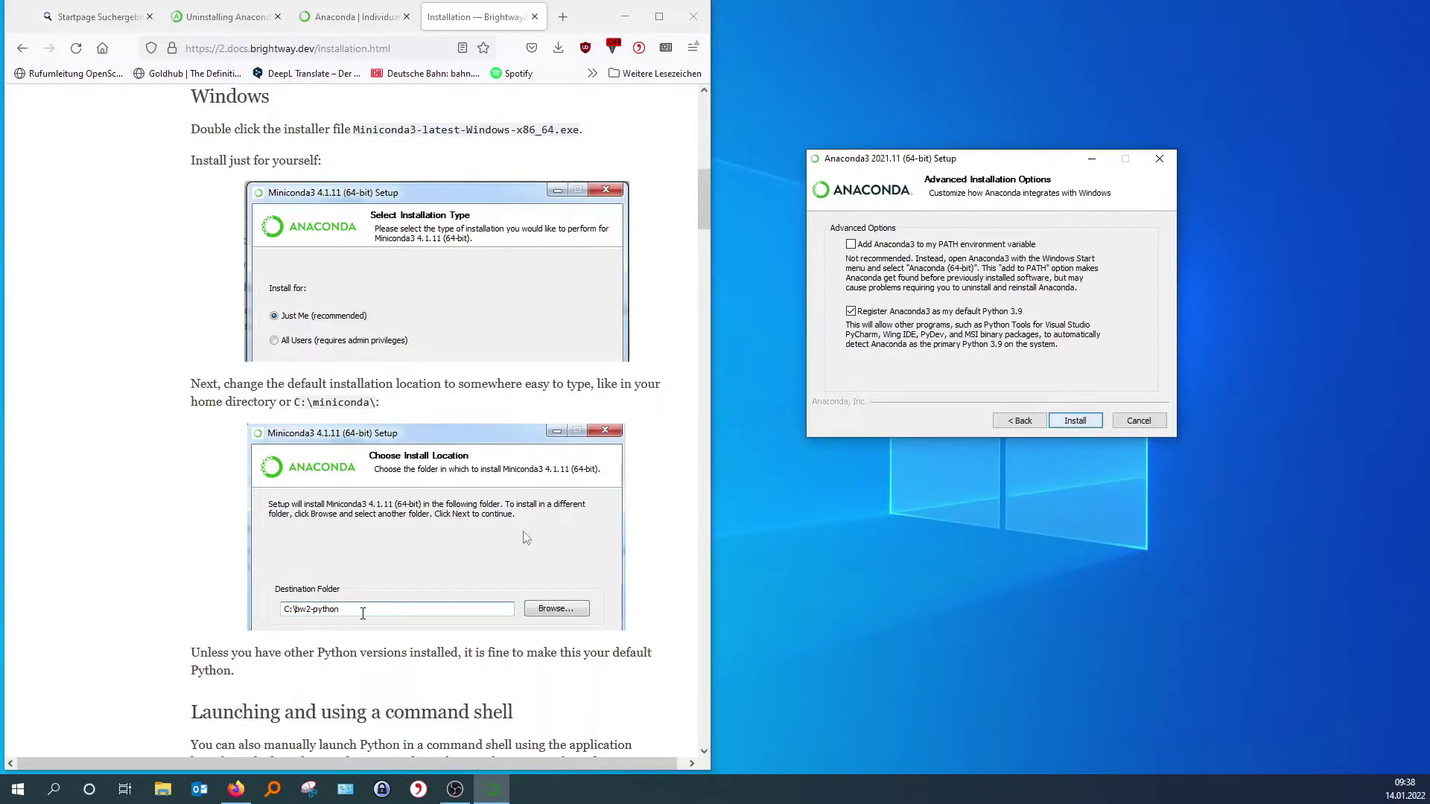
click(1090, 425)
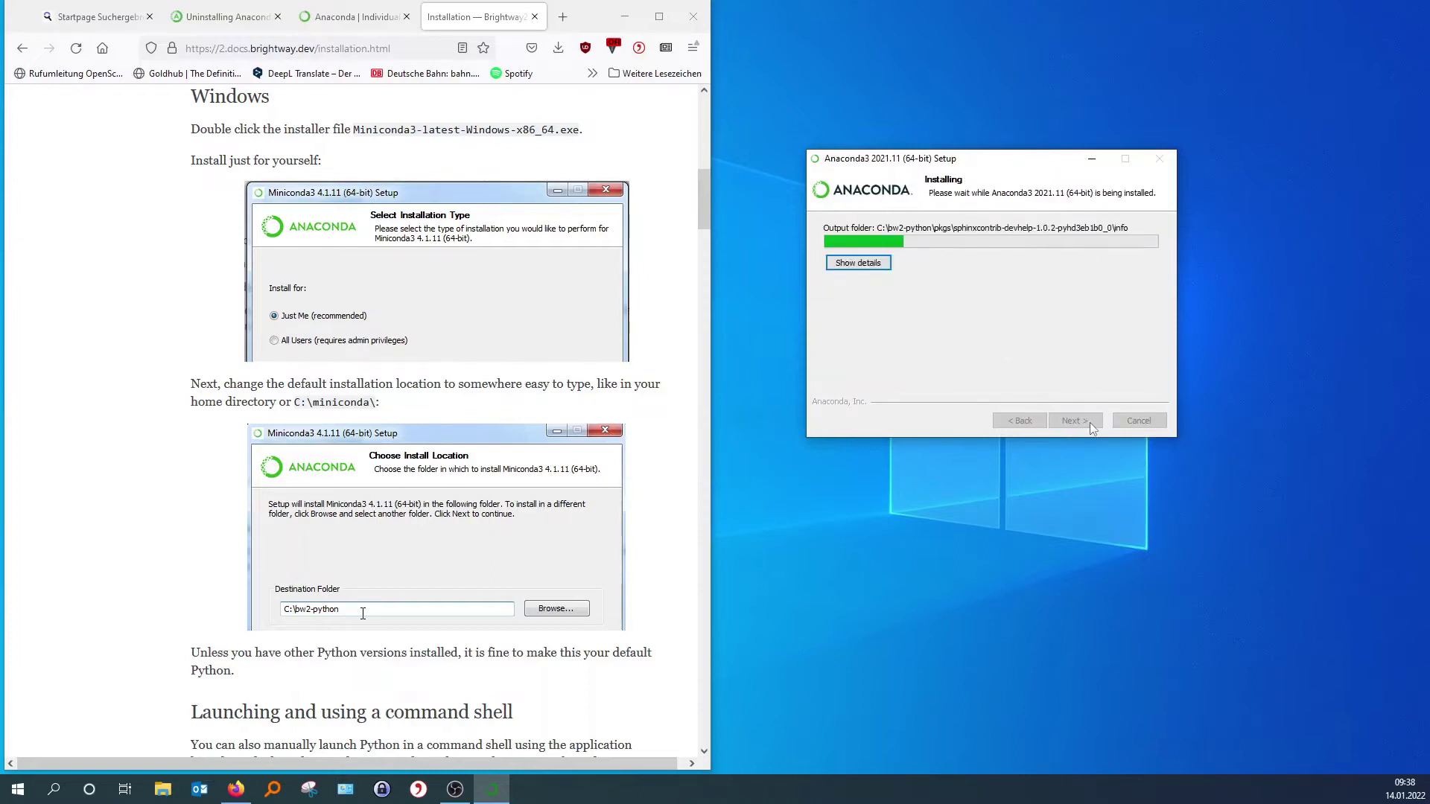
scroll(451, 488, up, 10)
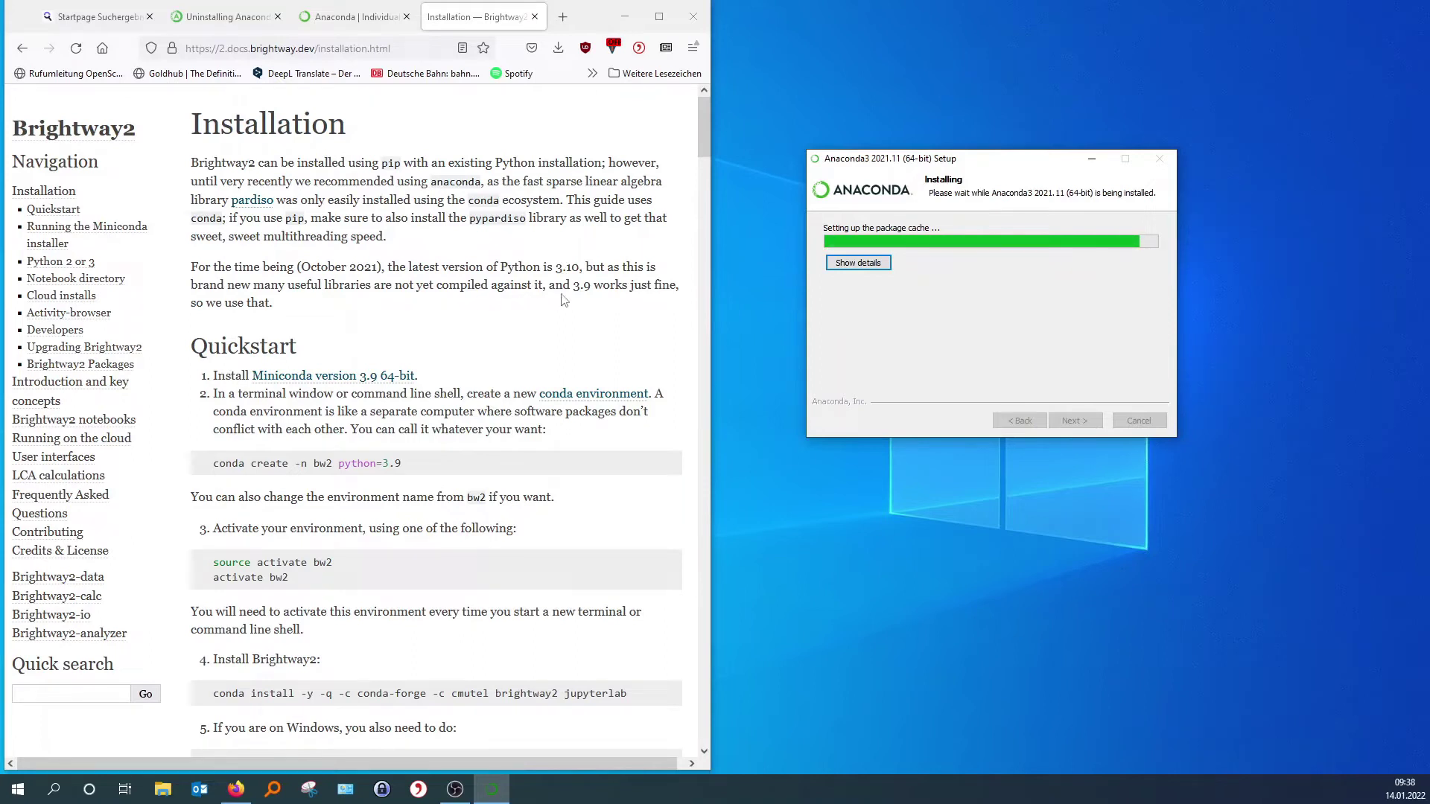
scroll(601, 292, down, 15)
scroll(520, 350, up, 1)
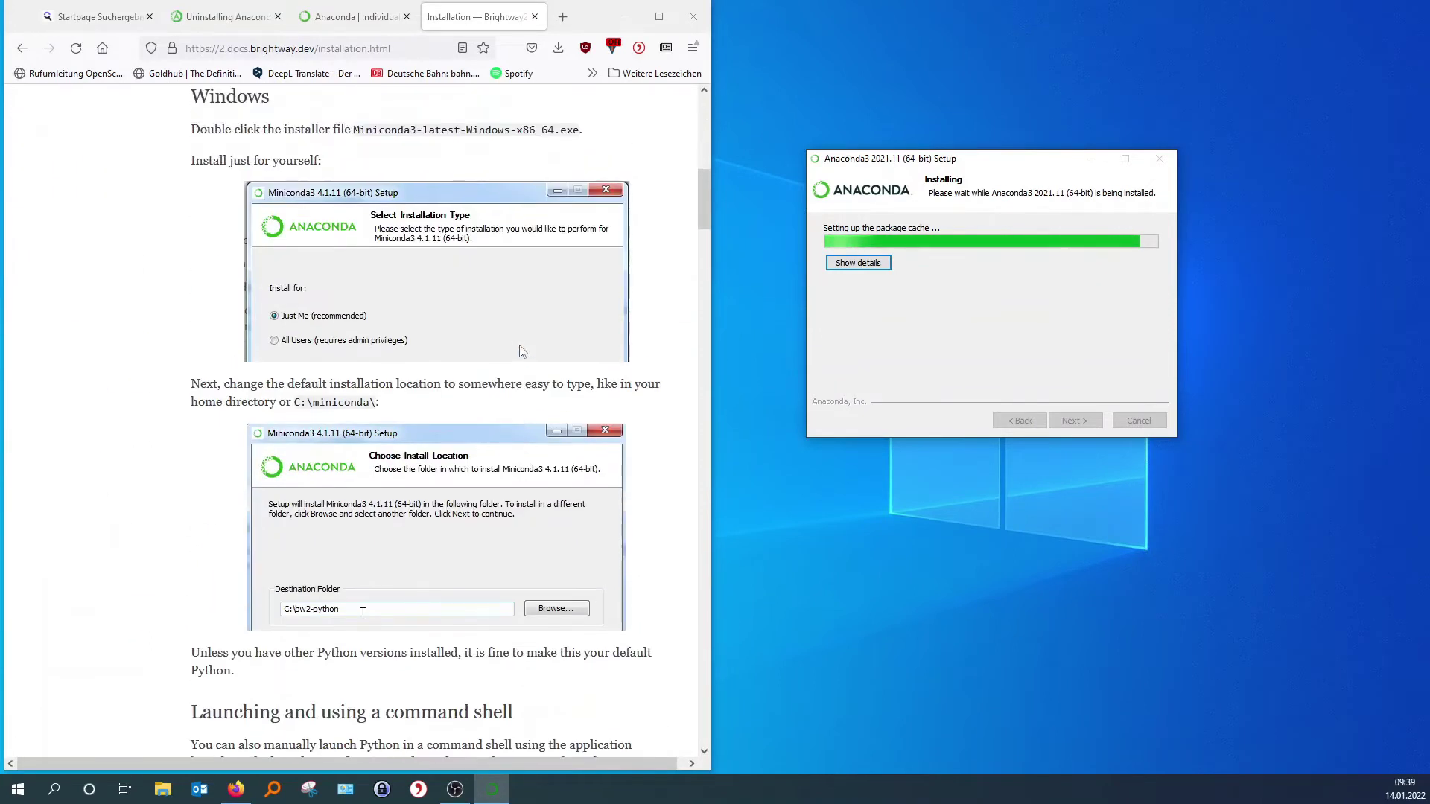
click(523, 350)
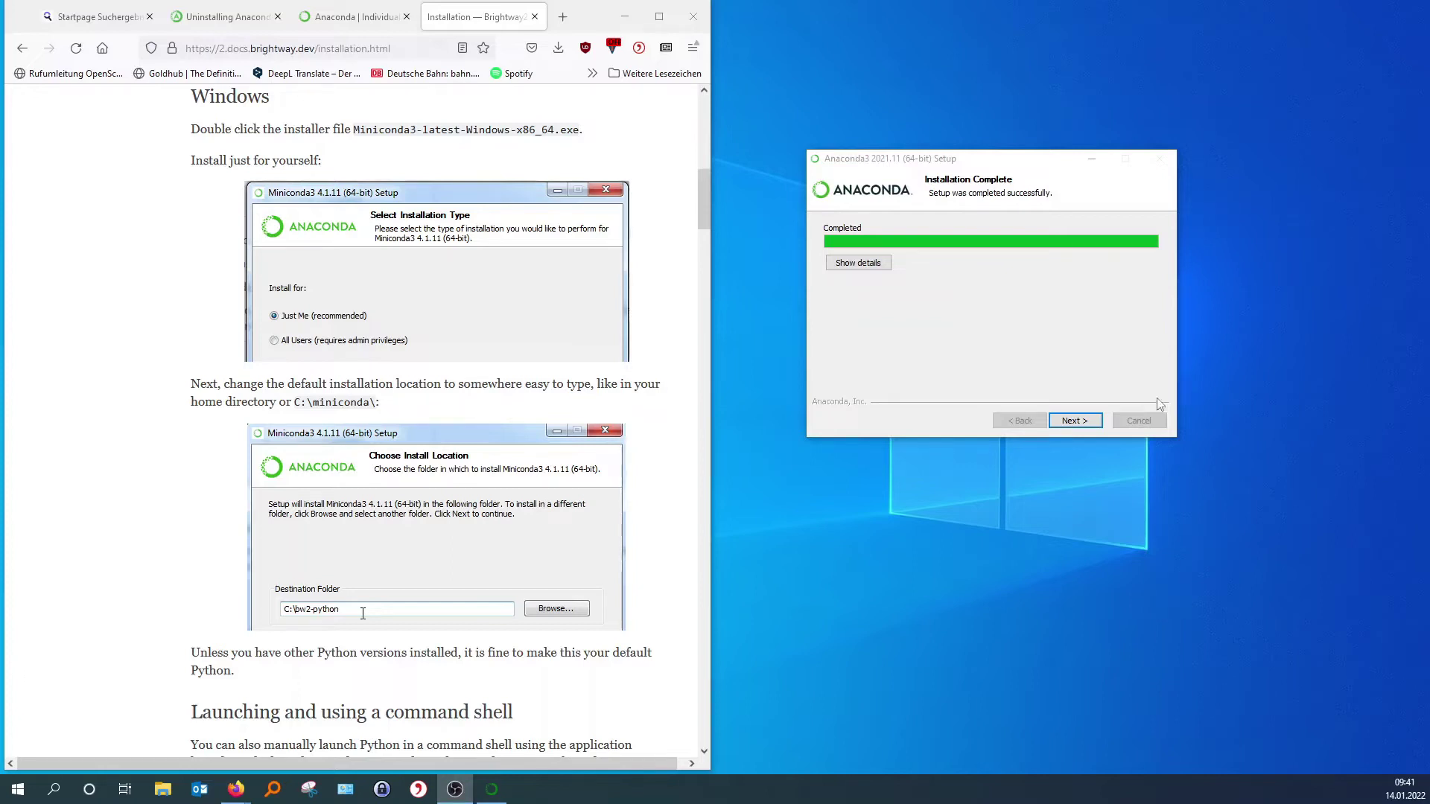
- Skip the PyCharm page, untick the Individual Edition tutorial, and finish setup
click(1075, 421)
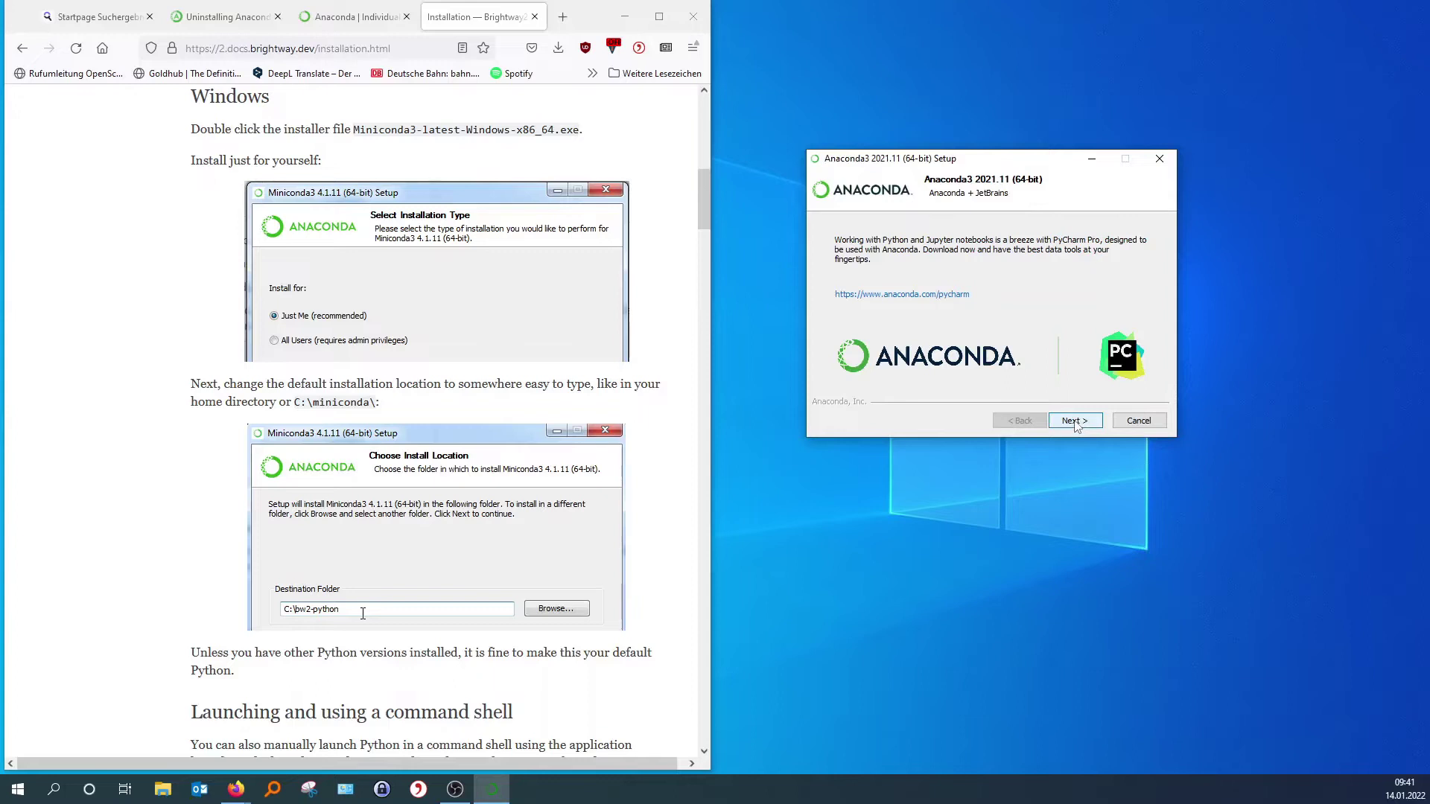
click(1075, 422)
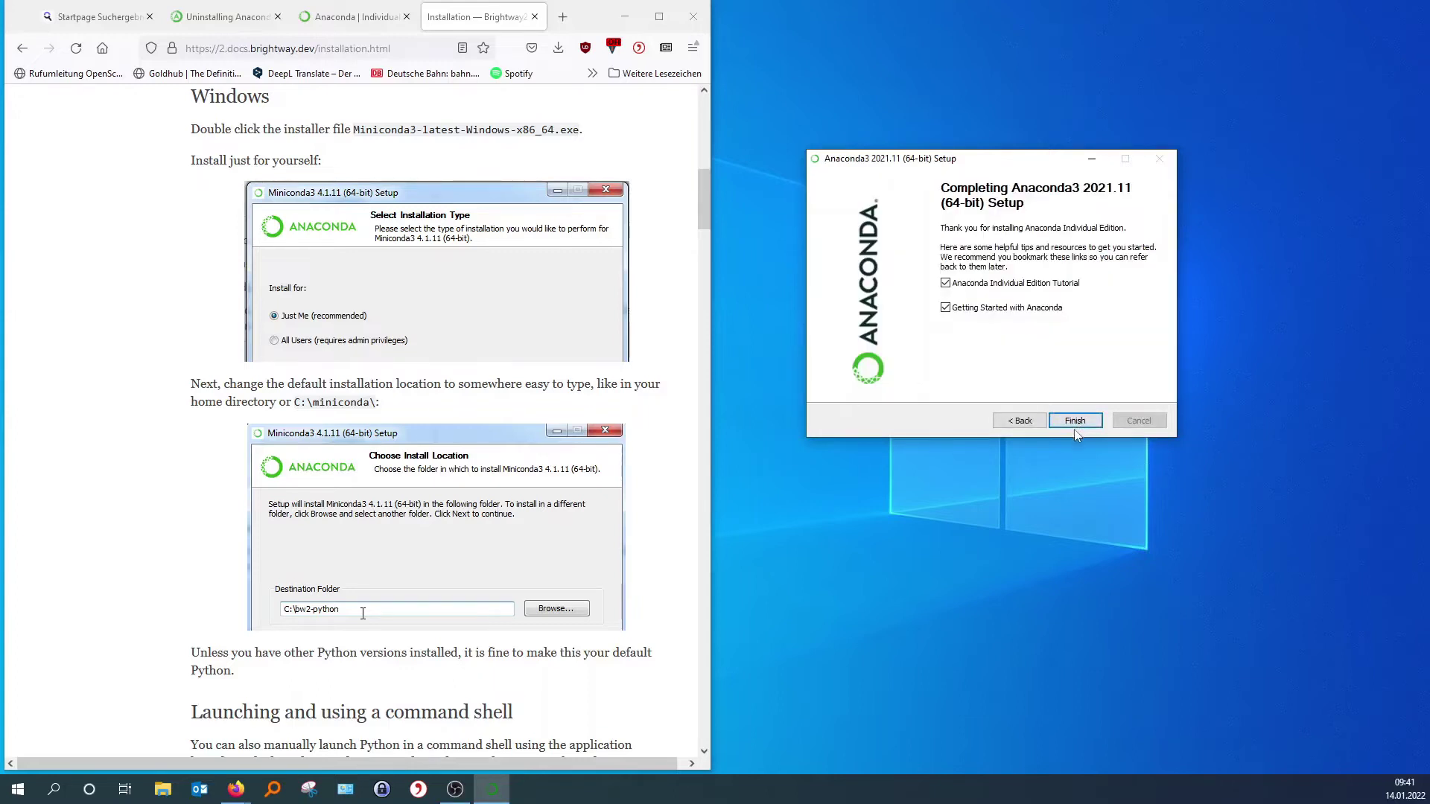
click(946, 284)
click(1075, 421)
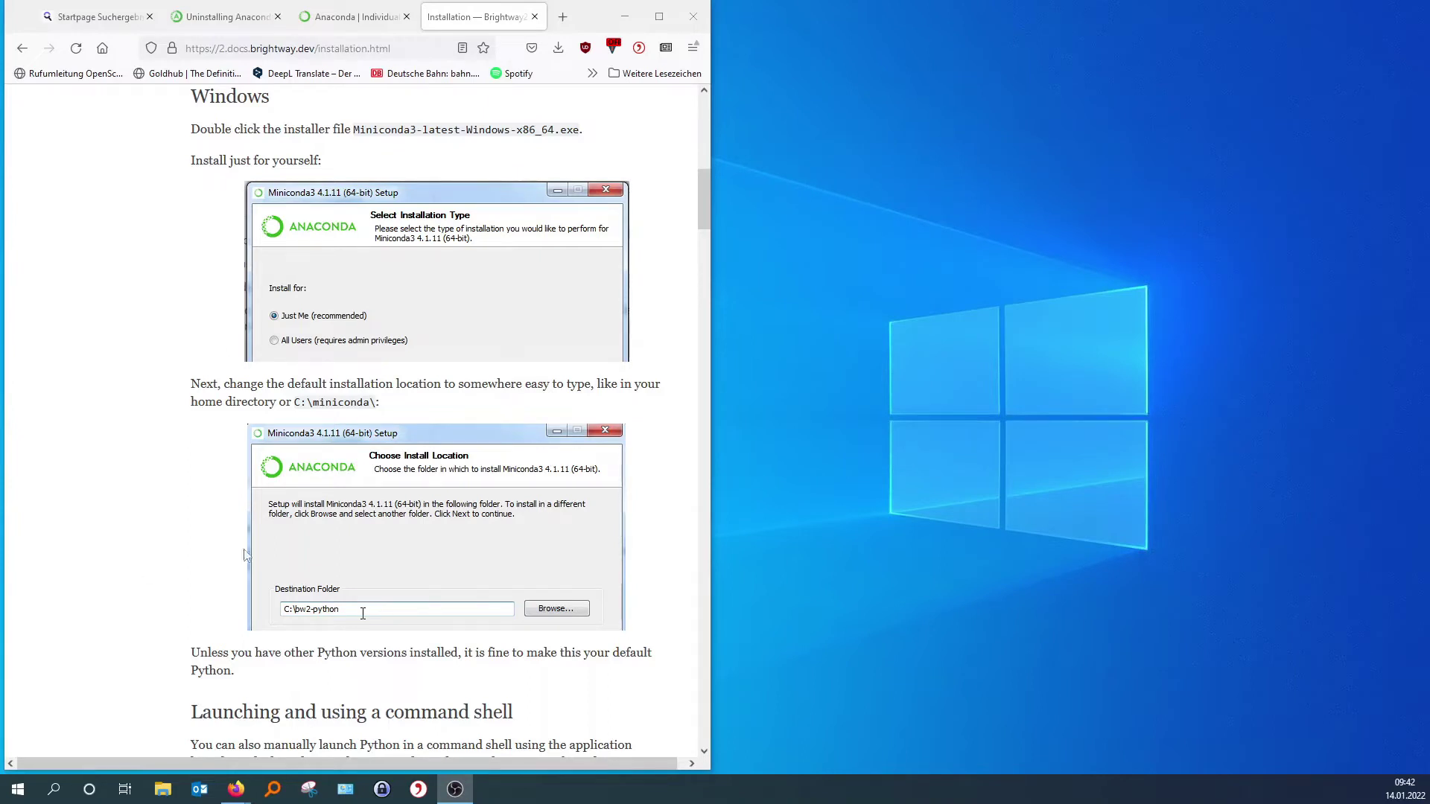
- Launch Anaconda Navigator, tiled right, with the Brightway2 guide on the left
click(17, 795)
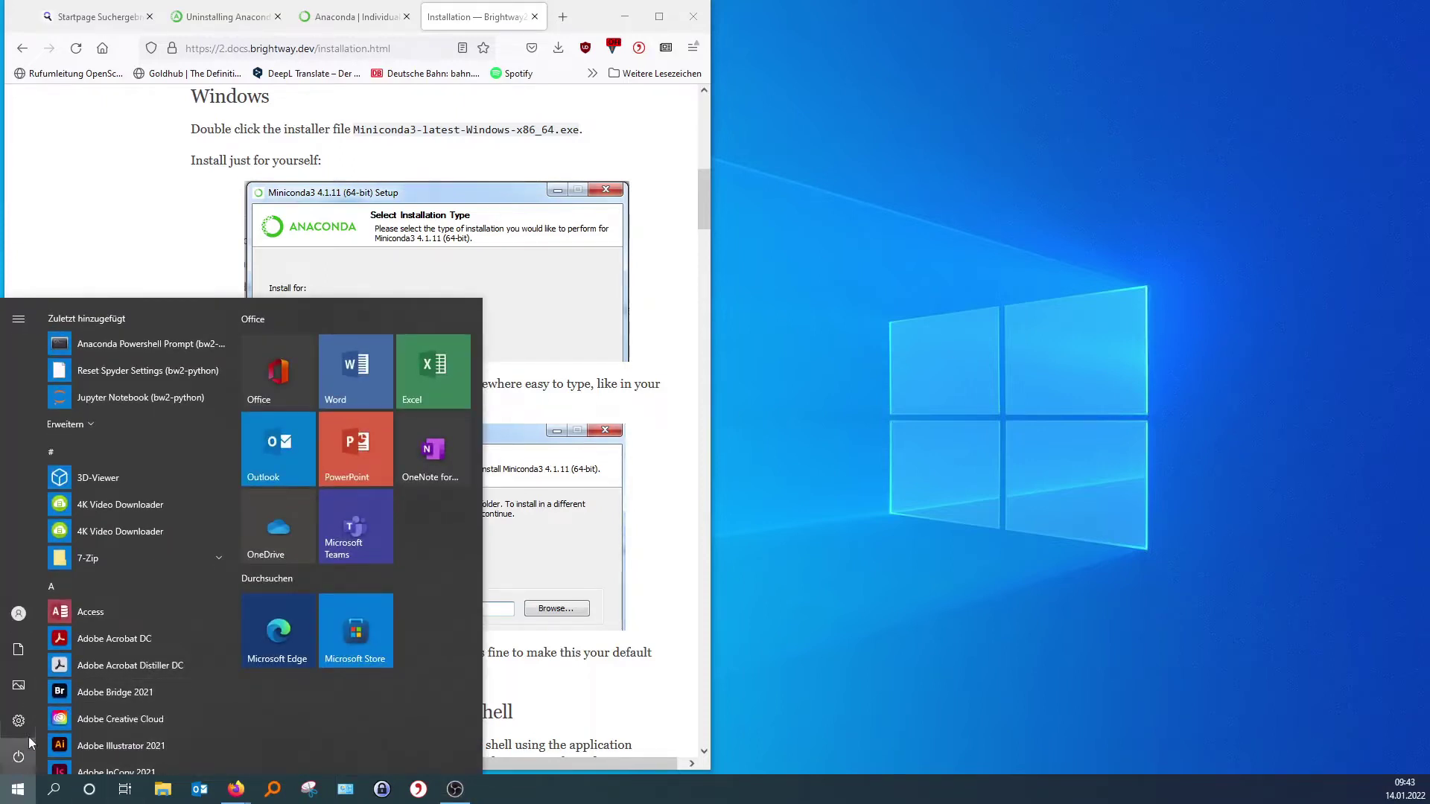
key(Escape)
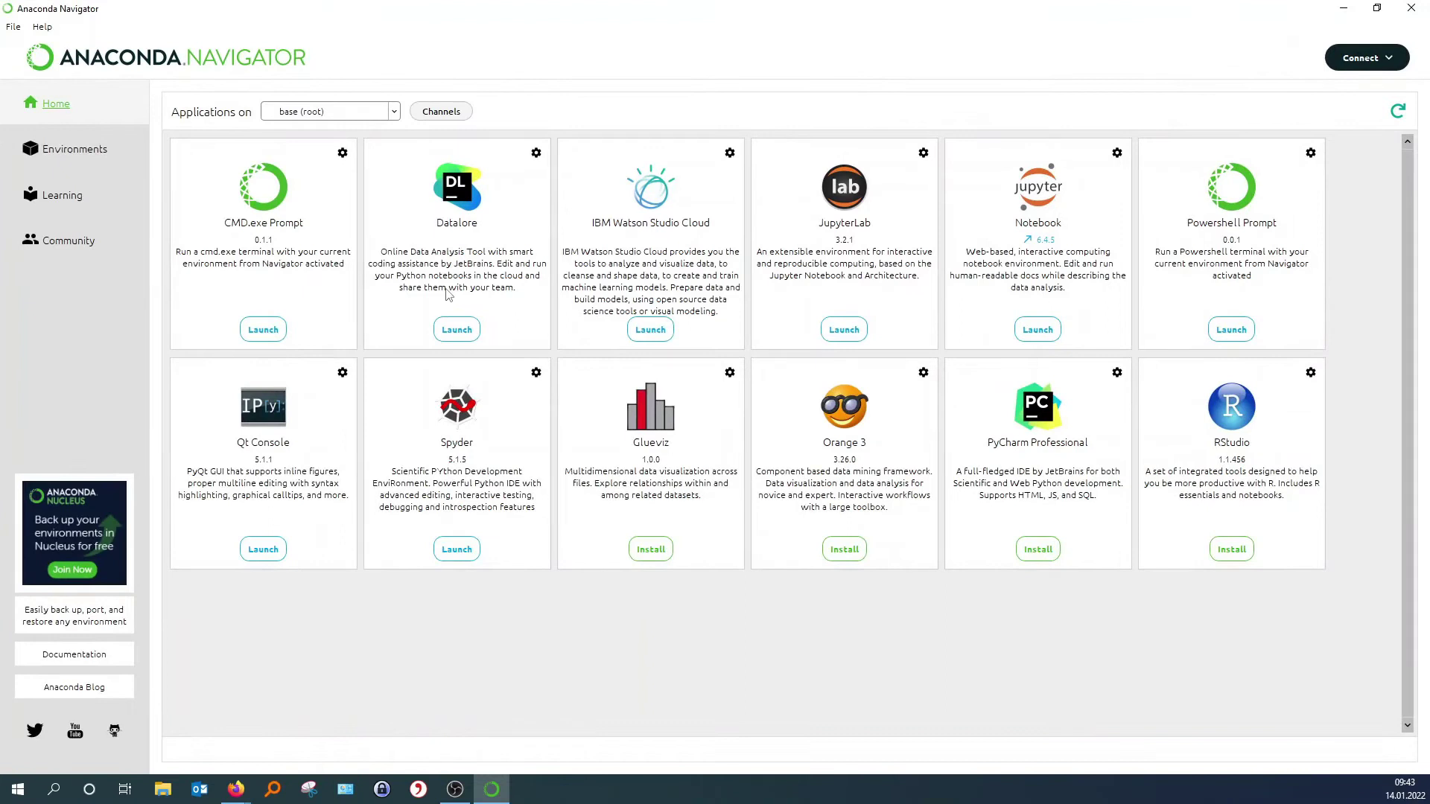
drag(422, 16, 1426, 245)
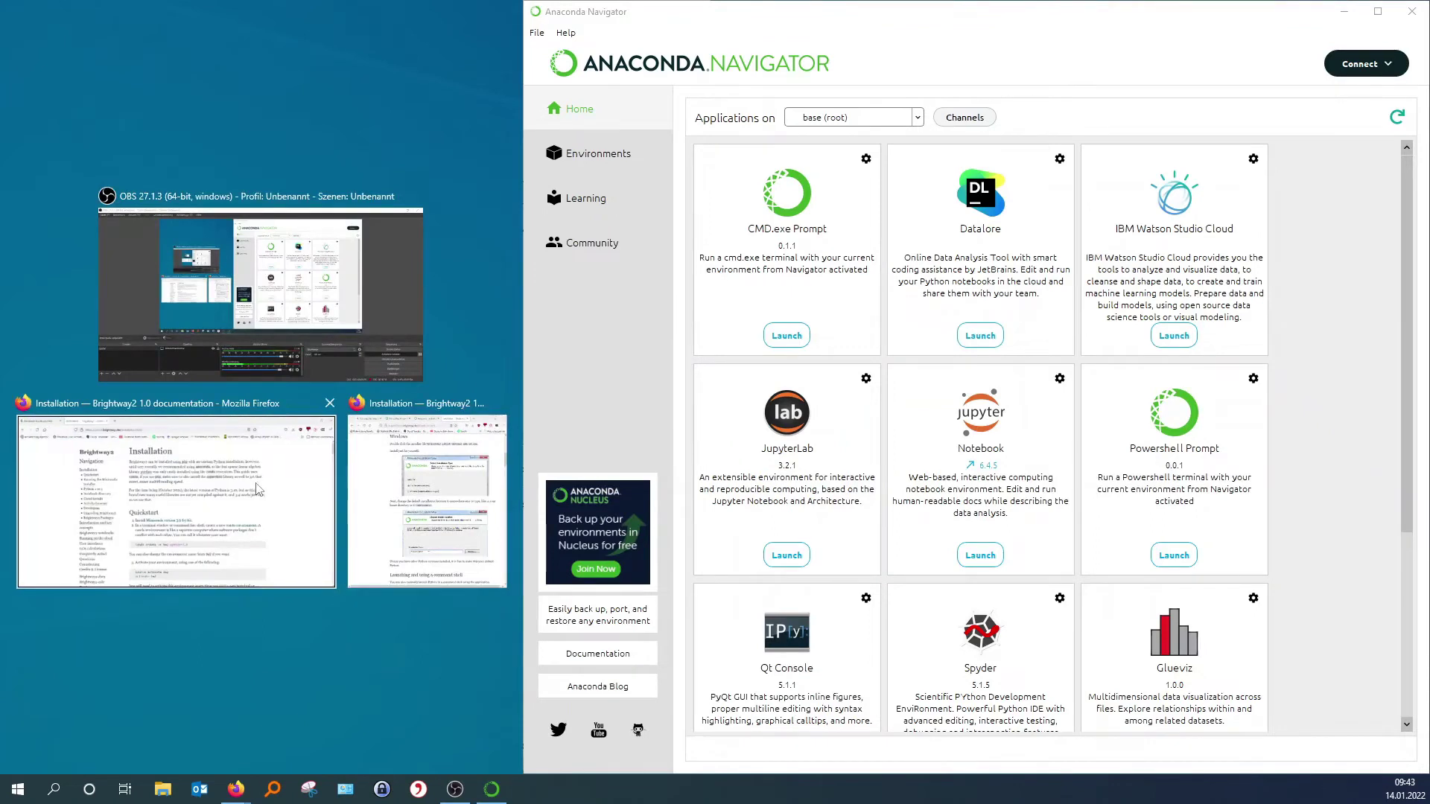
click(195, 471)
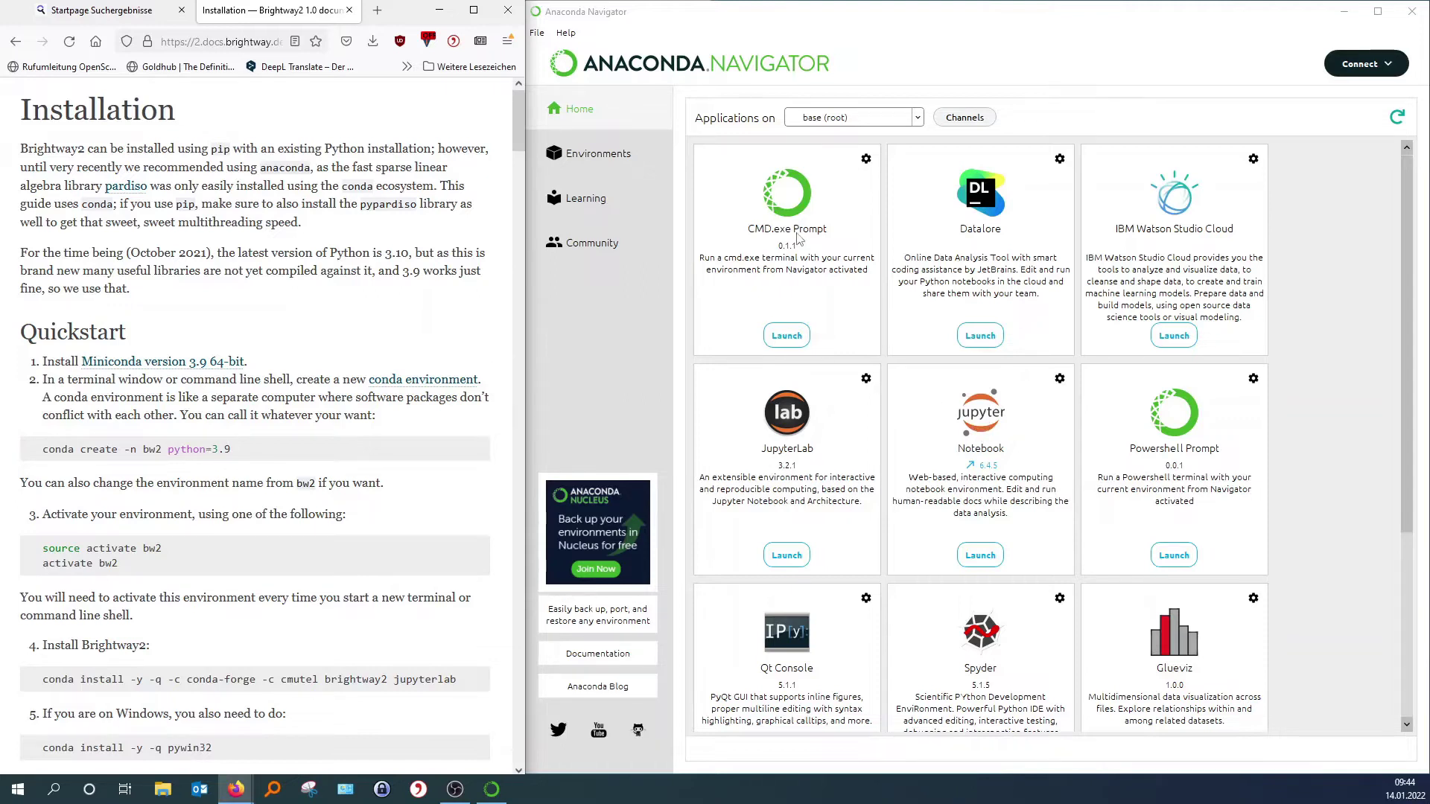
- Launch CMD.exe Prompt tiled right beside Firefox, and close the duplicate Installation tab
click(788, 336)
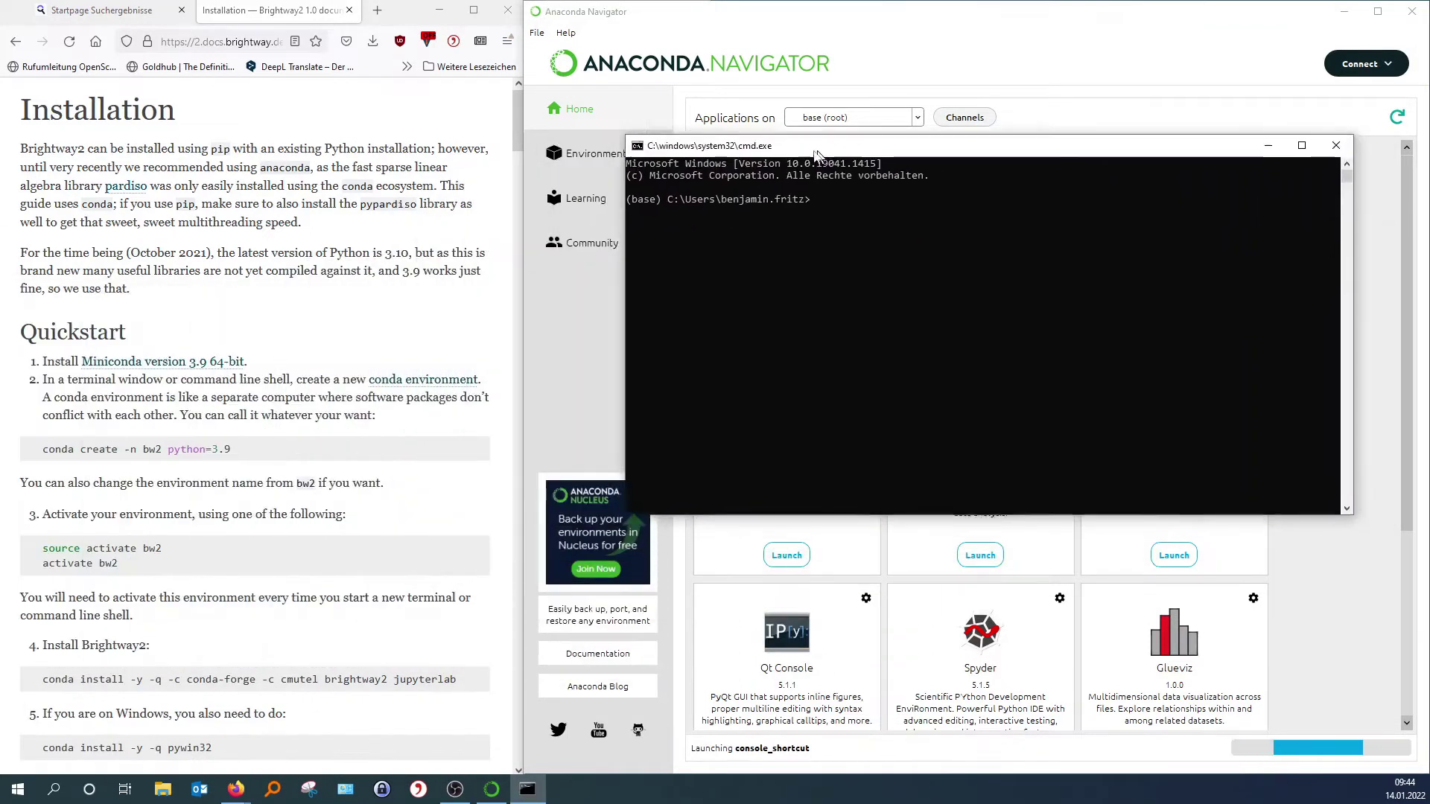
drag(721, 152, 1427, 387)
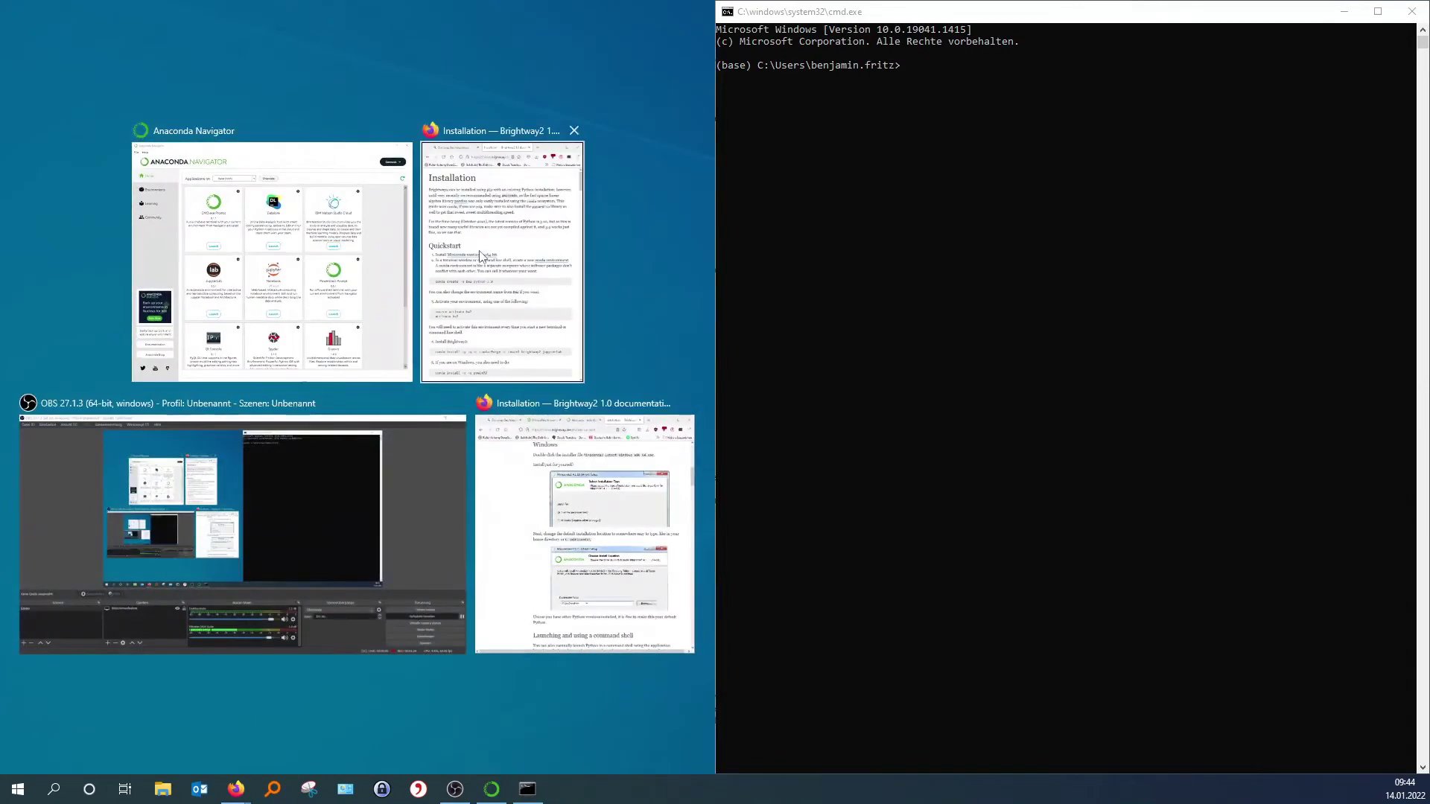
click(482, 248)
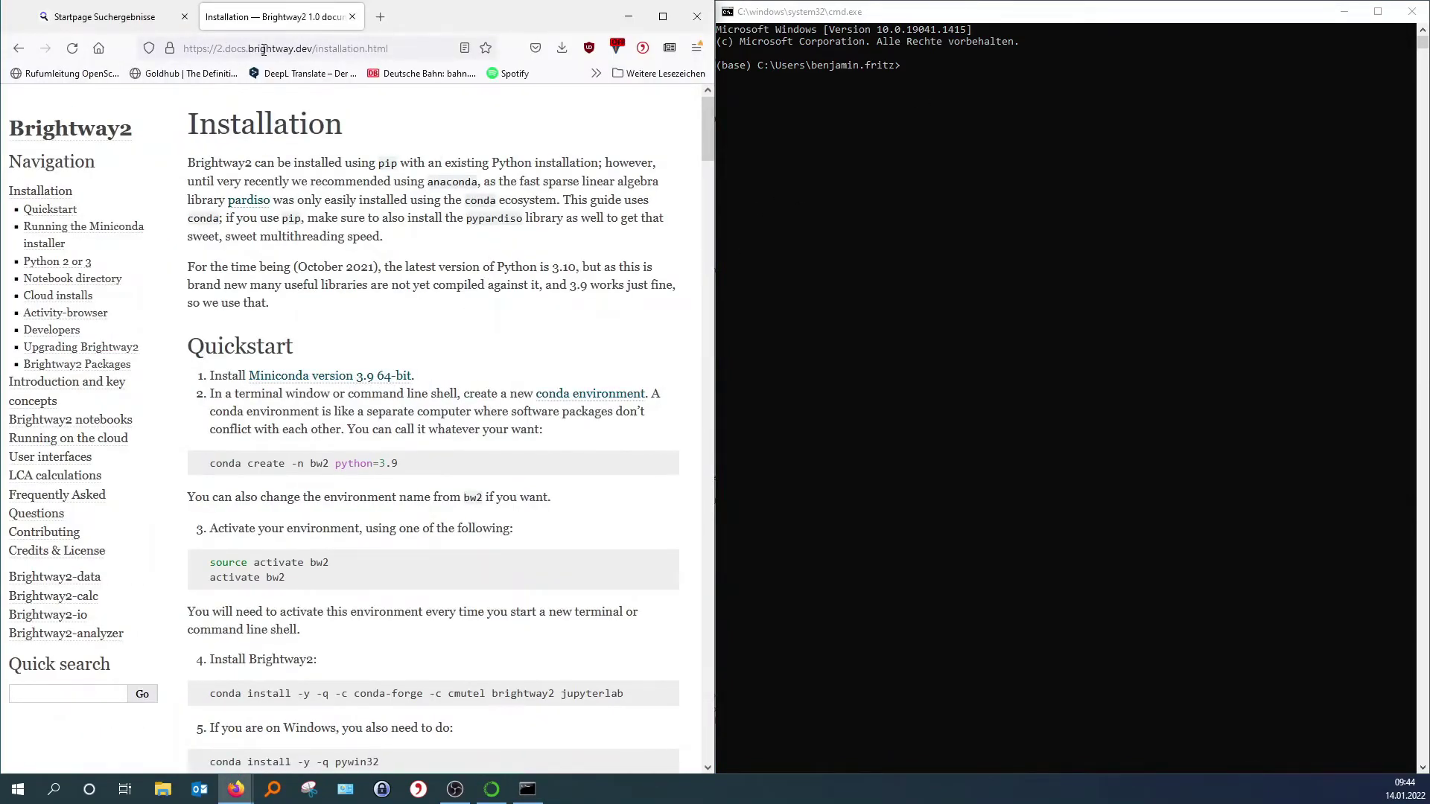
click(352, 17)
- Search Startpage for brightway2
click(66, 119)
text(brightwy)
text(y2)
key(Return)
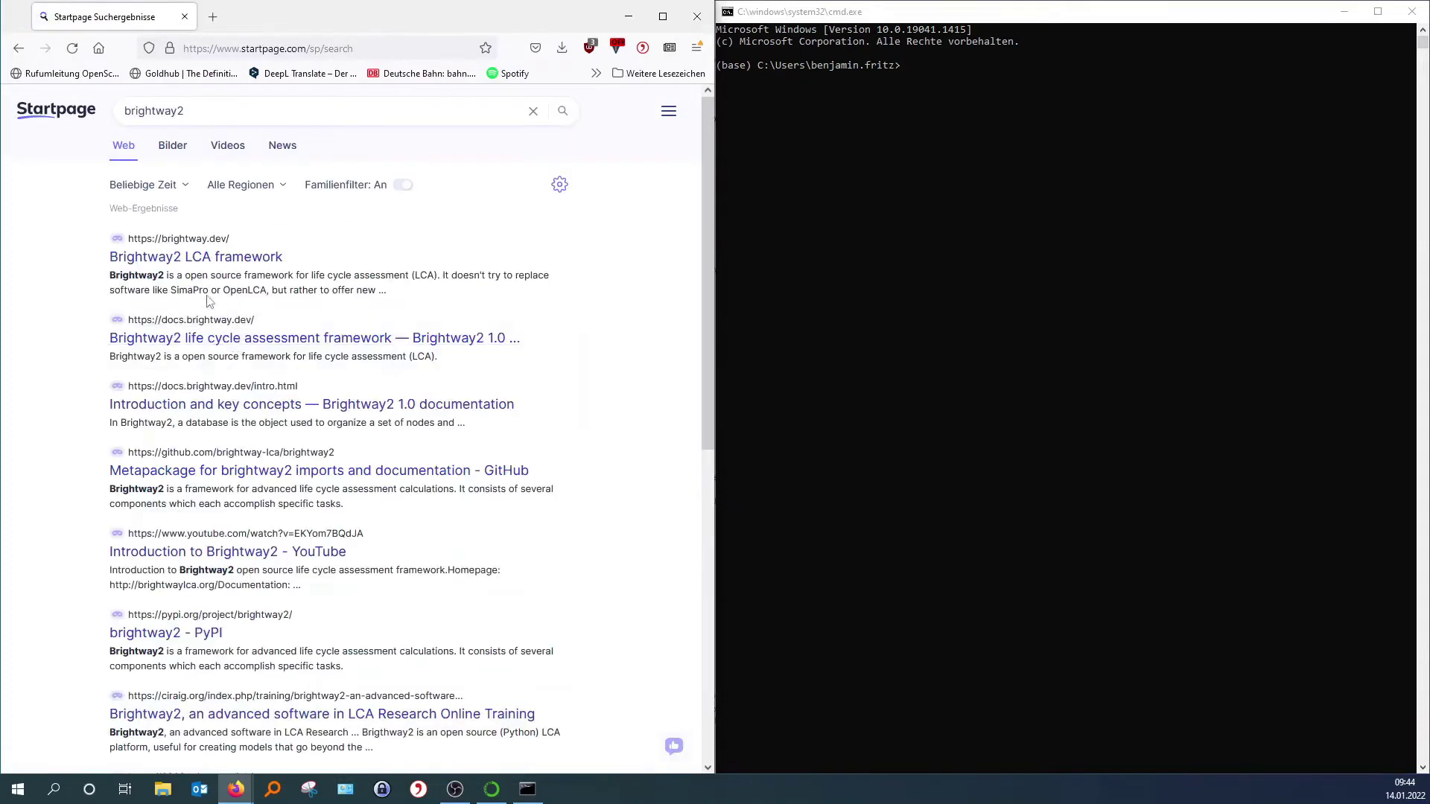
- Open the Brightway2 Installation docs and select the 'conda create -n bw2 python=3.9' line
click(198, 262)
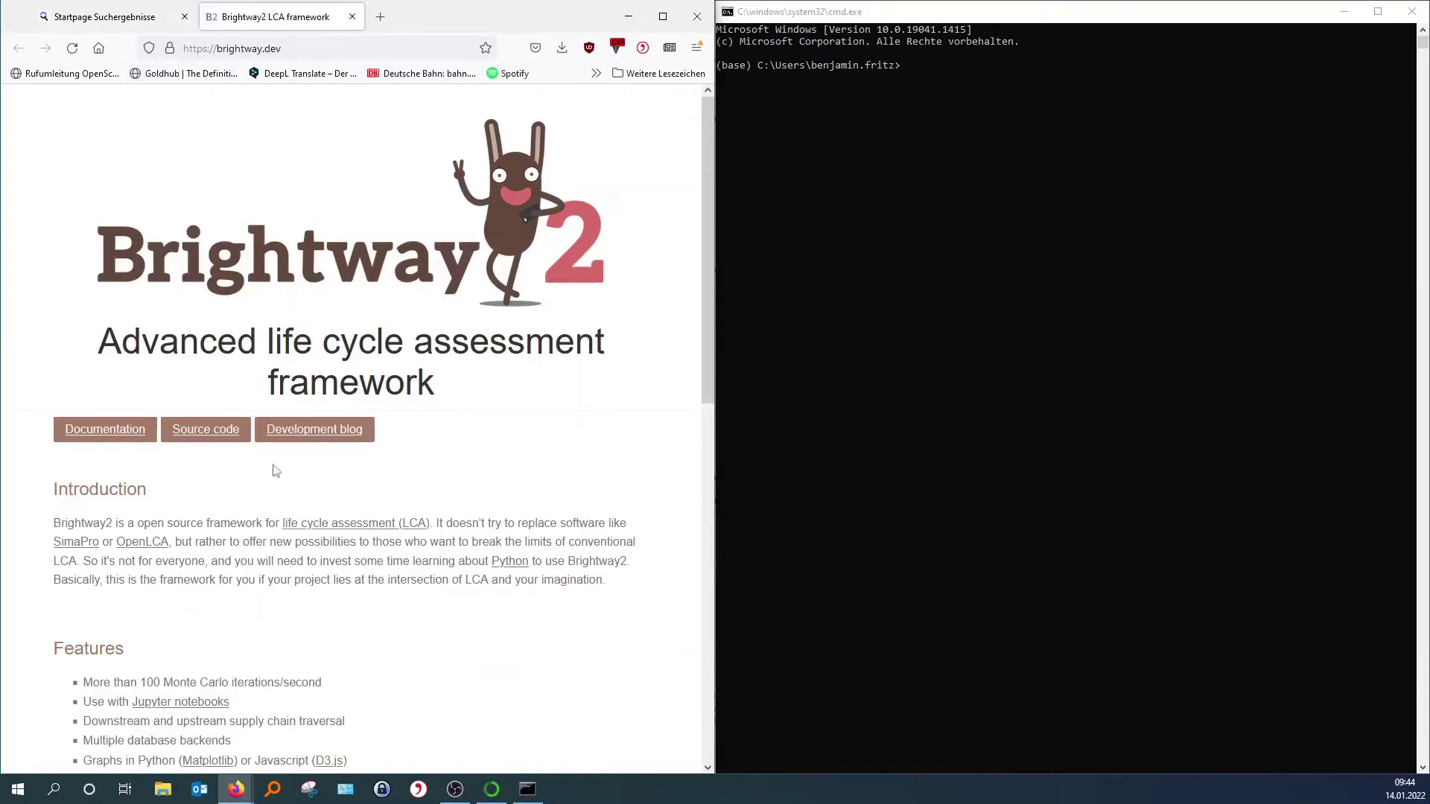
click(108, 439)
click(64, 192)
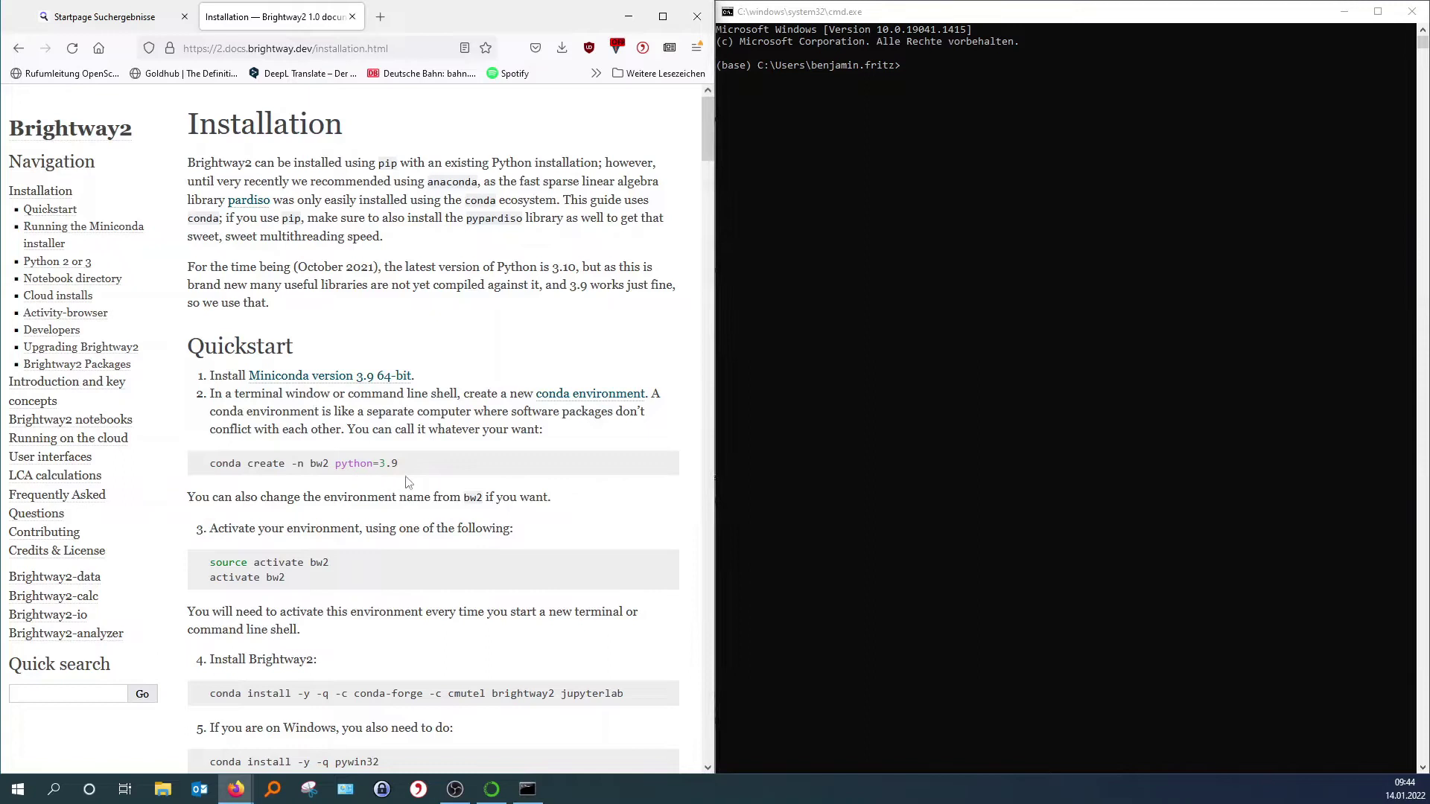
drag(423, 467, 209, 470)
key(ctrl+c)
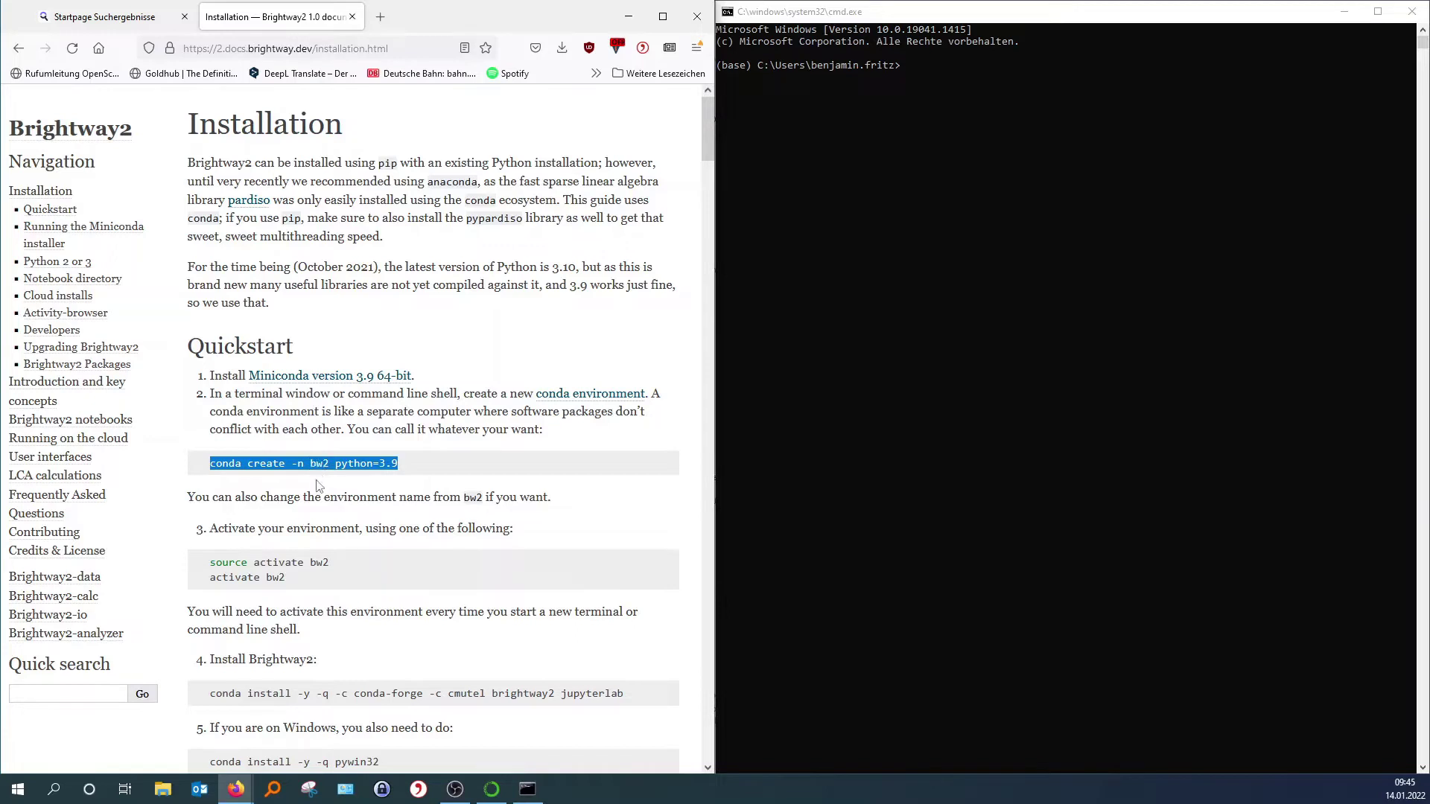
- Run 'conda create -n bw2 python=3.9' in the terminal and answer y to proceed
click(909, 62)
click(908, 65)
key(ctrl+v)
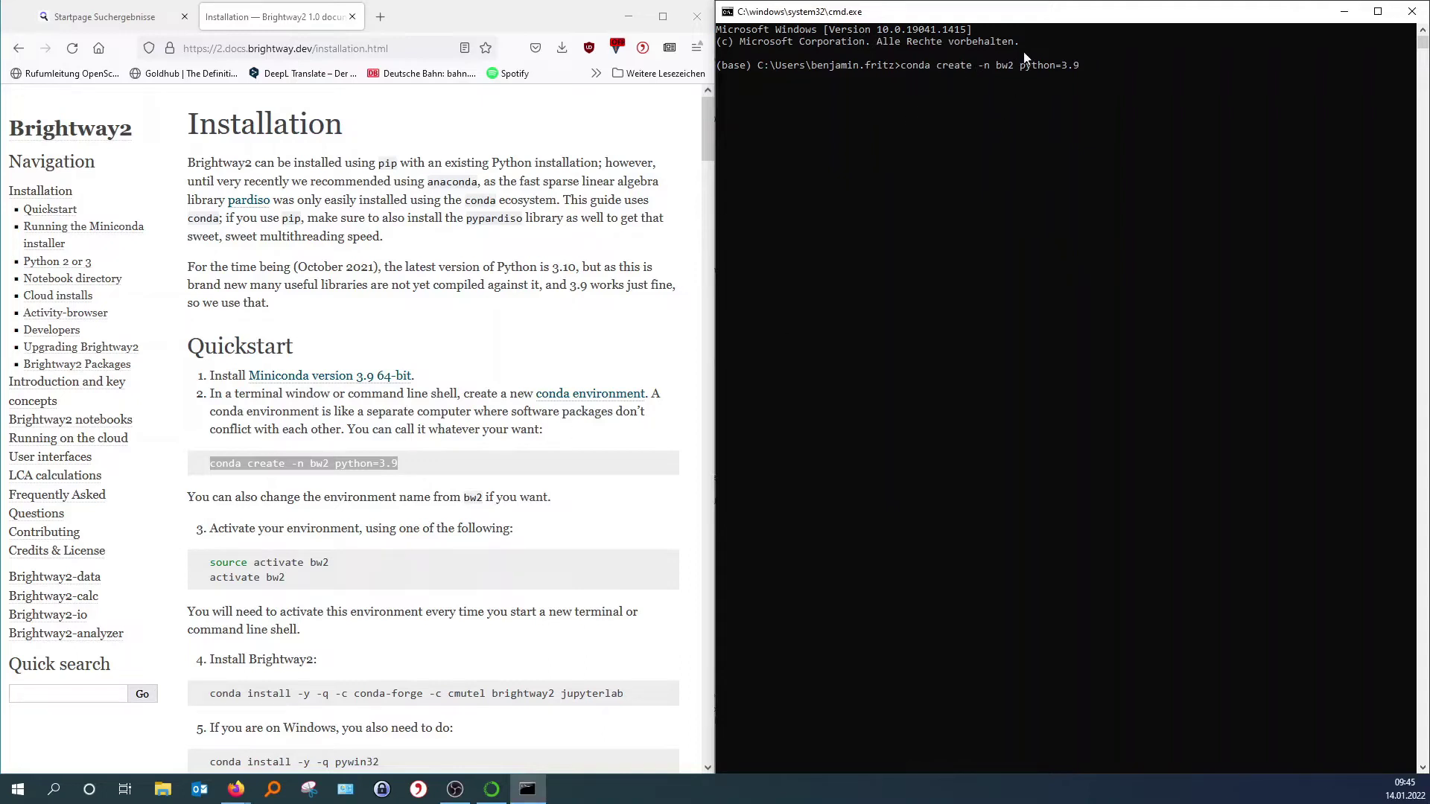
key(Return)
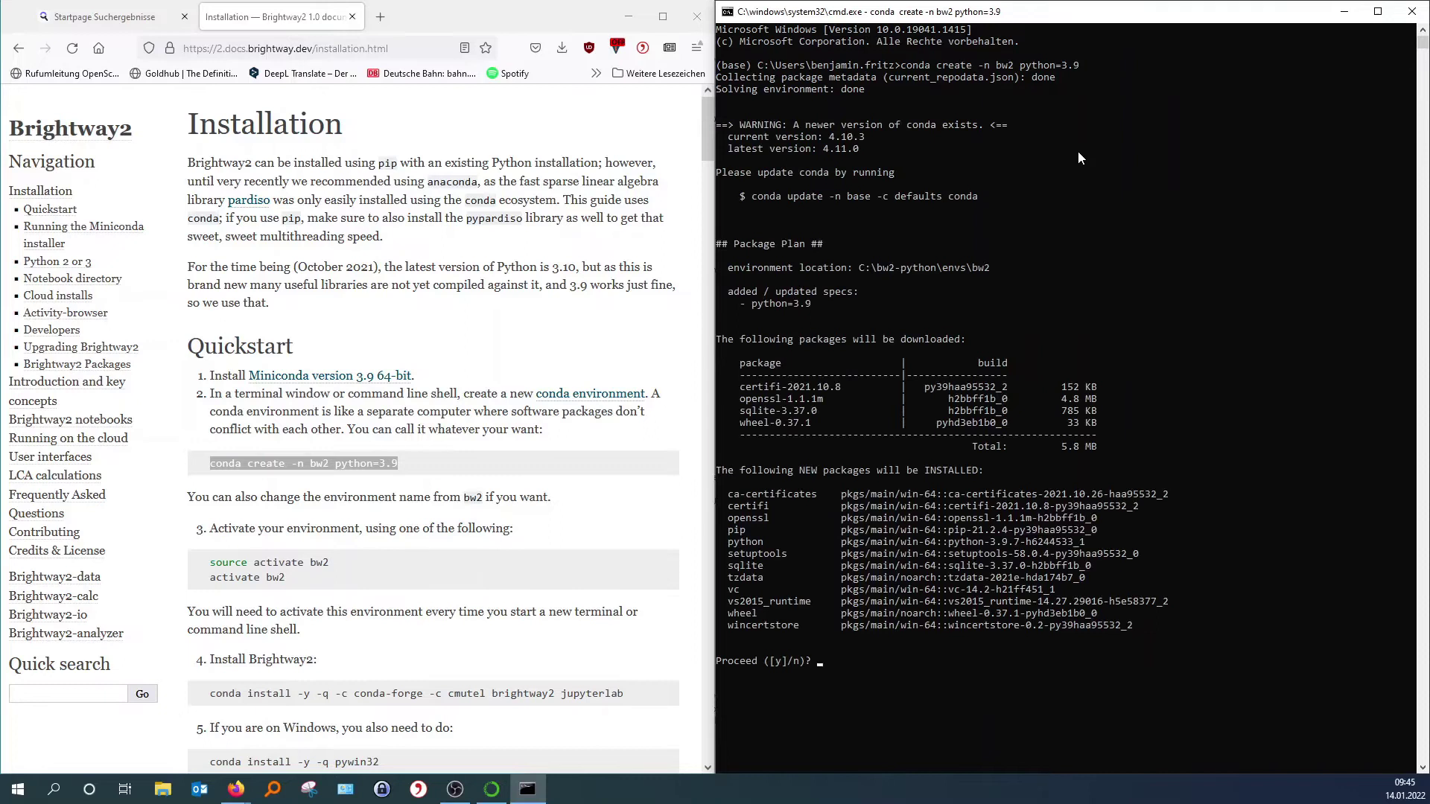
text(y)
key(Return)
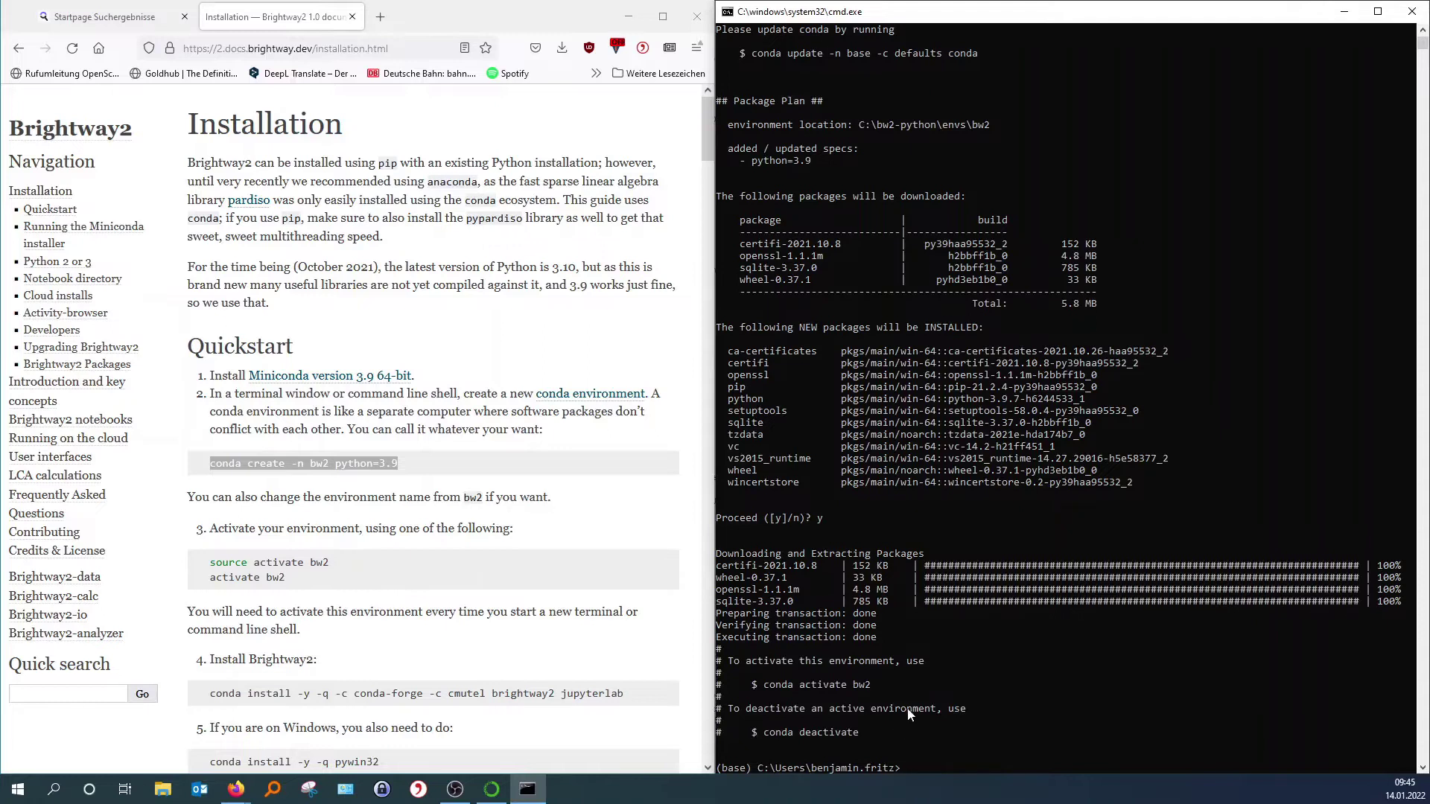
scroll(1000, 636, down, 4)
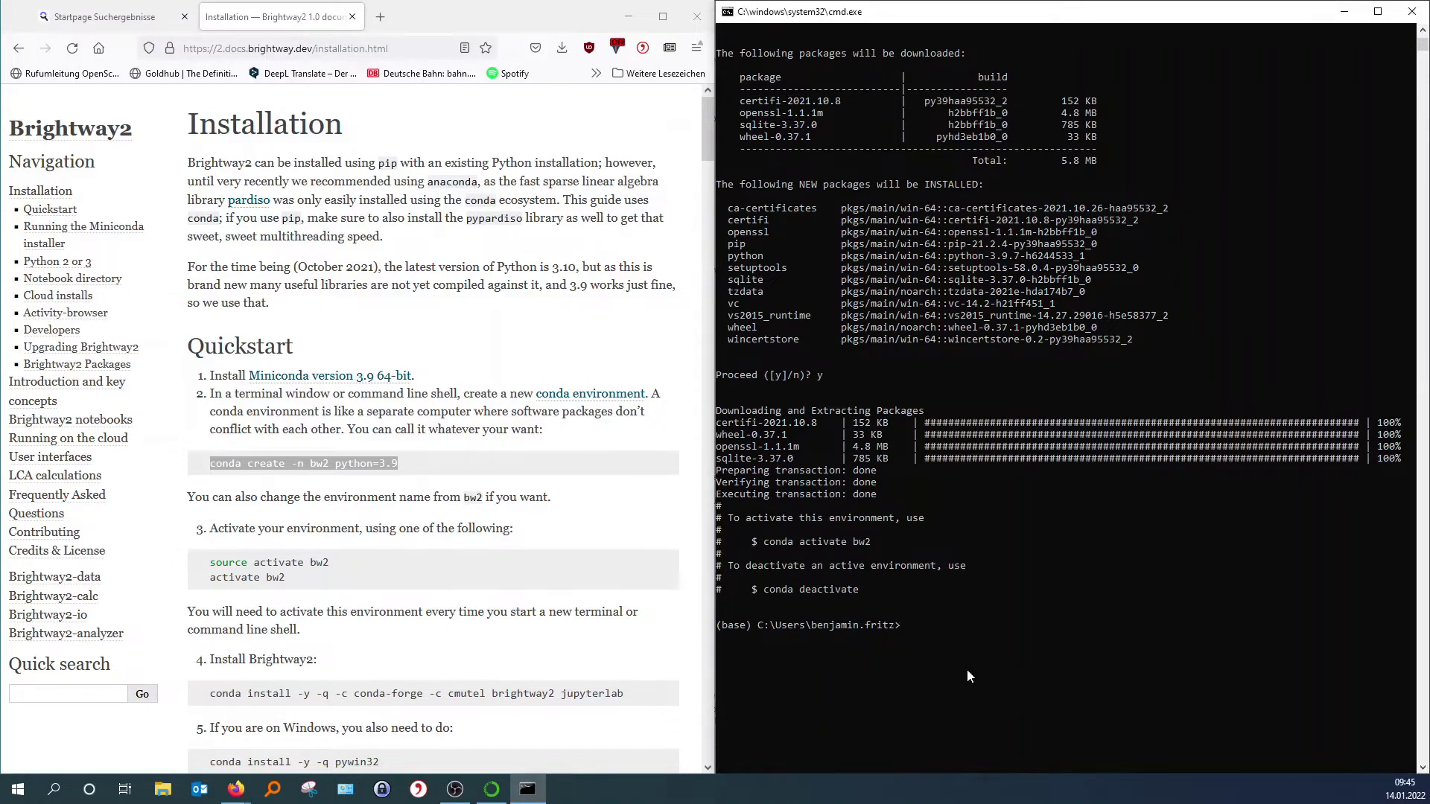
- Activate the bw2 environment with 'activate bw2', then return to step 4 of the installation guide
text(activate bw2)
key(Return)
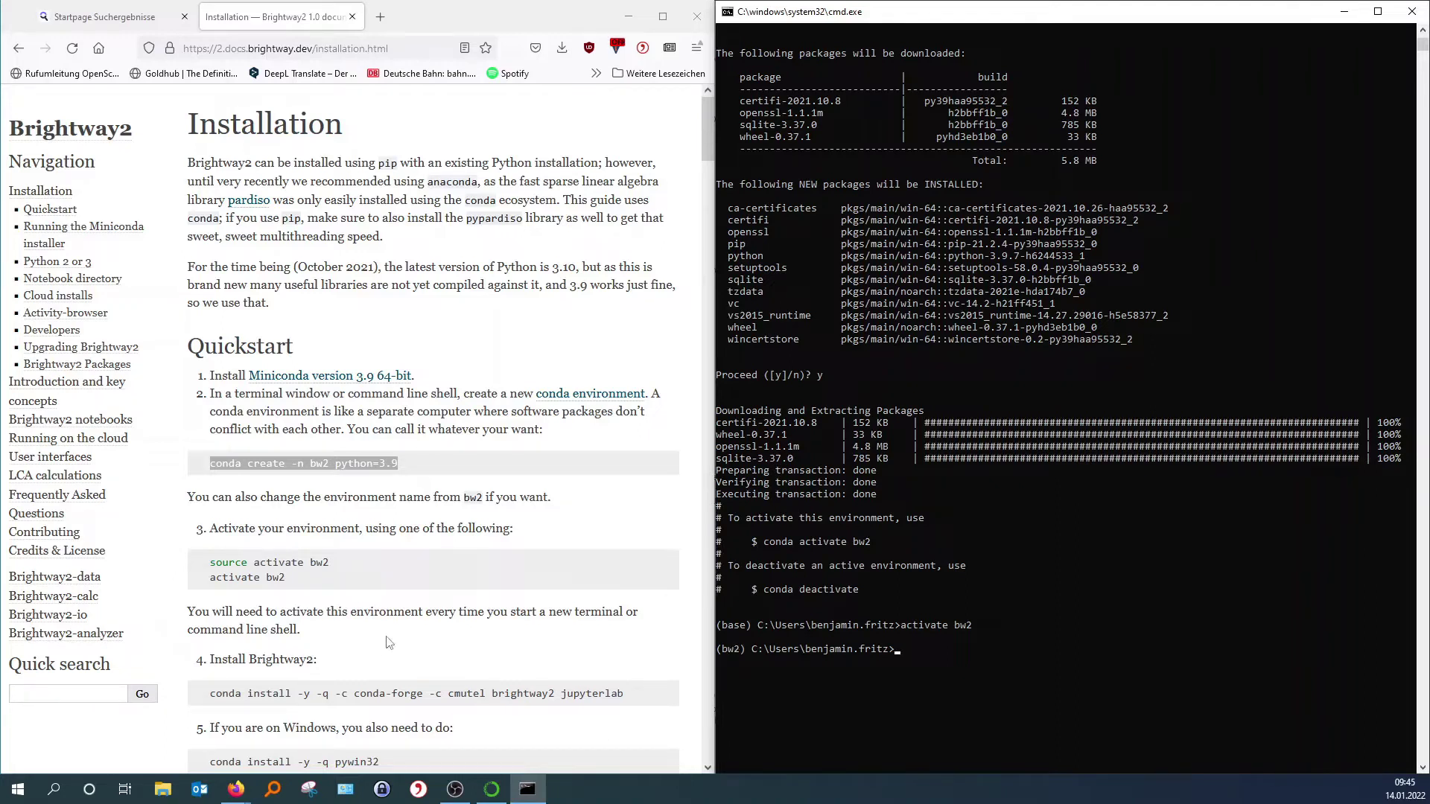
click(429, 639)
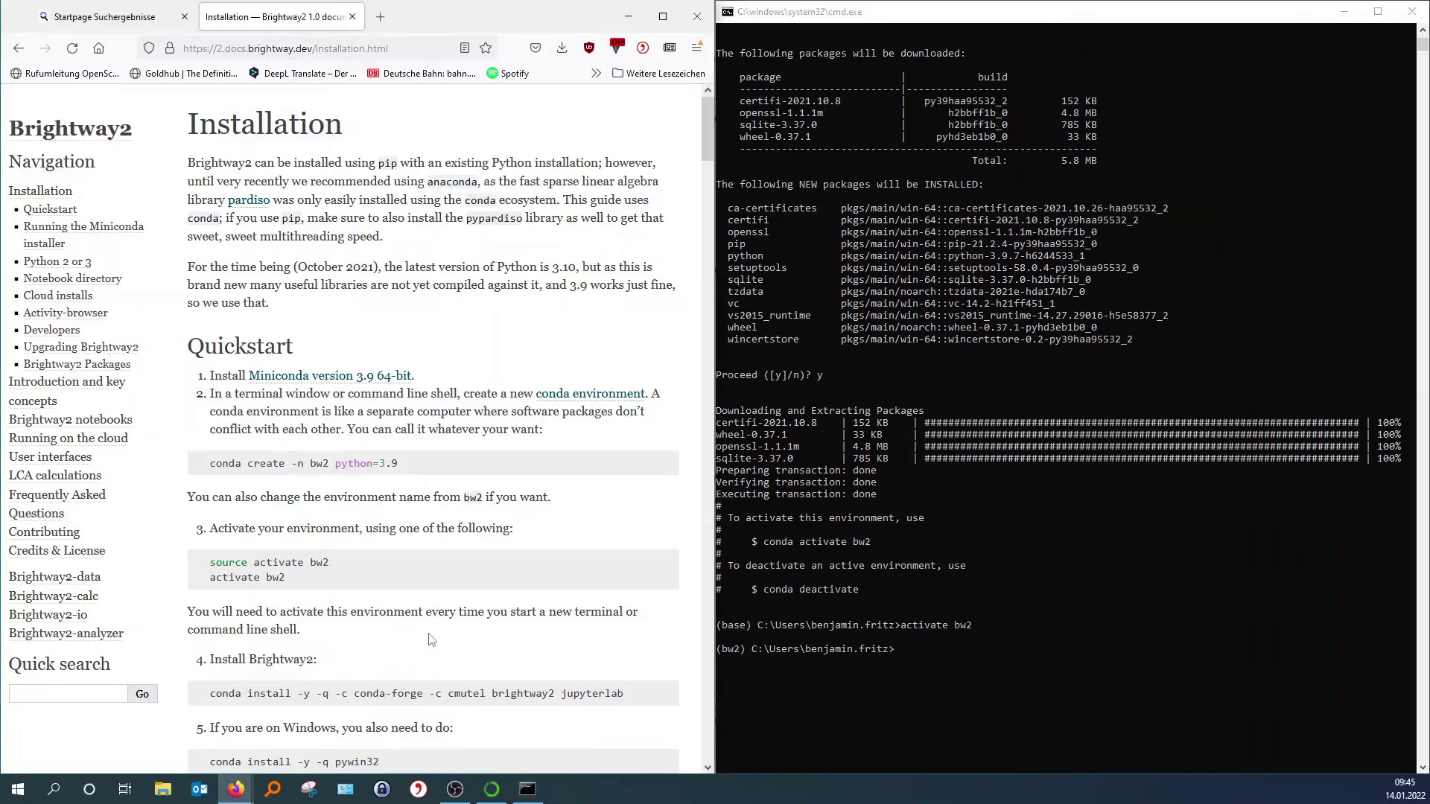
scroll(415, 642, down, 2)
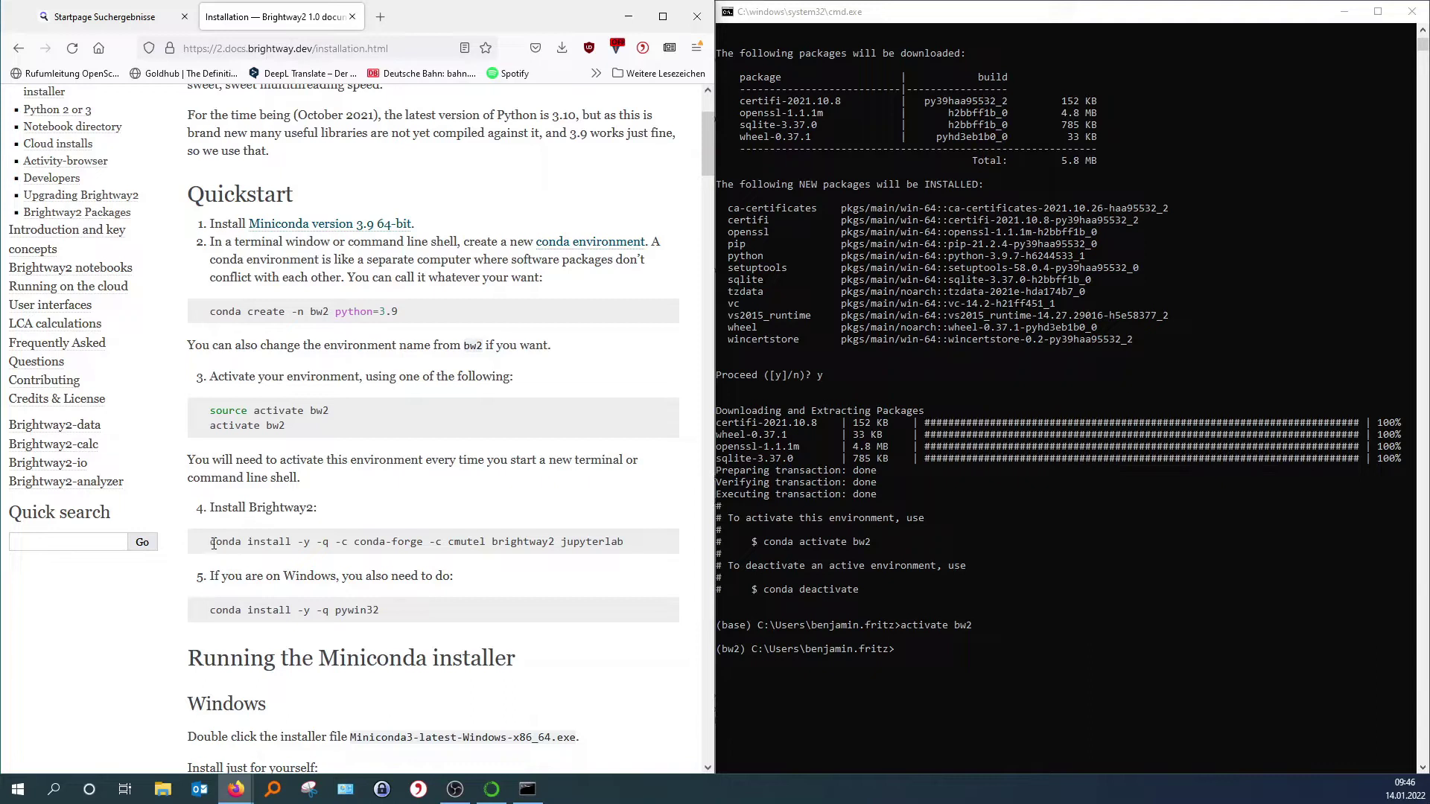
- Run the copied 'conda install brightway2 jupyterlab' command in the bw2 environment
drag(220, 542, 644, 543)
key(ctrl+c)
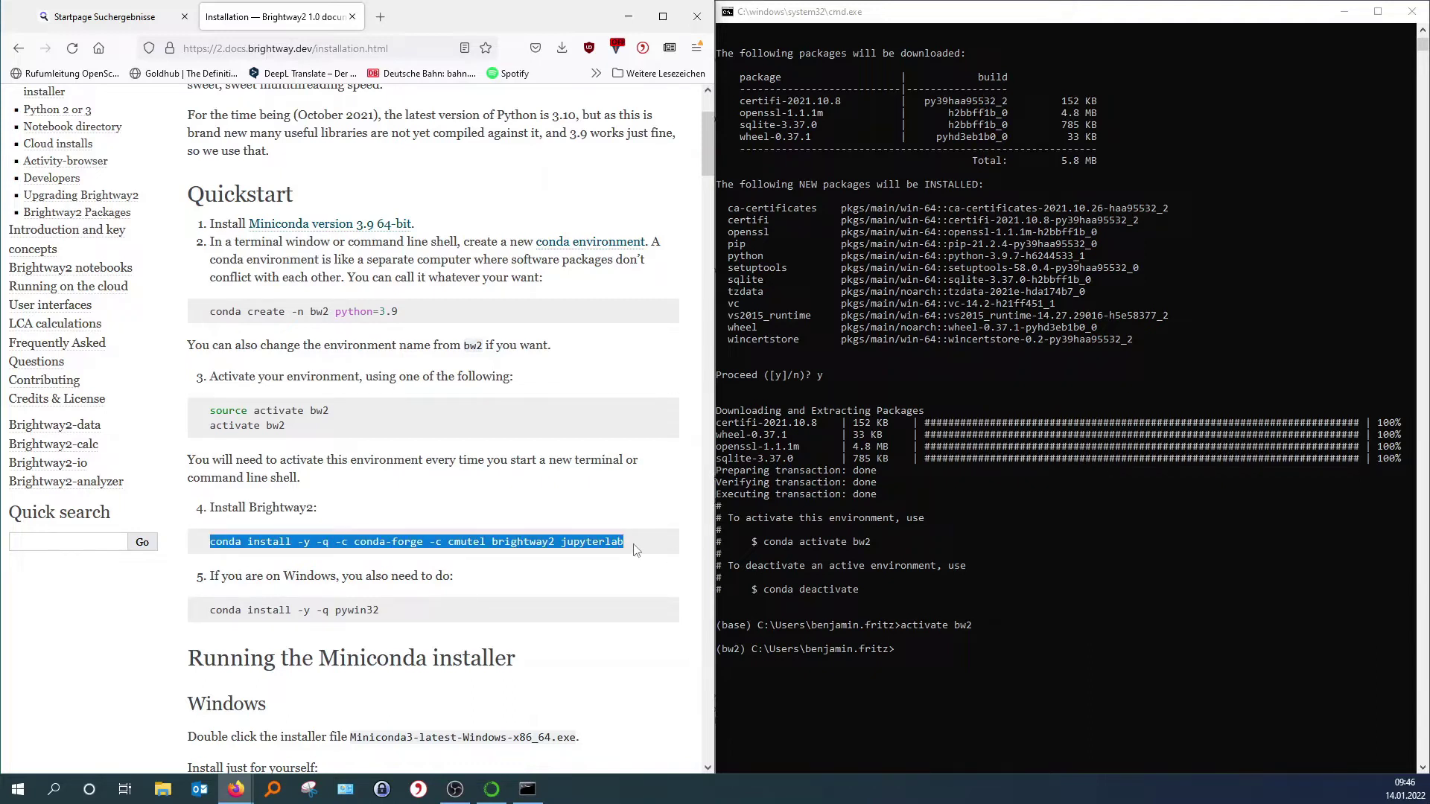
click(910, 657)
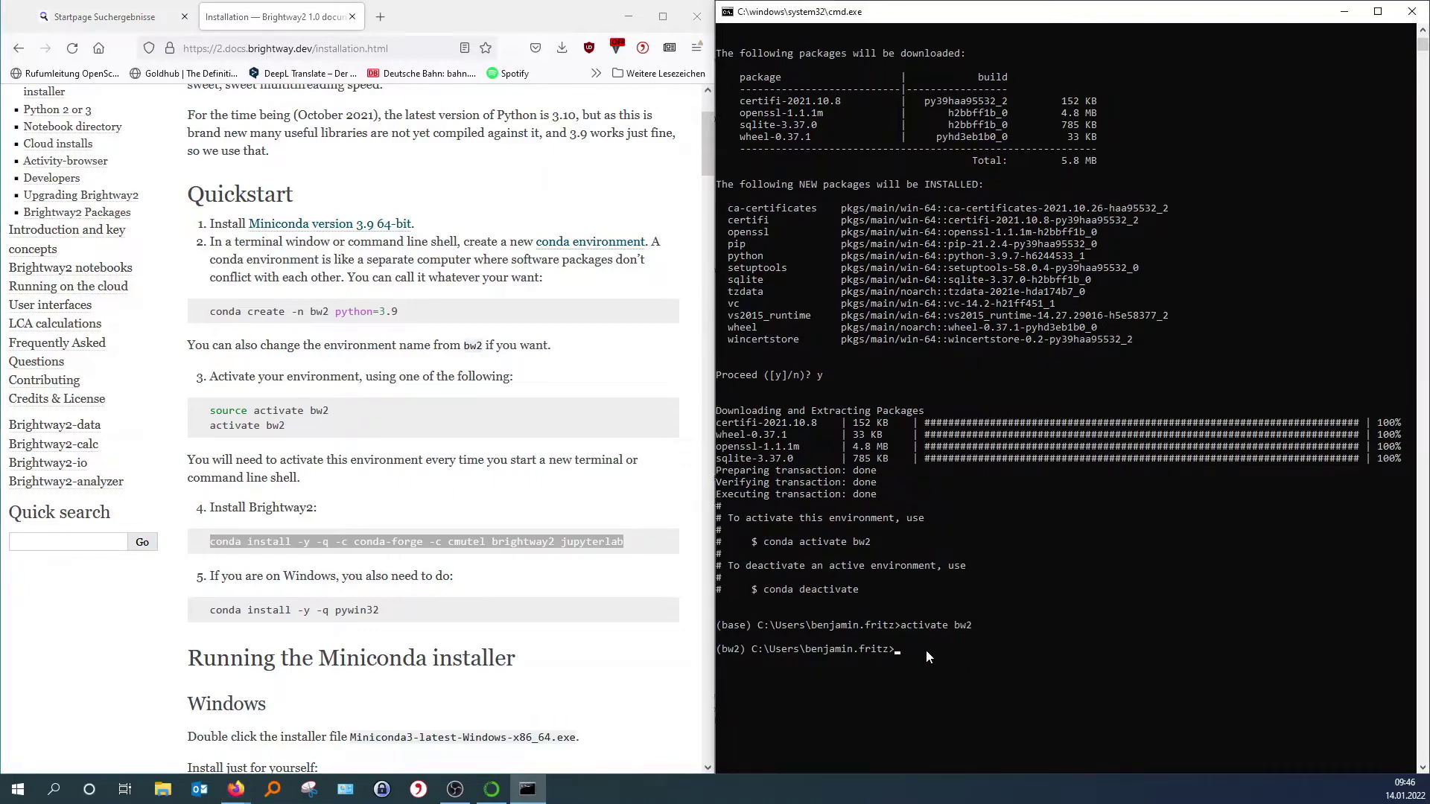
key(ctrl+v)
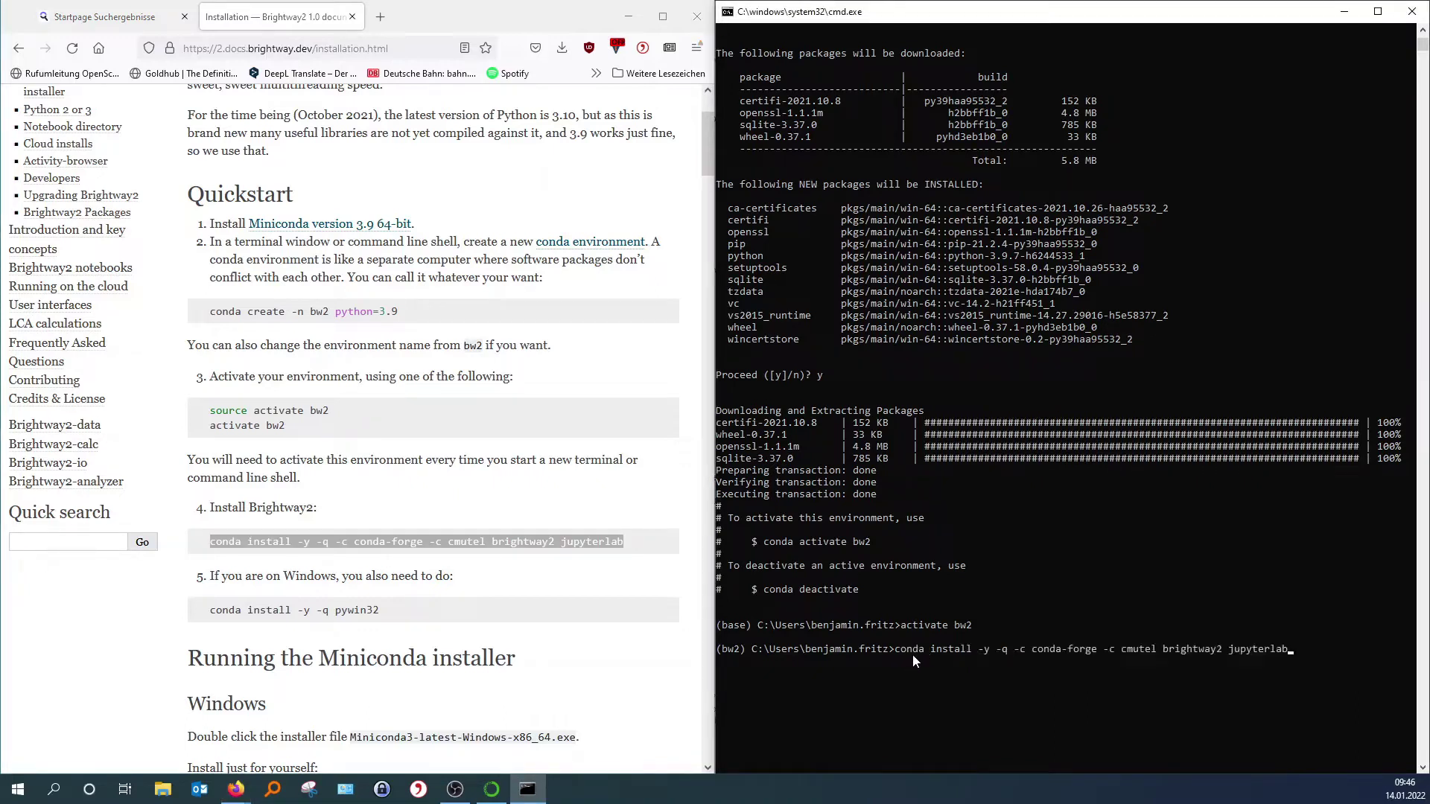
key(Return)
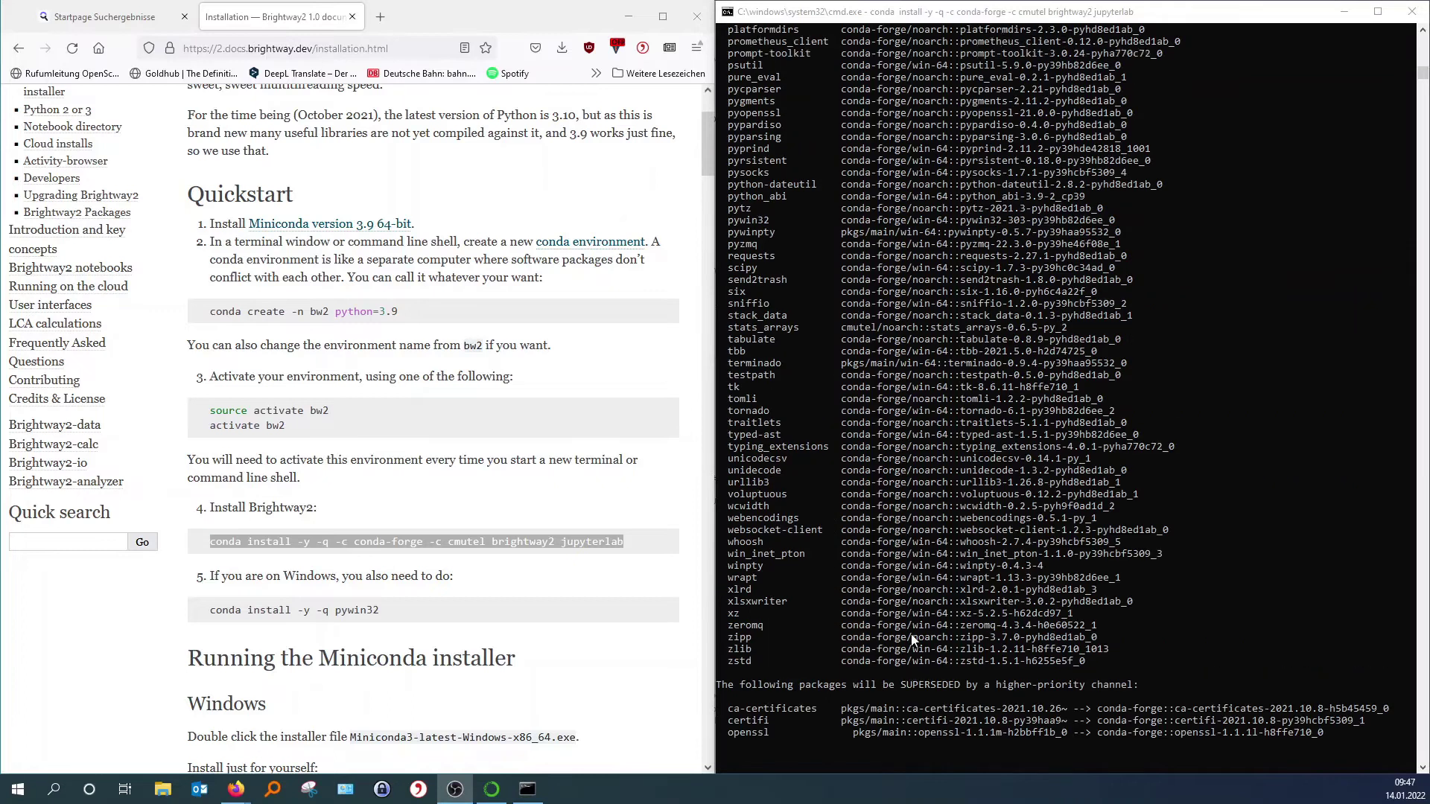
key(alt+Tab)
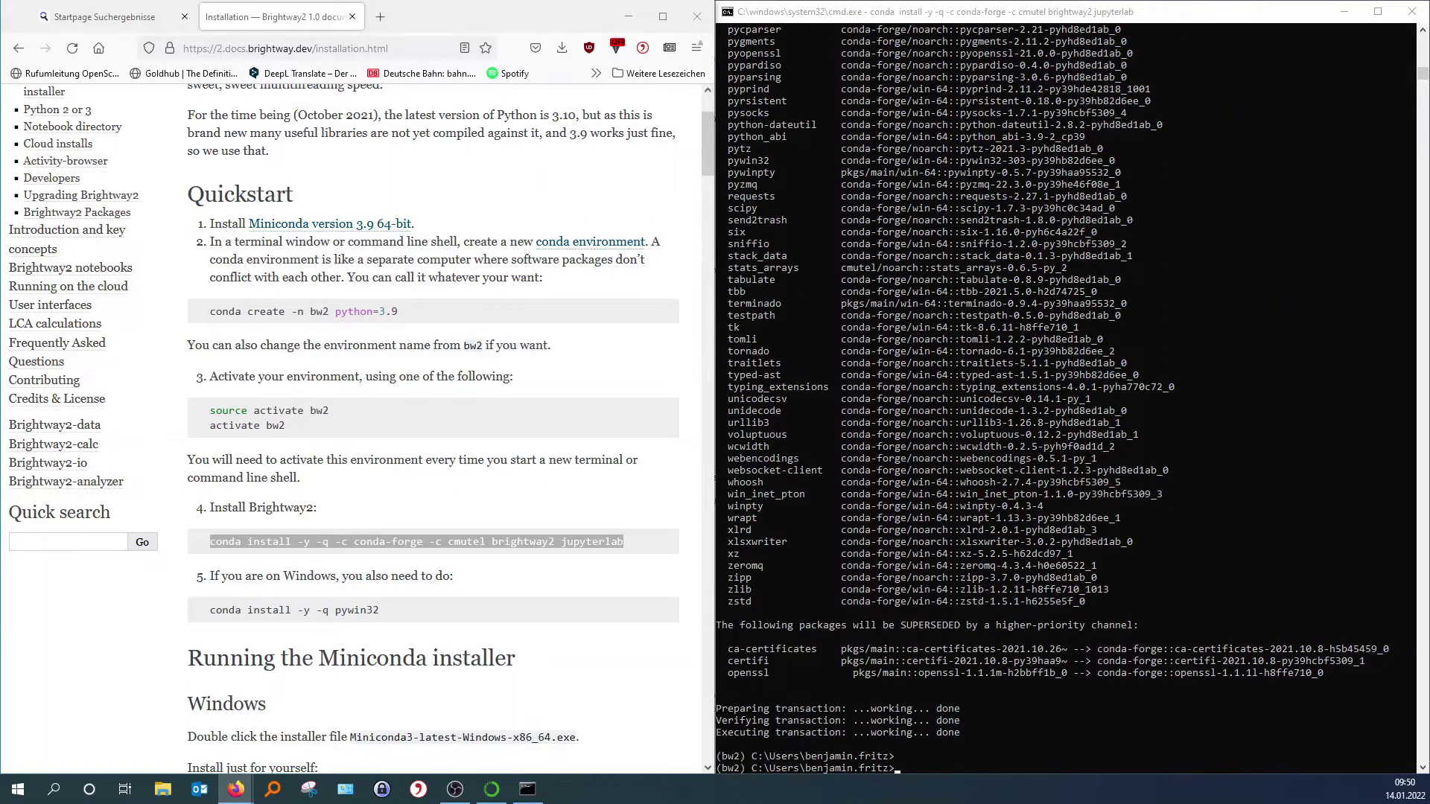
key(alt+Tab)
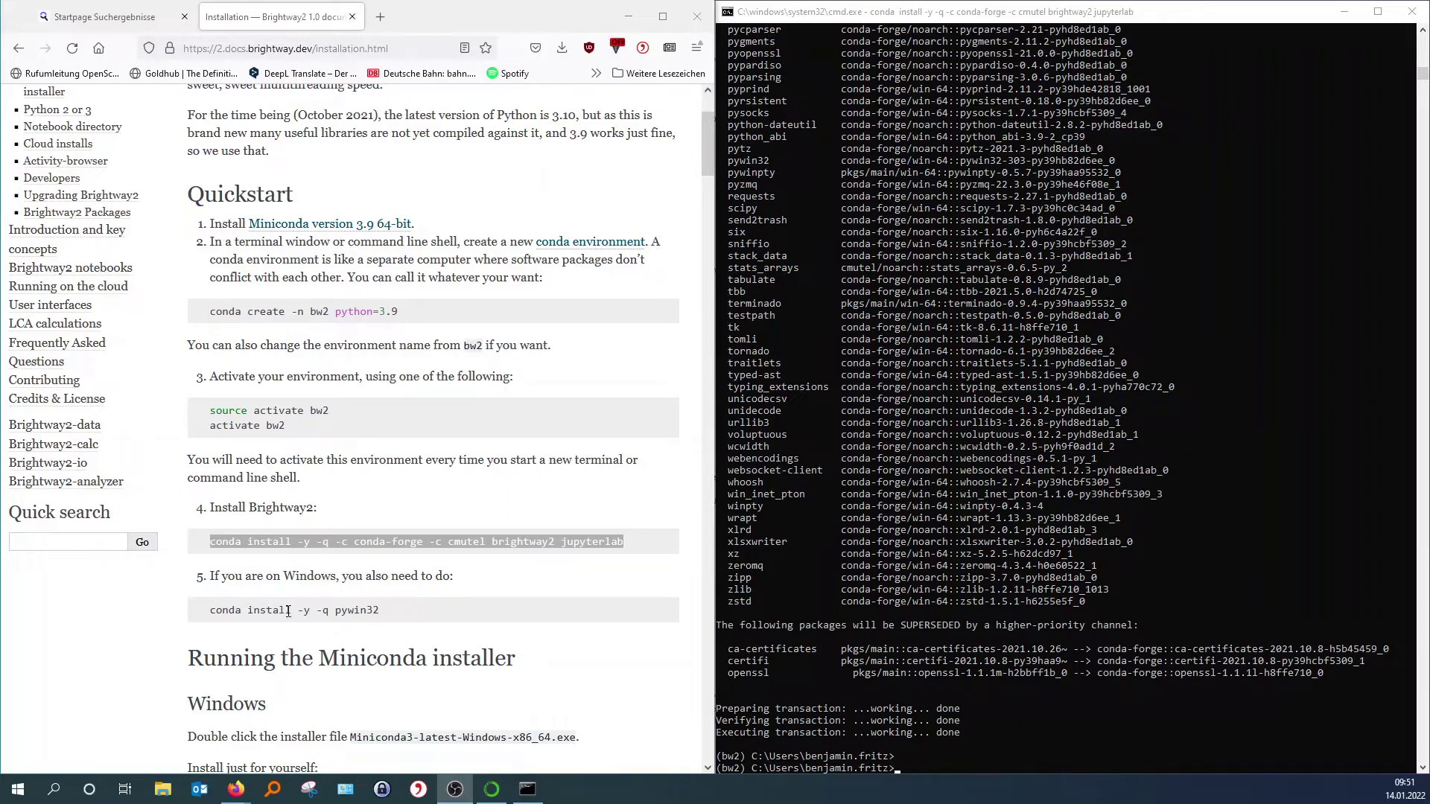
- Copy 'conda install -y -q pywin32' from the docs and run it in Command Prompt
click(401, 618)
drag(400, 617, 210, 614)
right_click(234, 616)
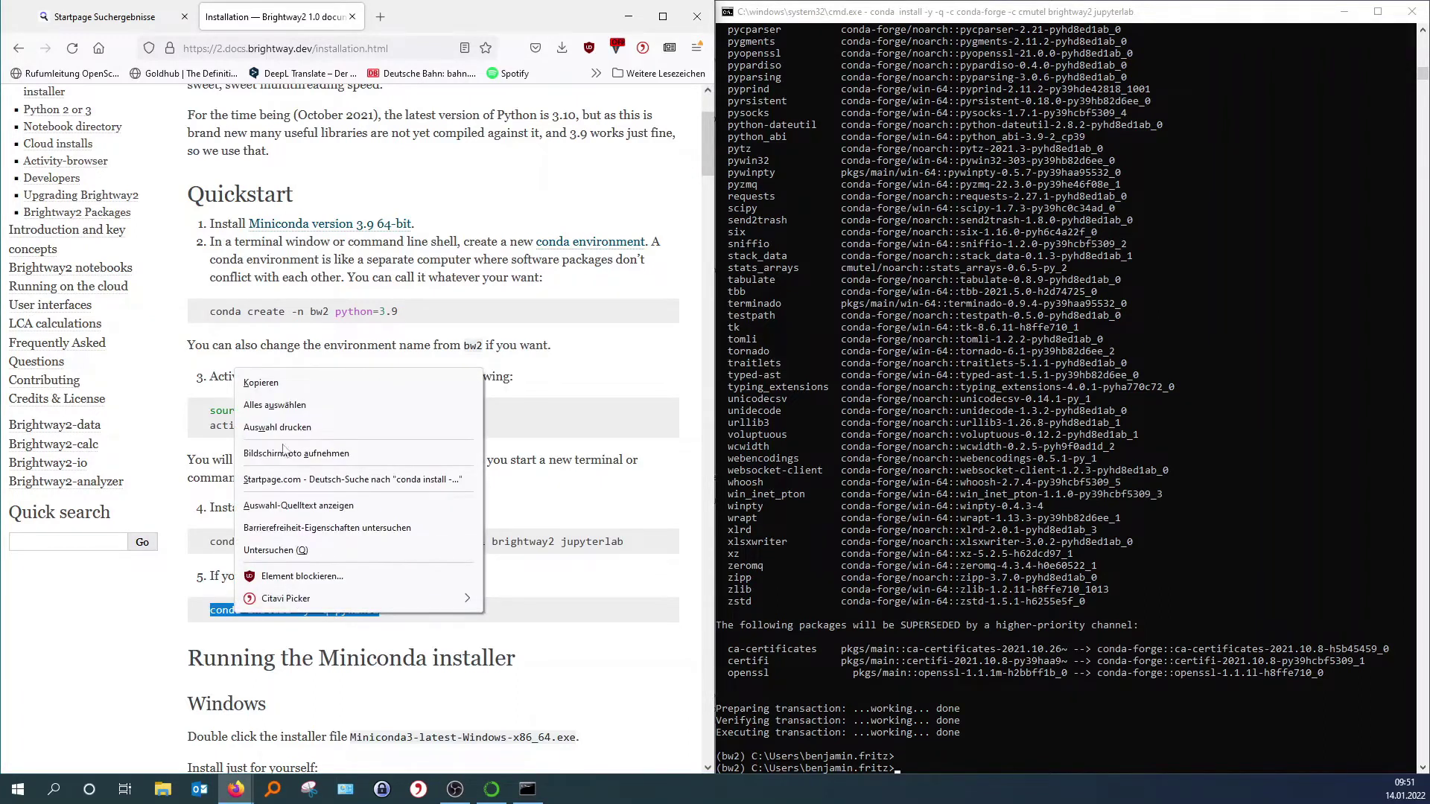
click(279, 379)
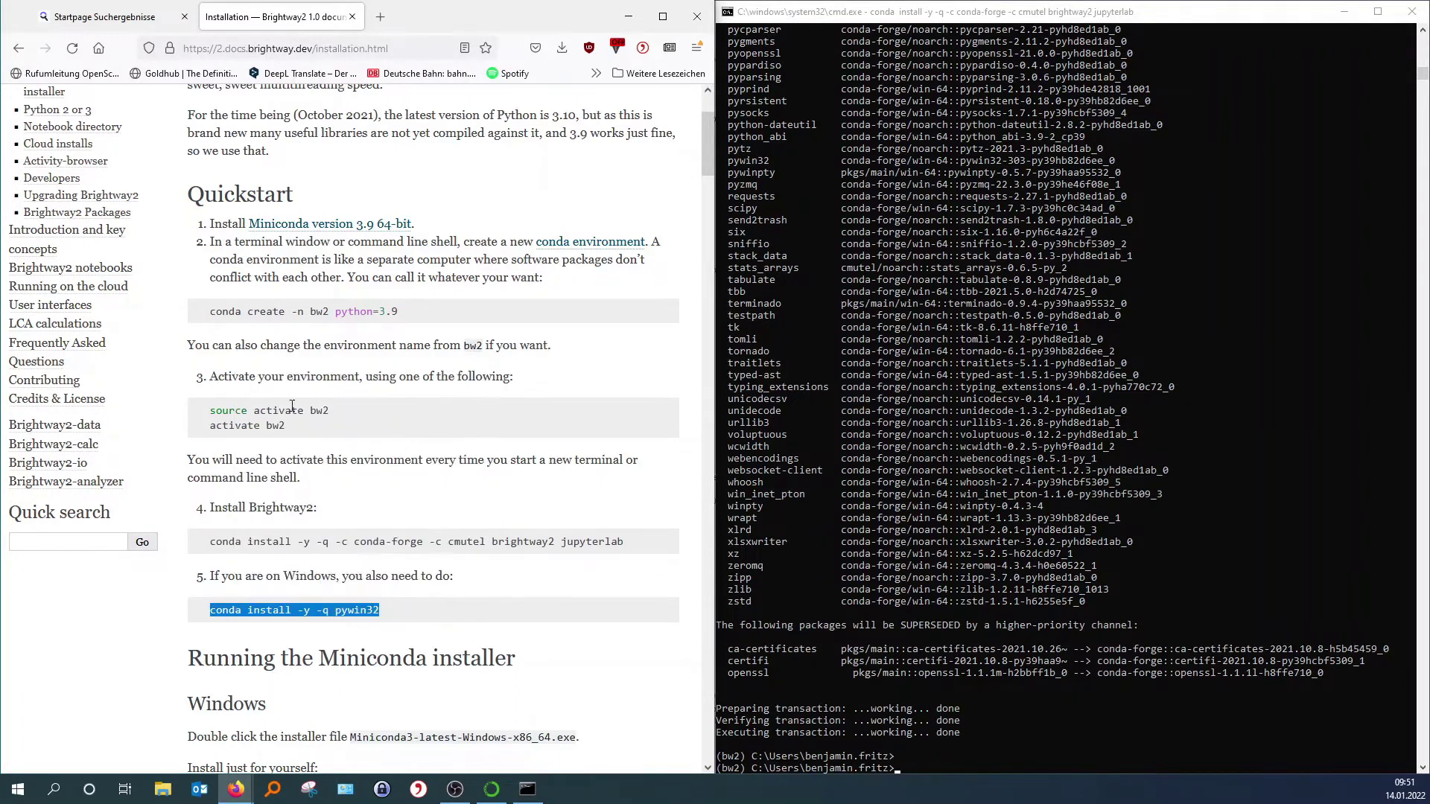
click(905, 770)
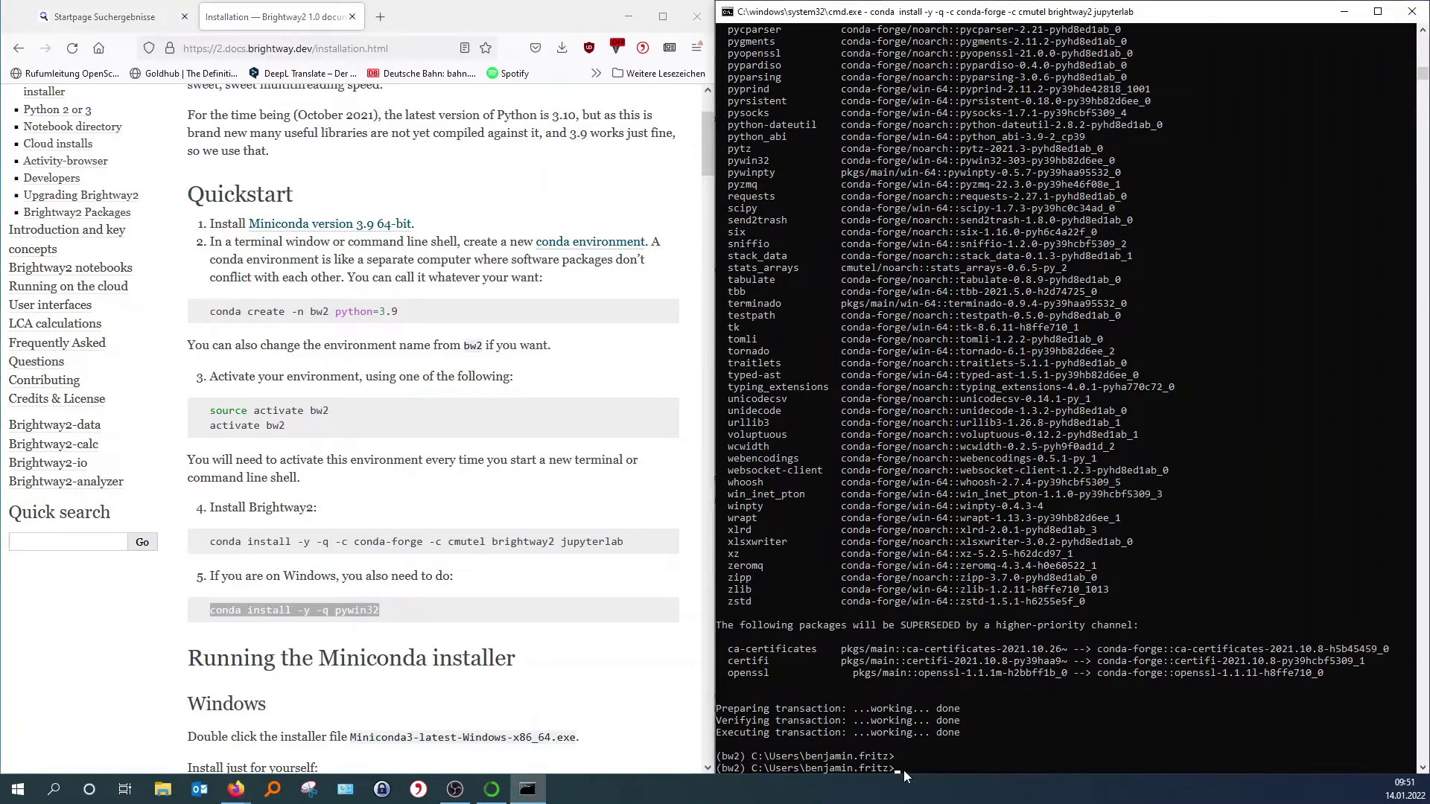
key(ctrl+v)
key(Return)
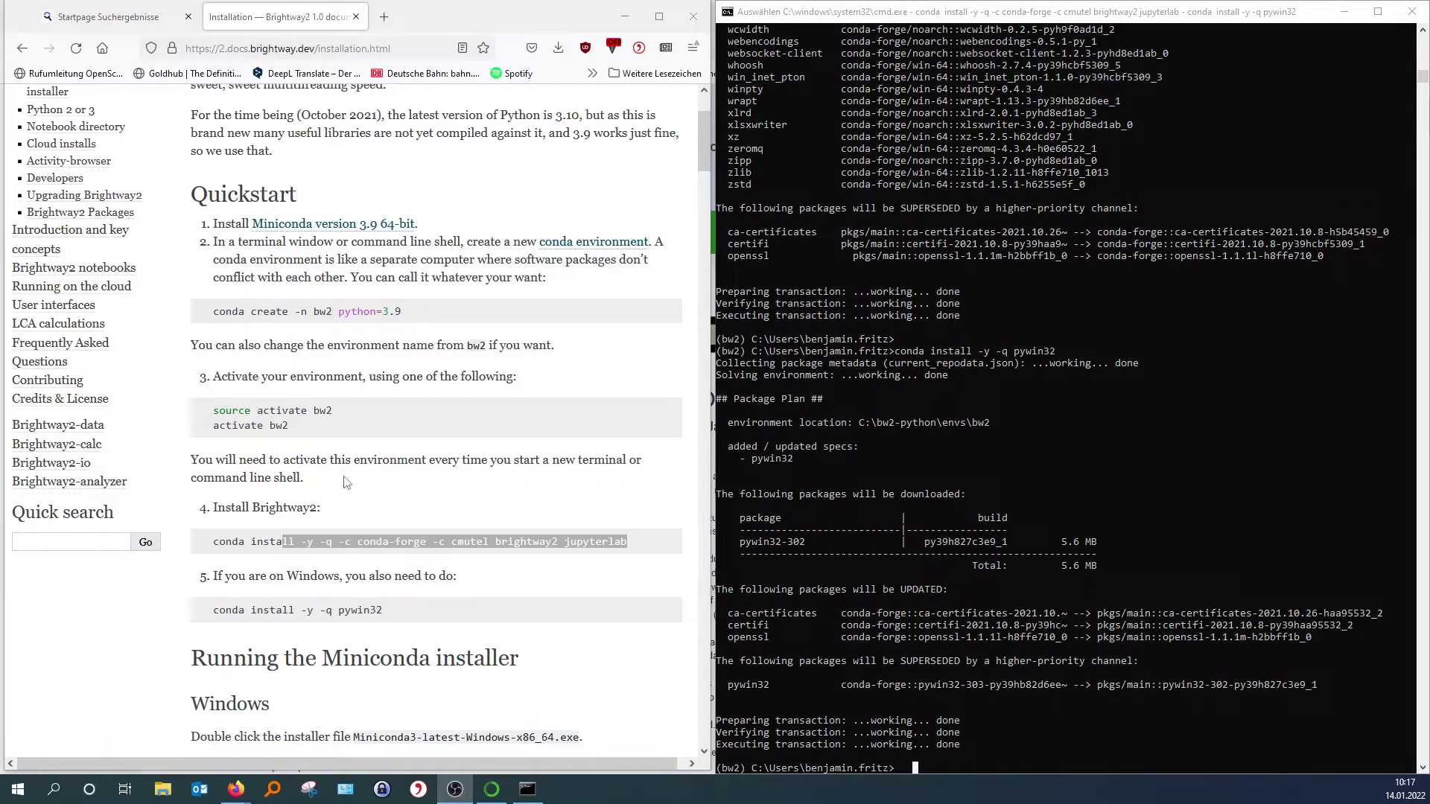
- Open the official Activity Browser installation instructions from the Brightway docs' Activity-browser section
scroll(392, 447, down, 5)
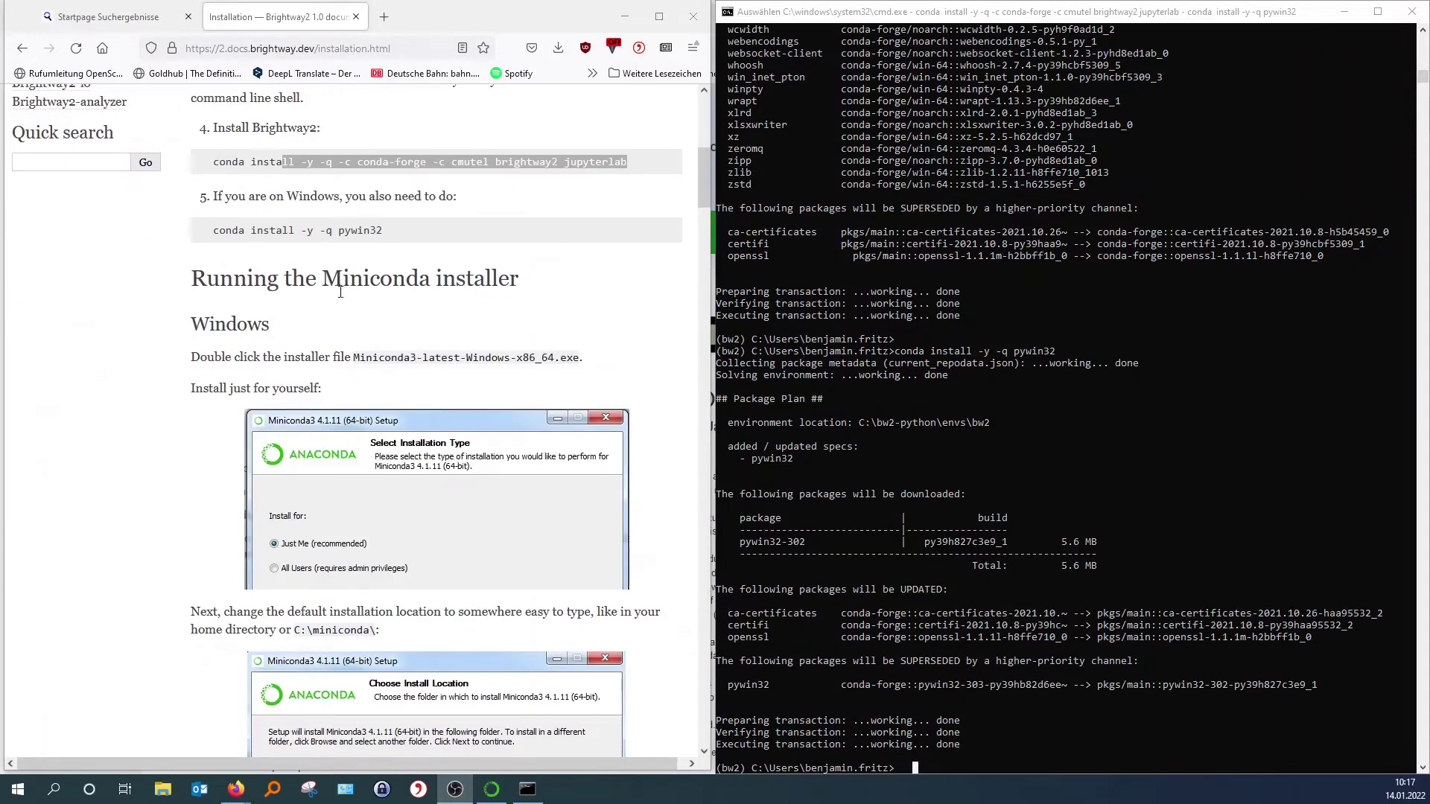
scroll(372, 302, up, 1)
scroll(373, 302, up, 3)
scroll(387, 357, down, 15)
scroll(400, 424, down, 15)
scroll(325, 446, down, 15)
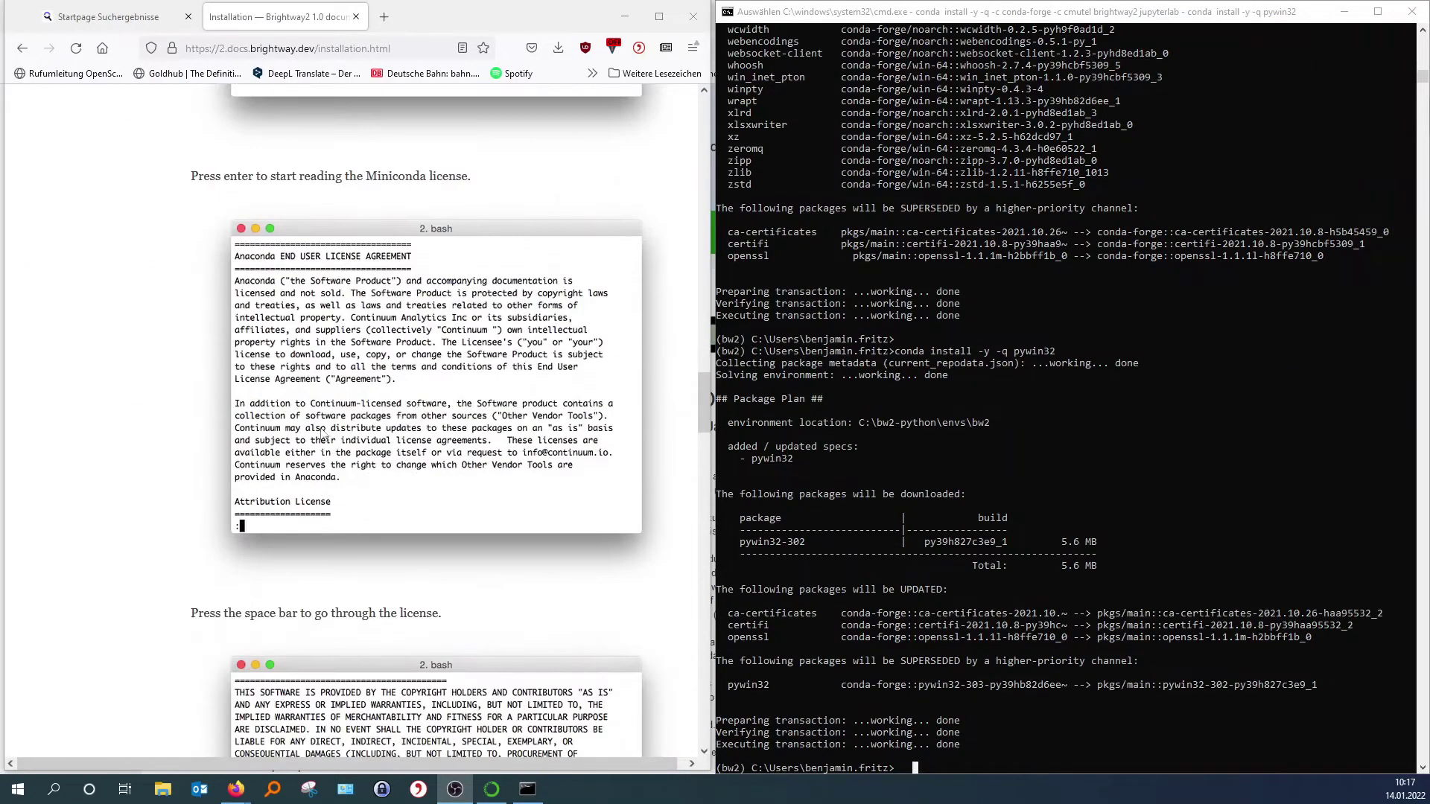
scroll(306, 383, down, 15)
scroll(312, 394, down, 1)
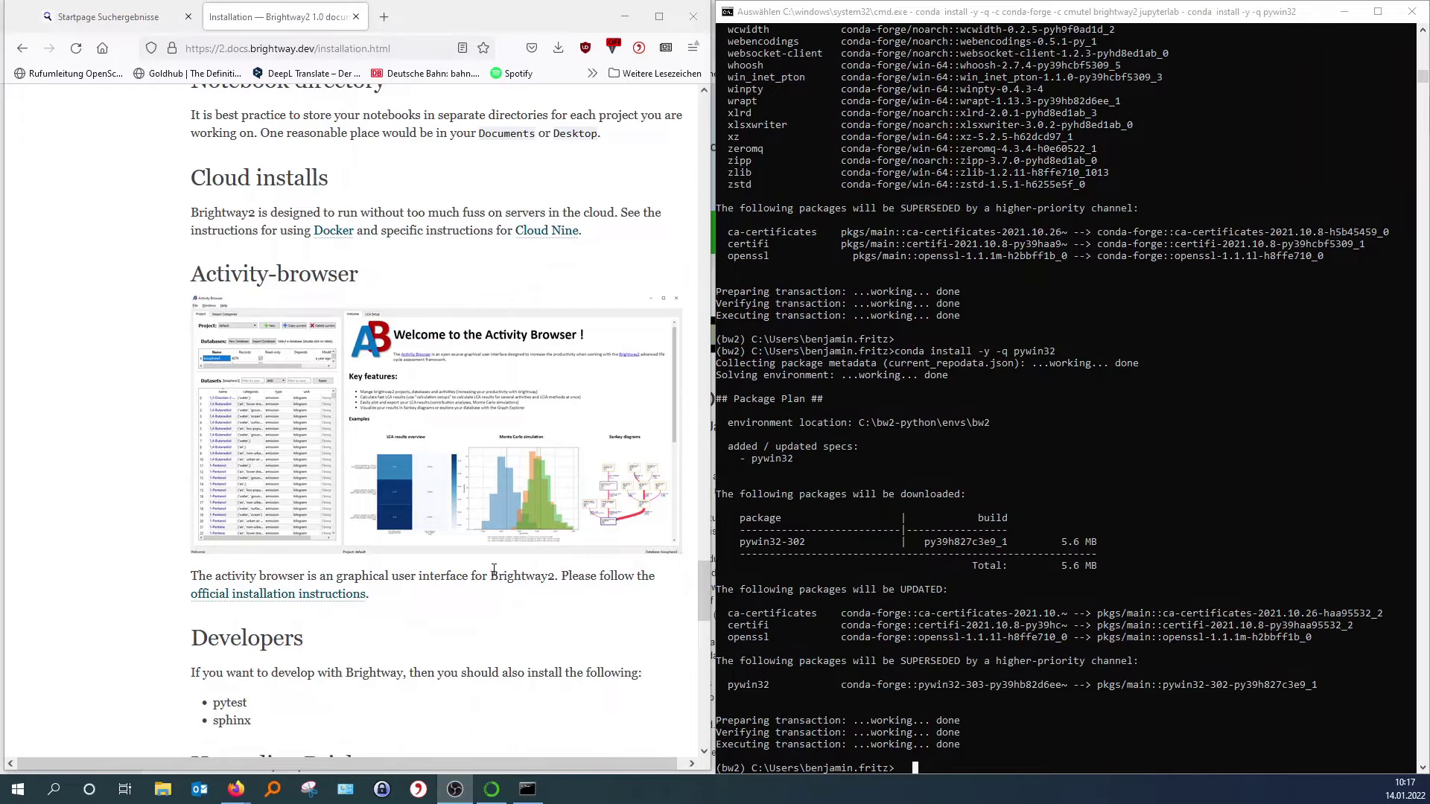
click(269, 600)
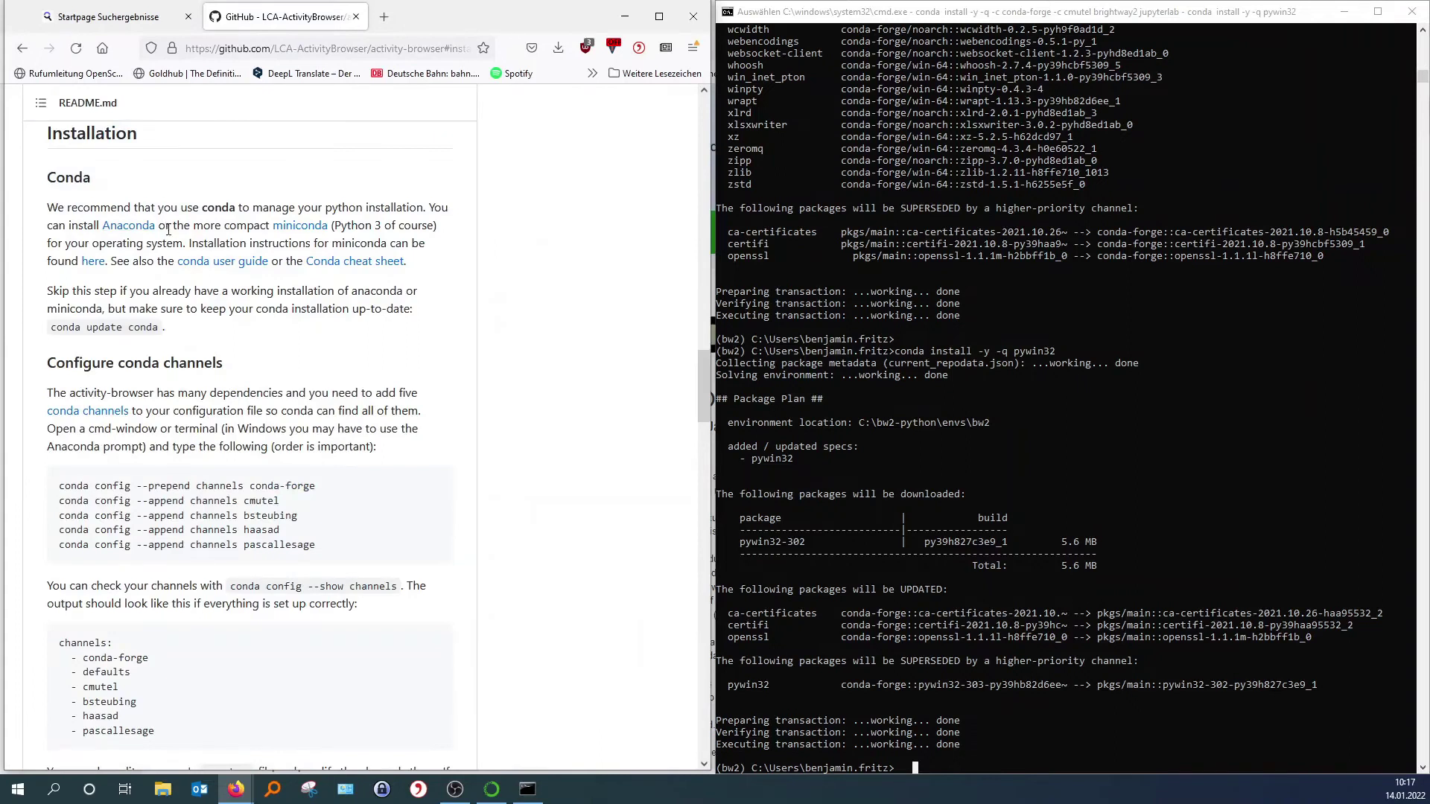
- Select the five conda config commands under the README's Configure conda channels section
scroll(171, 236, up, 6)
scroll(179, 253, up, 4)
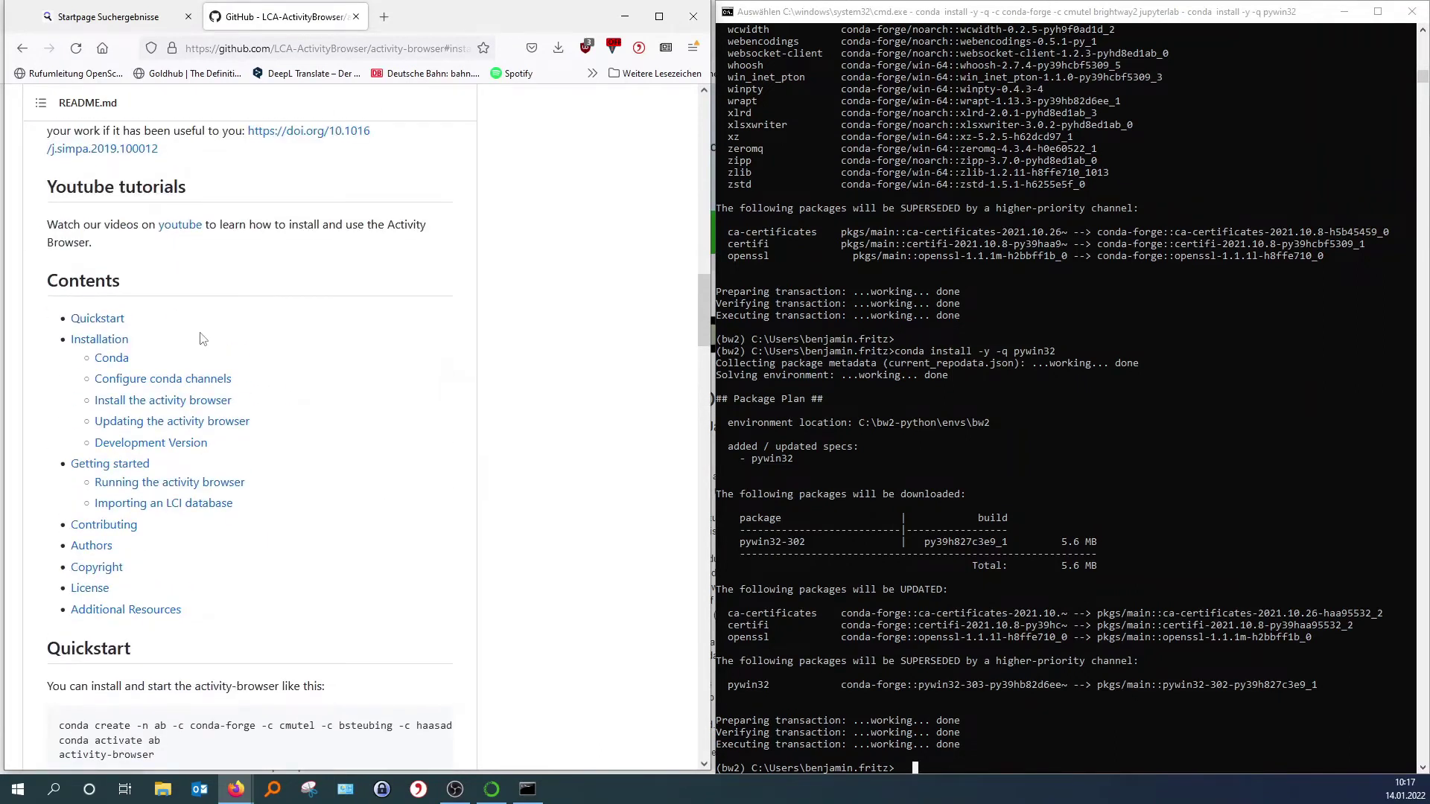
scroll(202, 350, down, 5)
scroll(121, 382, down, 7)
scroll(257, 482, up, 1)
click(257, 483)
scroll(89, 341, up, 5)
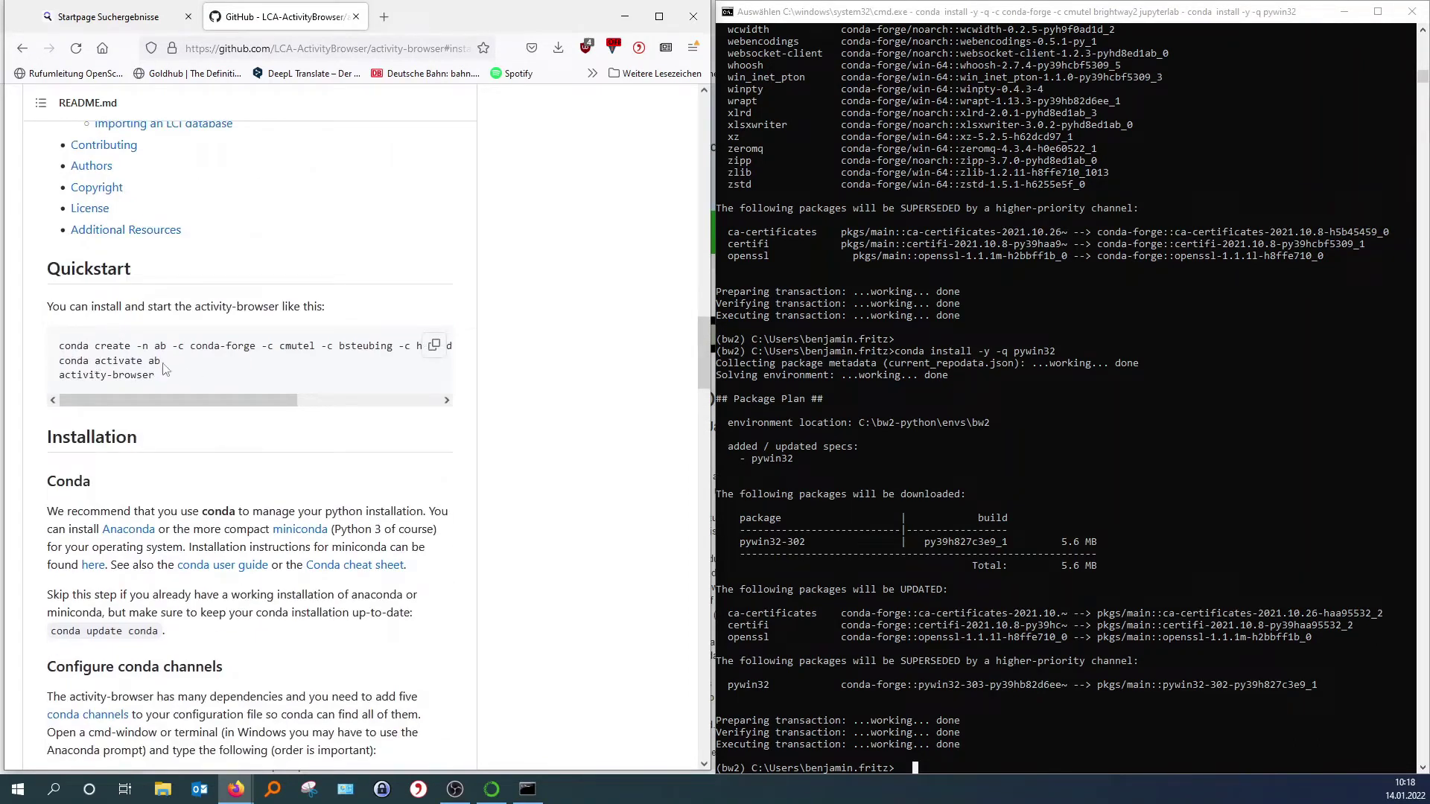
drag(192, 403, 155, 406)
scroll(233, 347, down, 4)
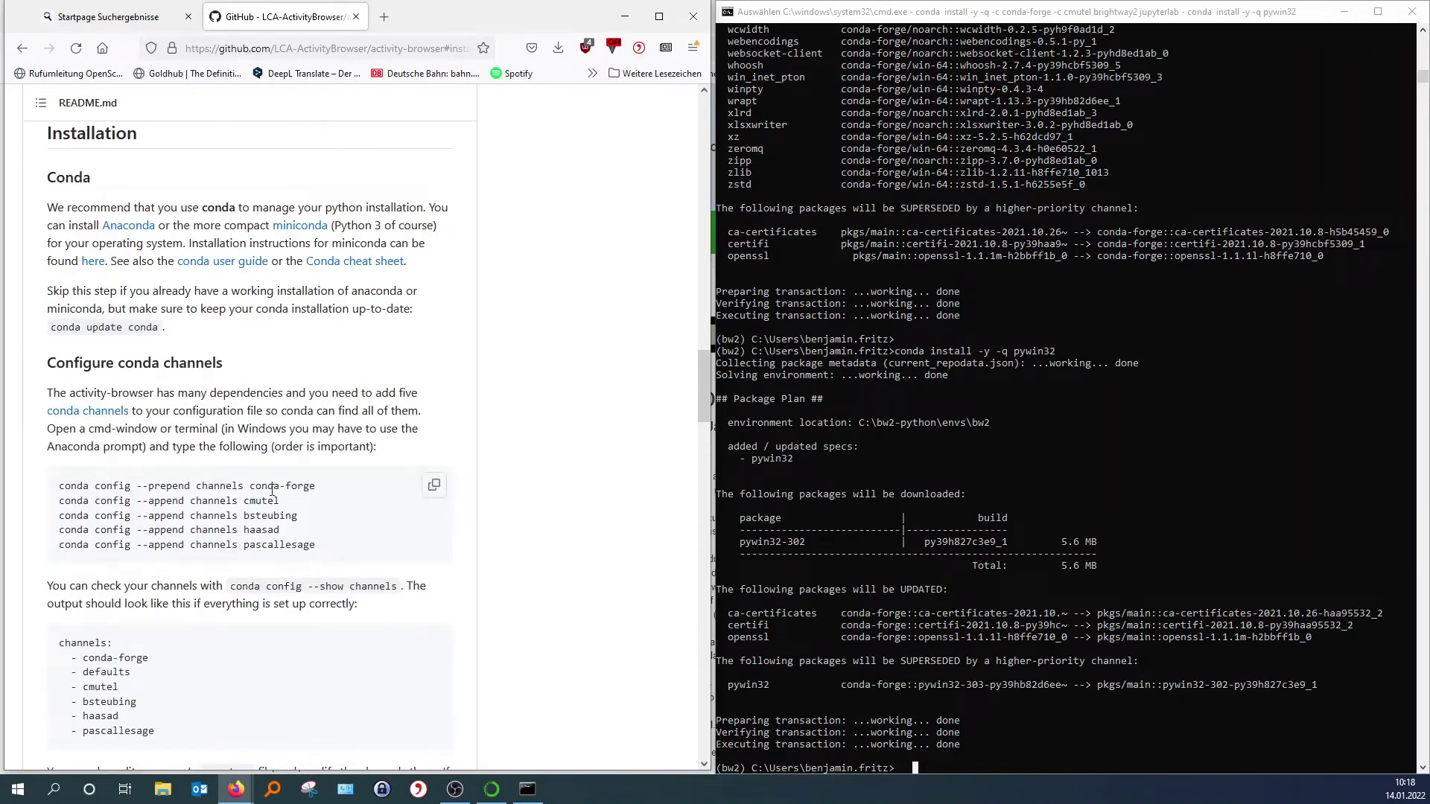
scroll(284, 497, up, 2)
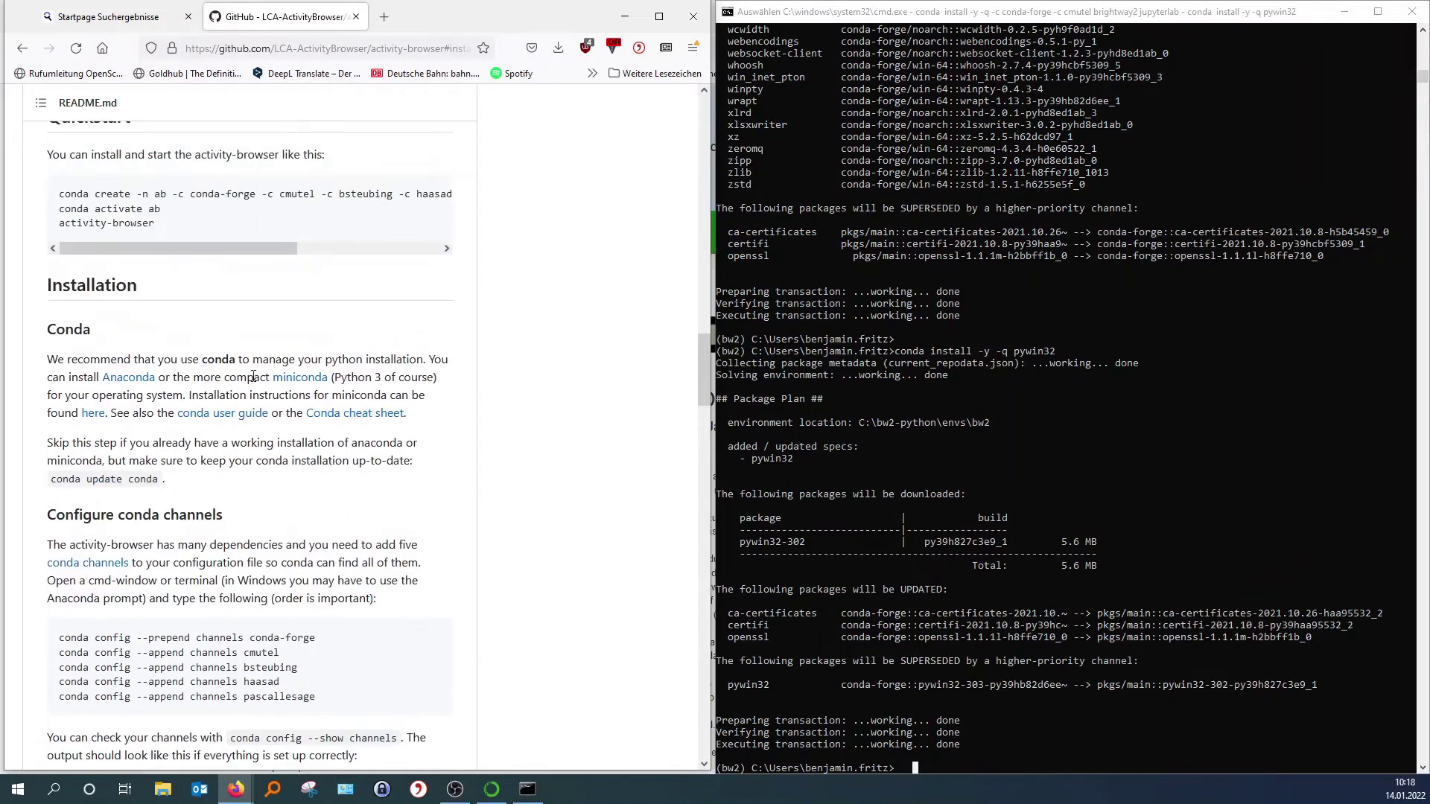
drag(139, 248, 210, 250)
scroll(194, 514, down, 4)
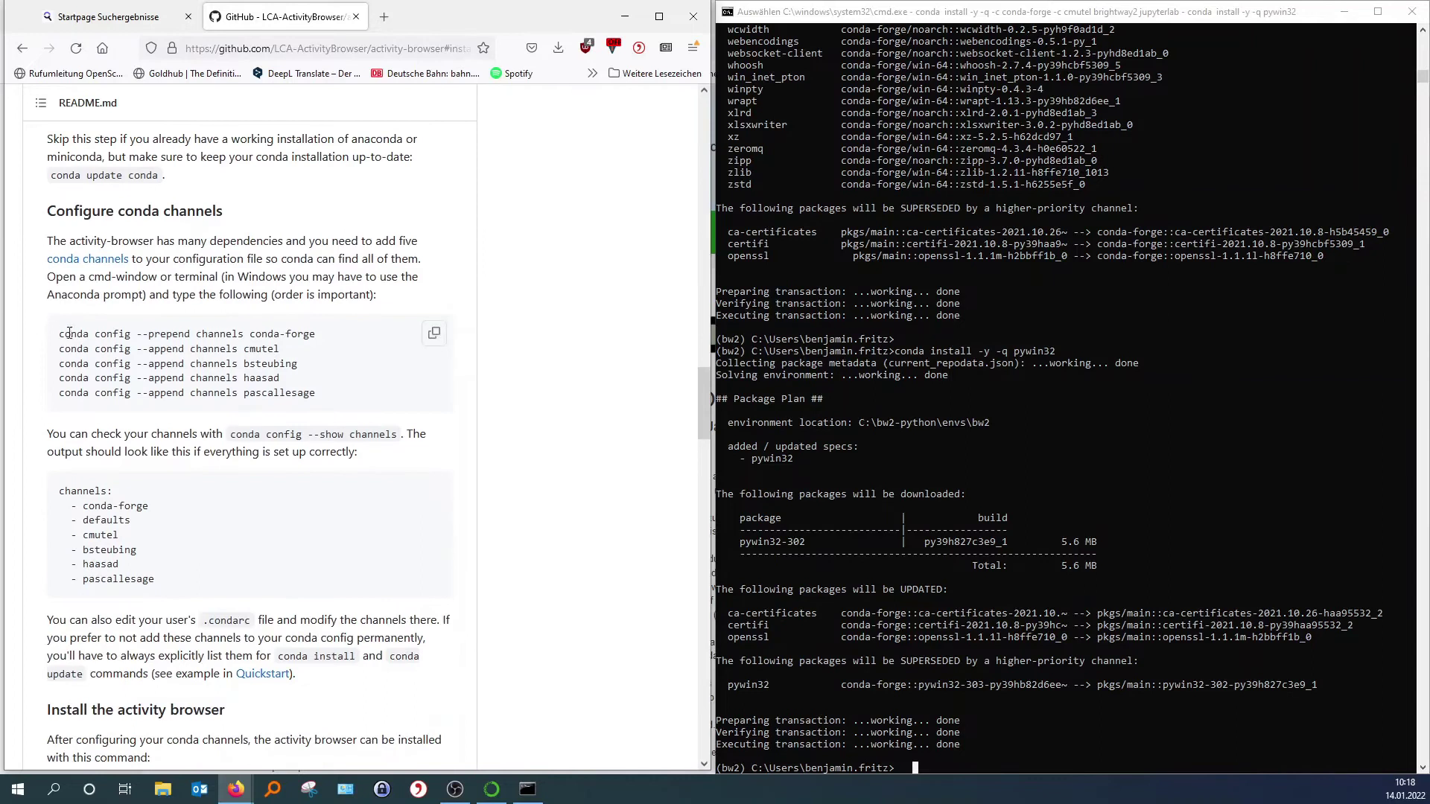
drag(60, 334, 345, 404)
key(ctrl+c)
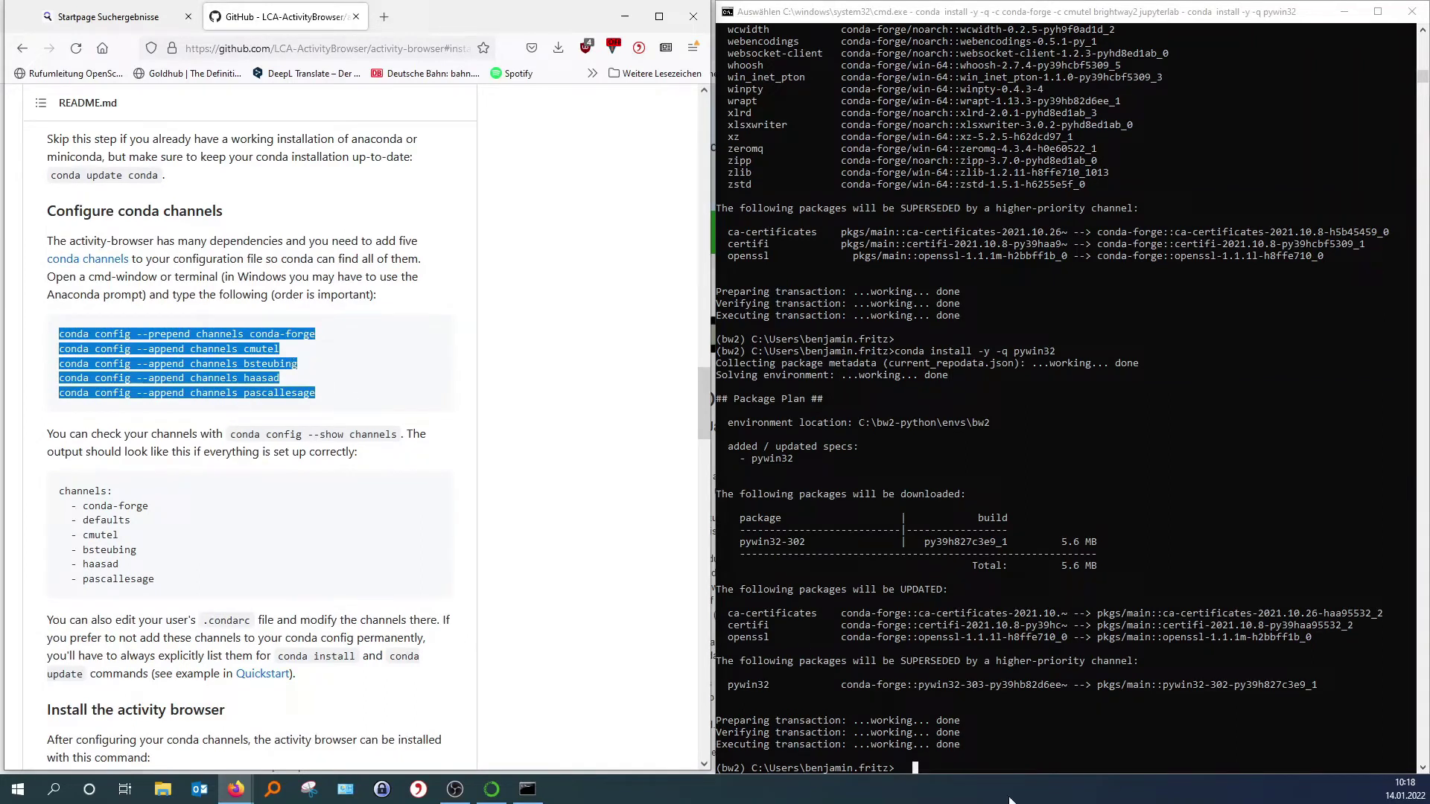
- Add conda-forge, cmutel, bsteubing, haasad and pascallesage channels, then run 'conda config --show channels'
click(922, 770)
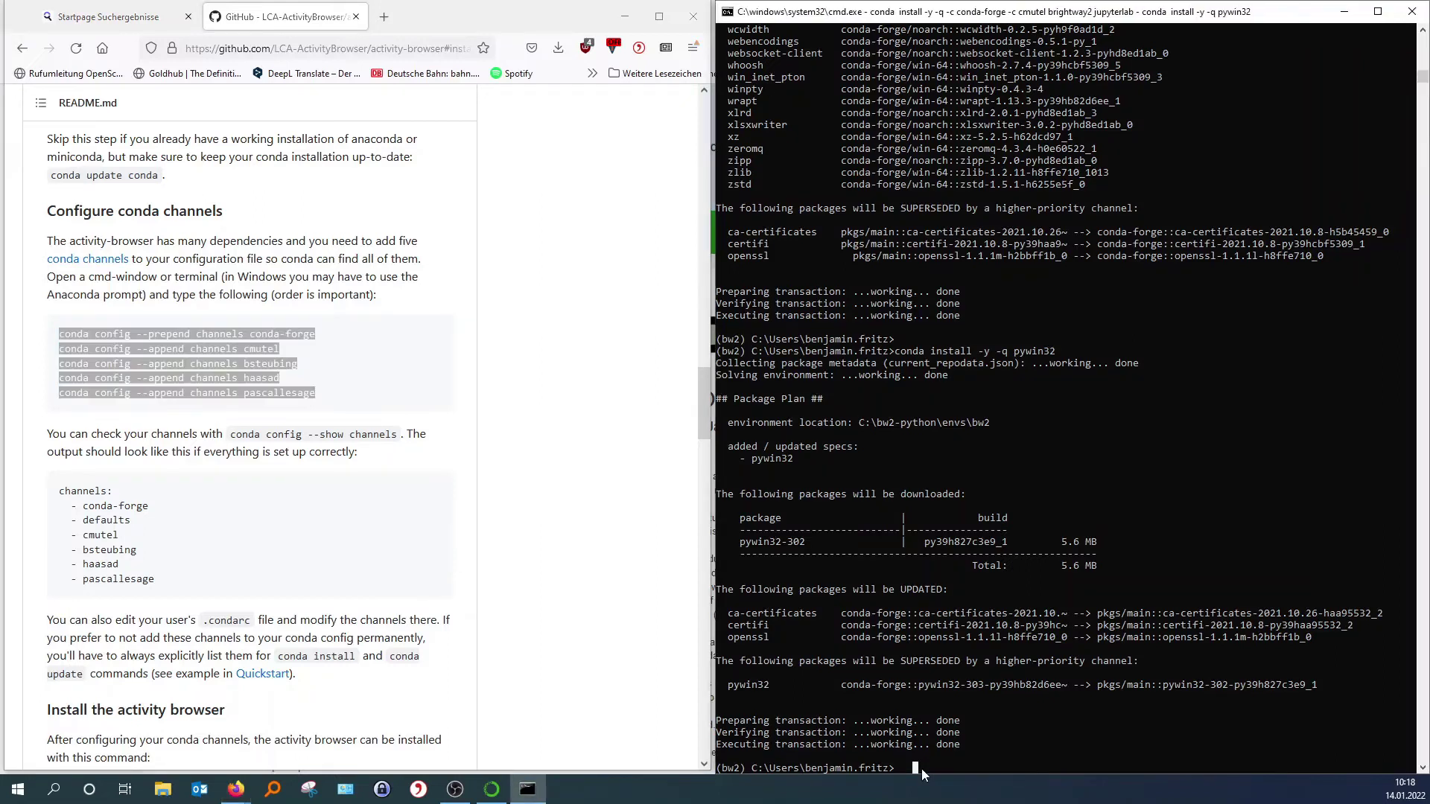
right_click(922, 769)
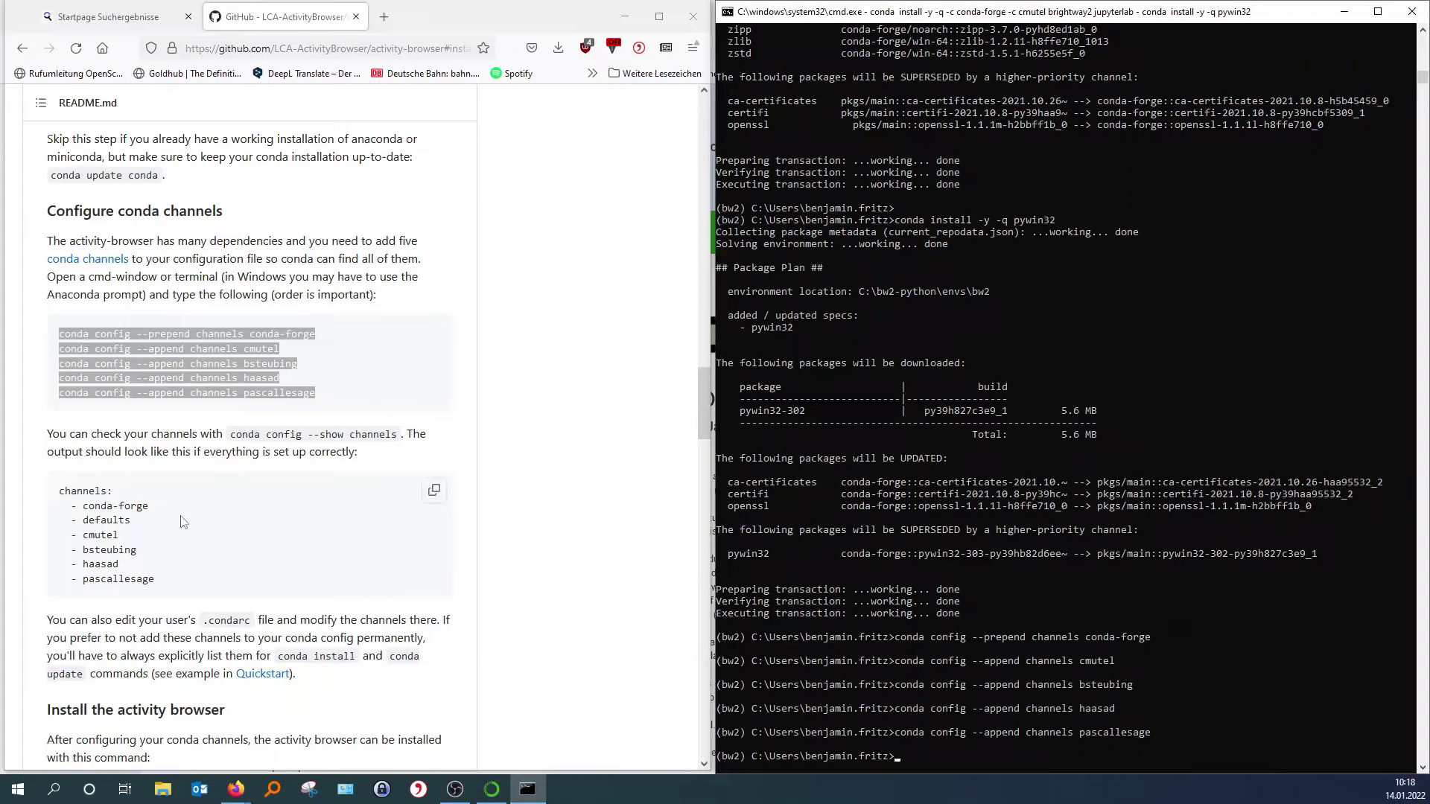
click(287, 434)
drag(232, 434, 397, 438)
key(ctrl+c)
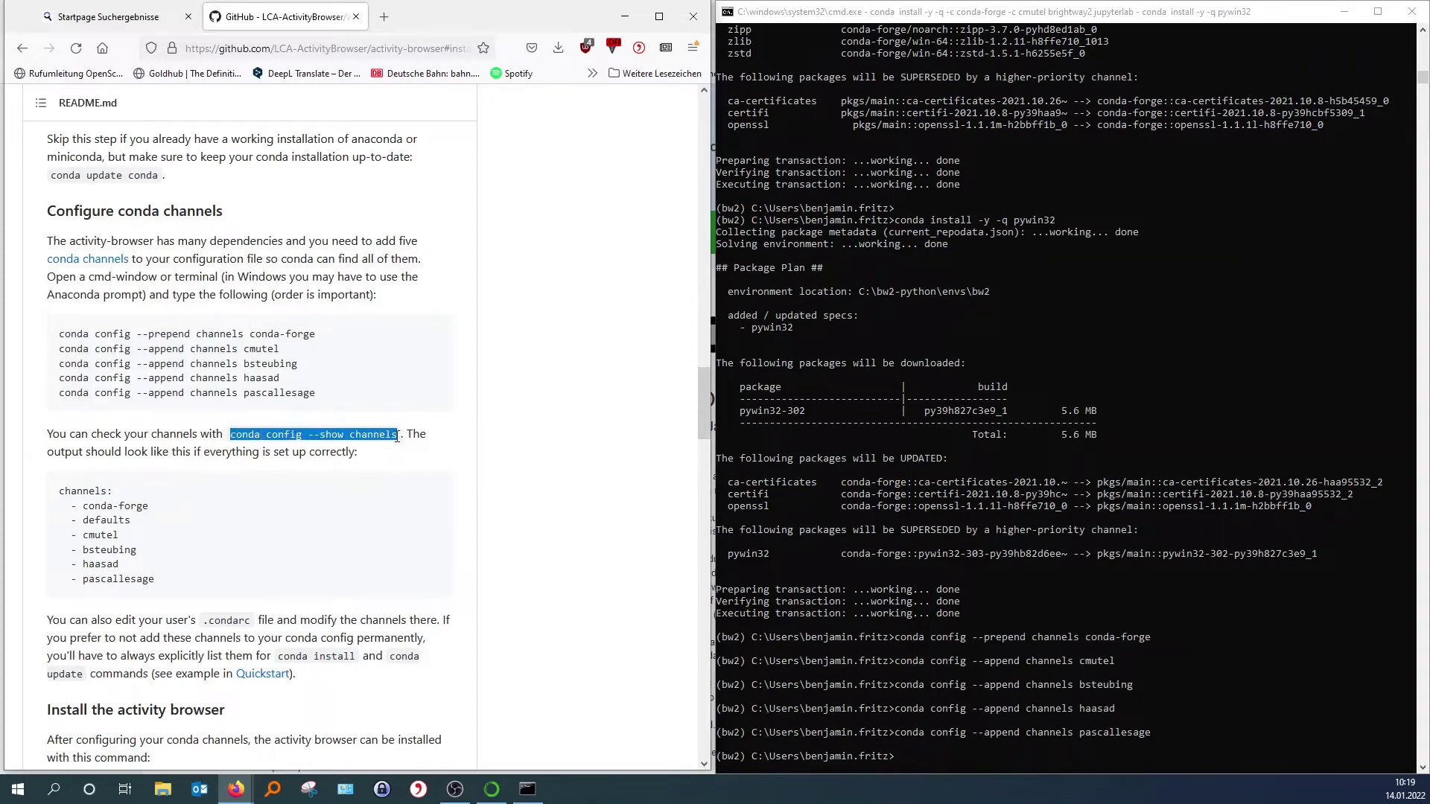
click(913, 756)
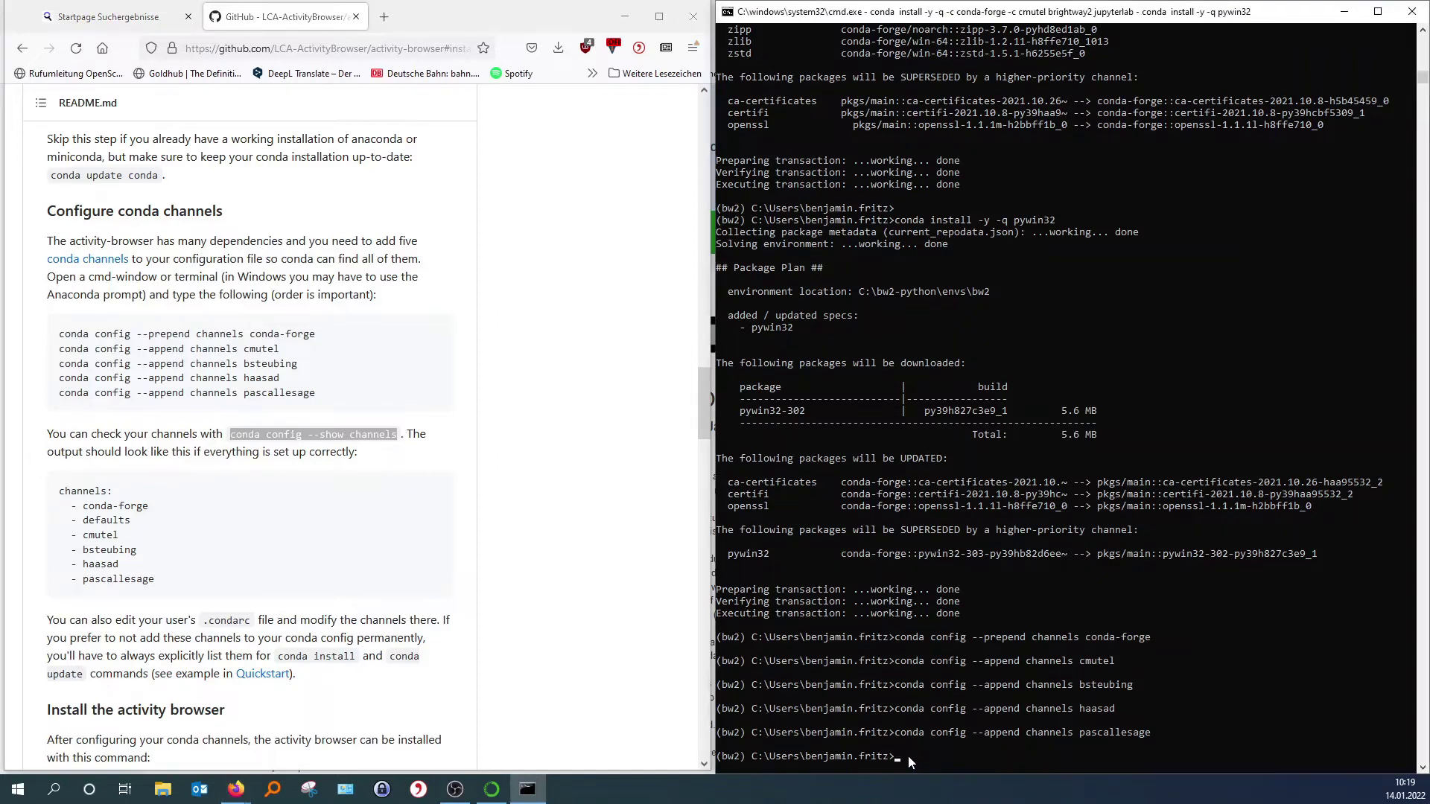
key(ctrl+v)
key(Return)
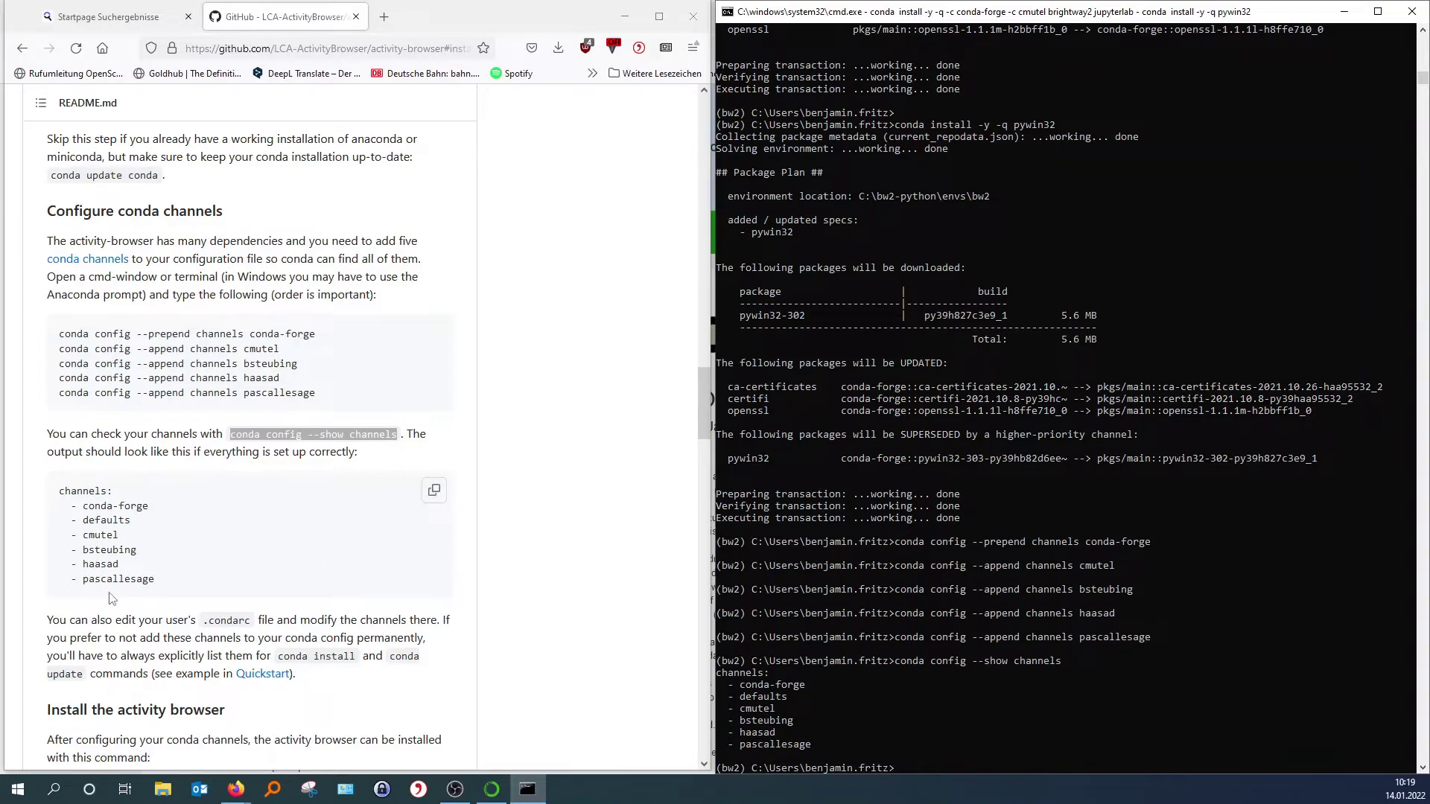
scroll(234, 590, down, 3)
scroll(195, 404, down, 3)
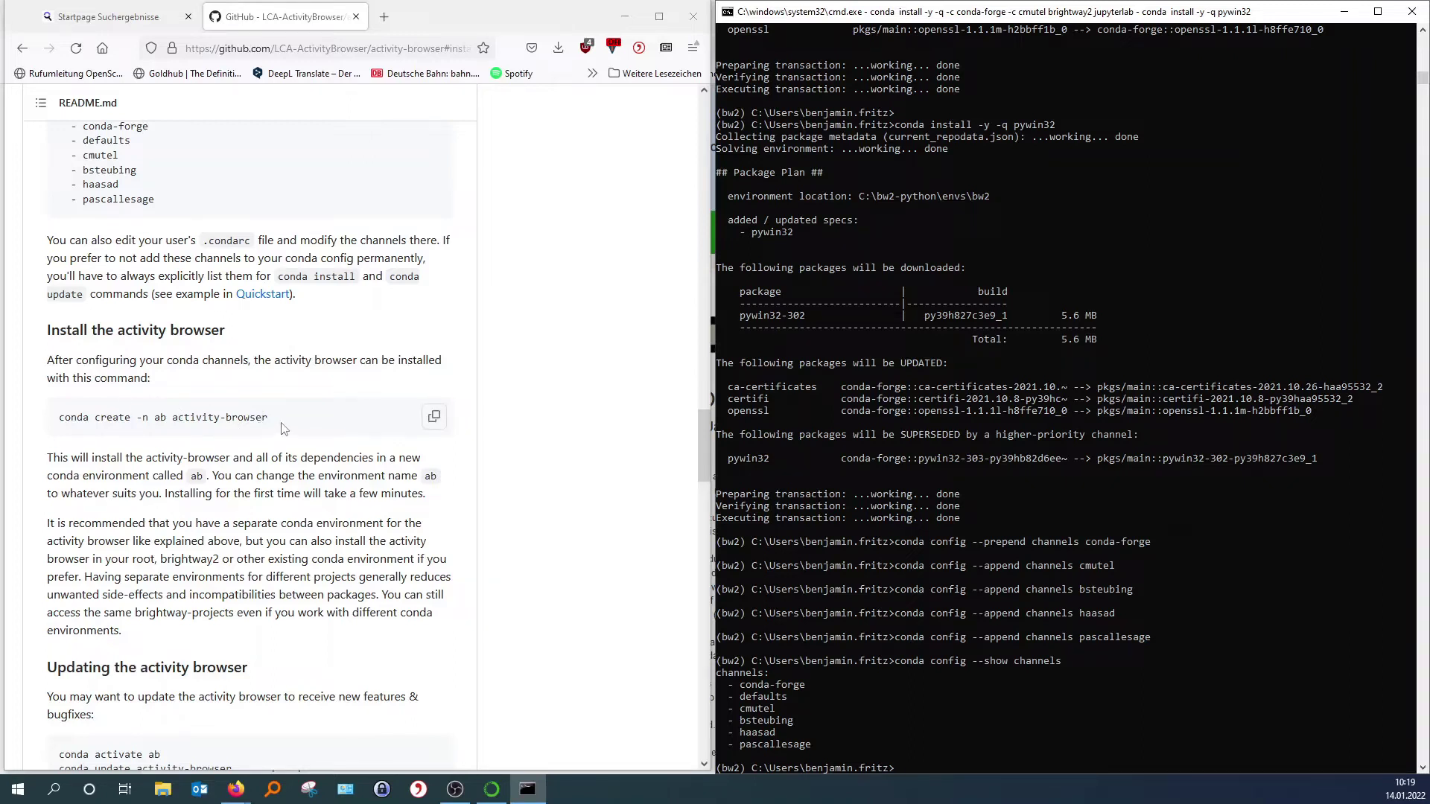
- Run 'conda create -n ab activity-browser' and confirm the package install with y
drag(286, 428, 53, 436)
key(ctrl+c)
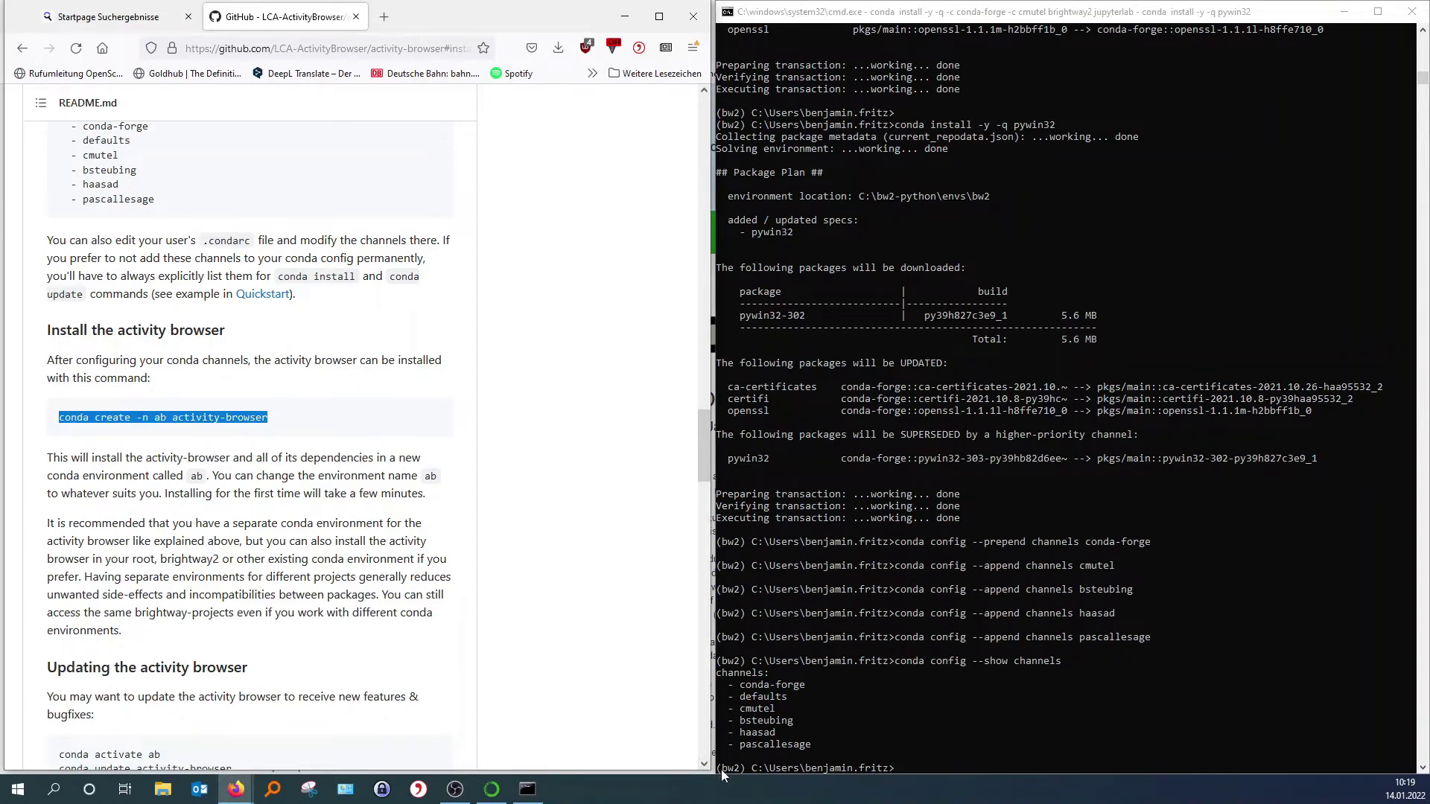
click(910, 752)
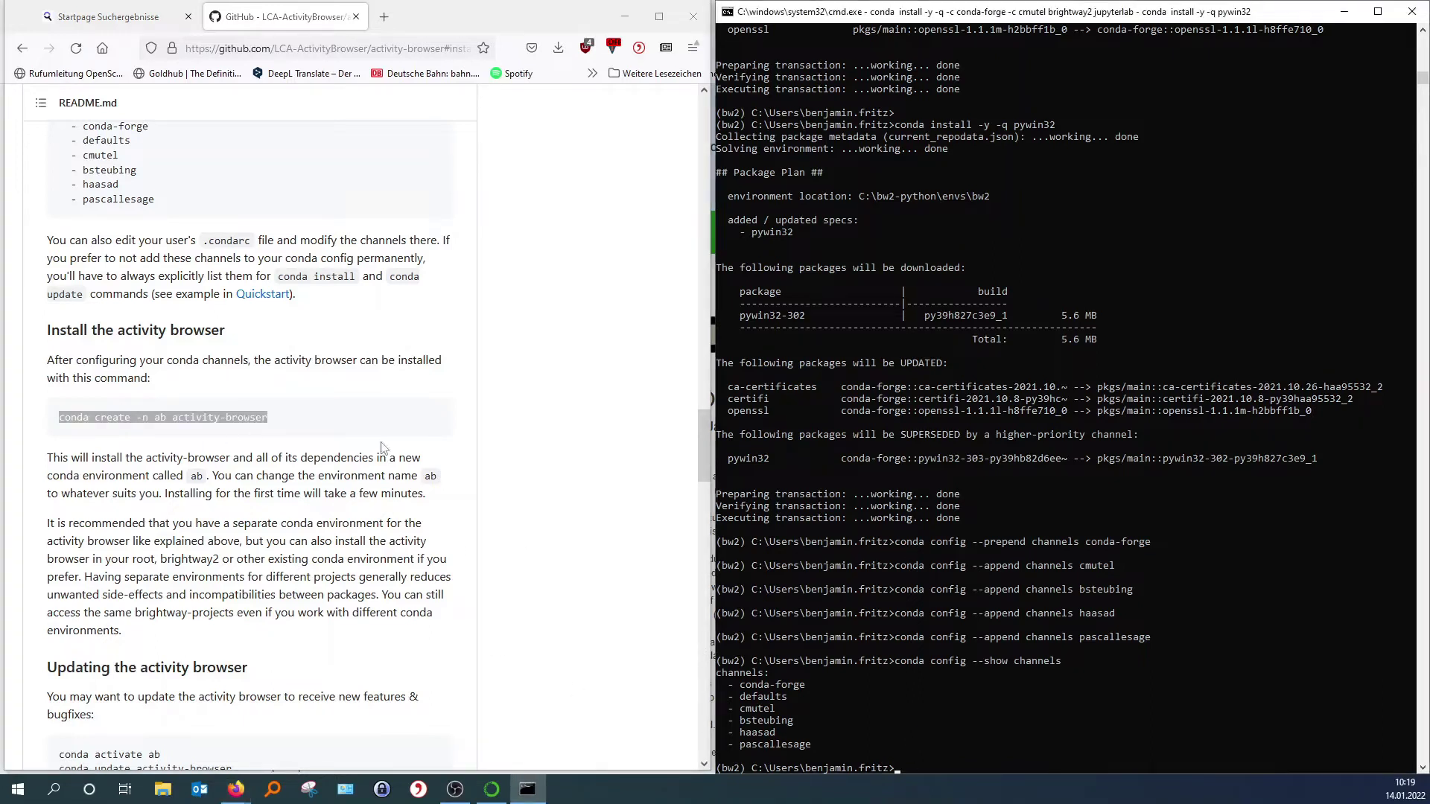
key(ctrl+v)
key(Return)
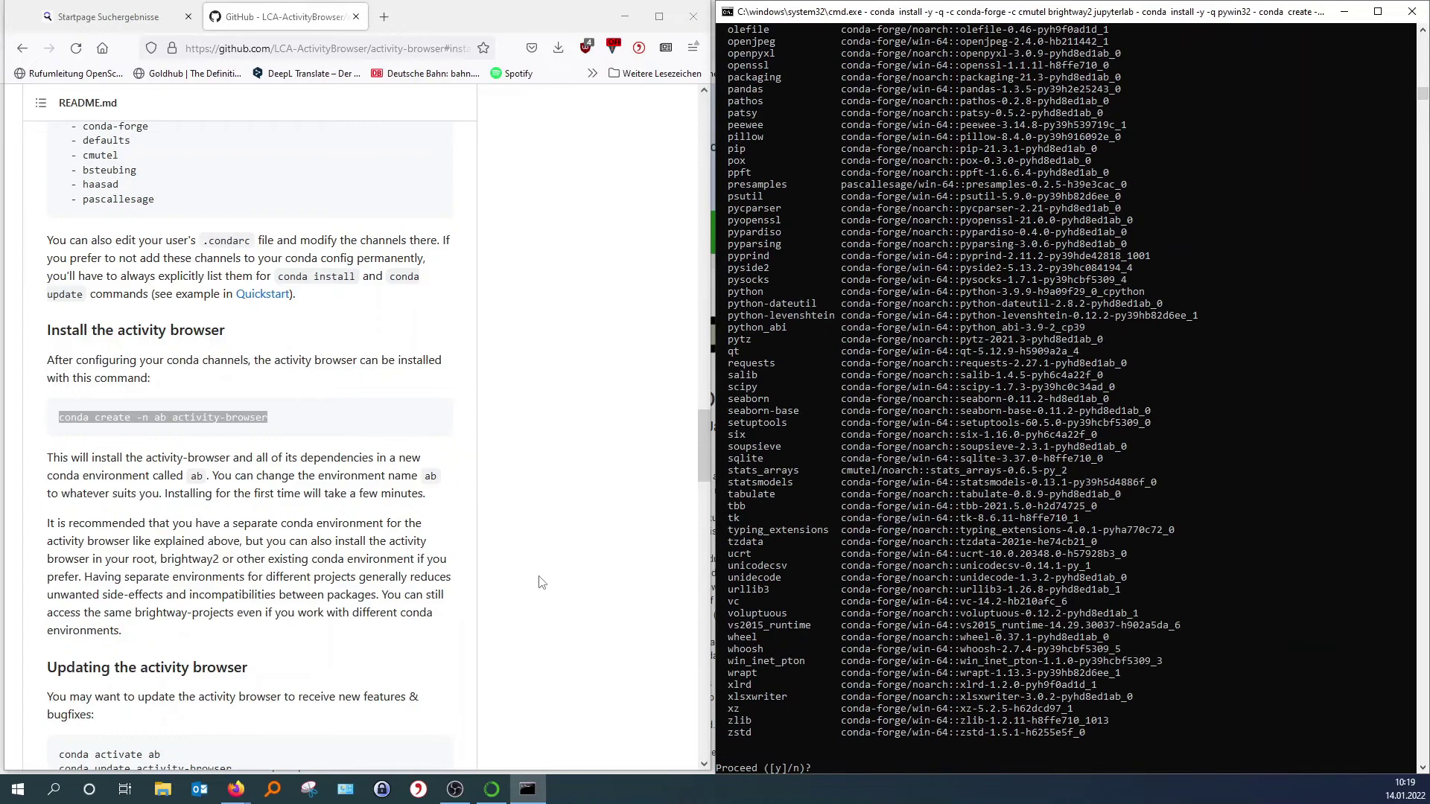
text(y)
key(Return)
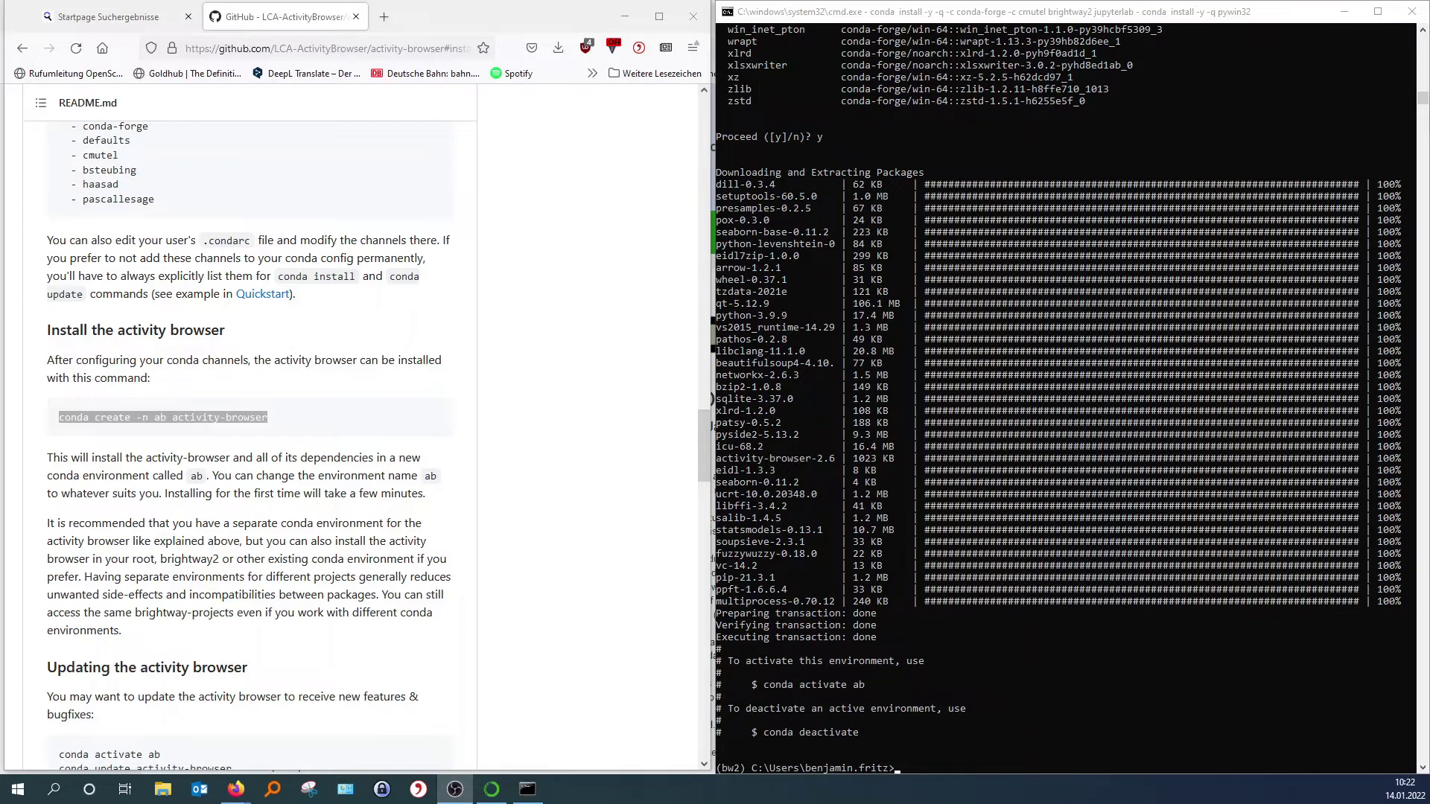
- Activate the ab environment and launch the stable Activity Browser with 'activity-browser'
click(903, 768)
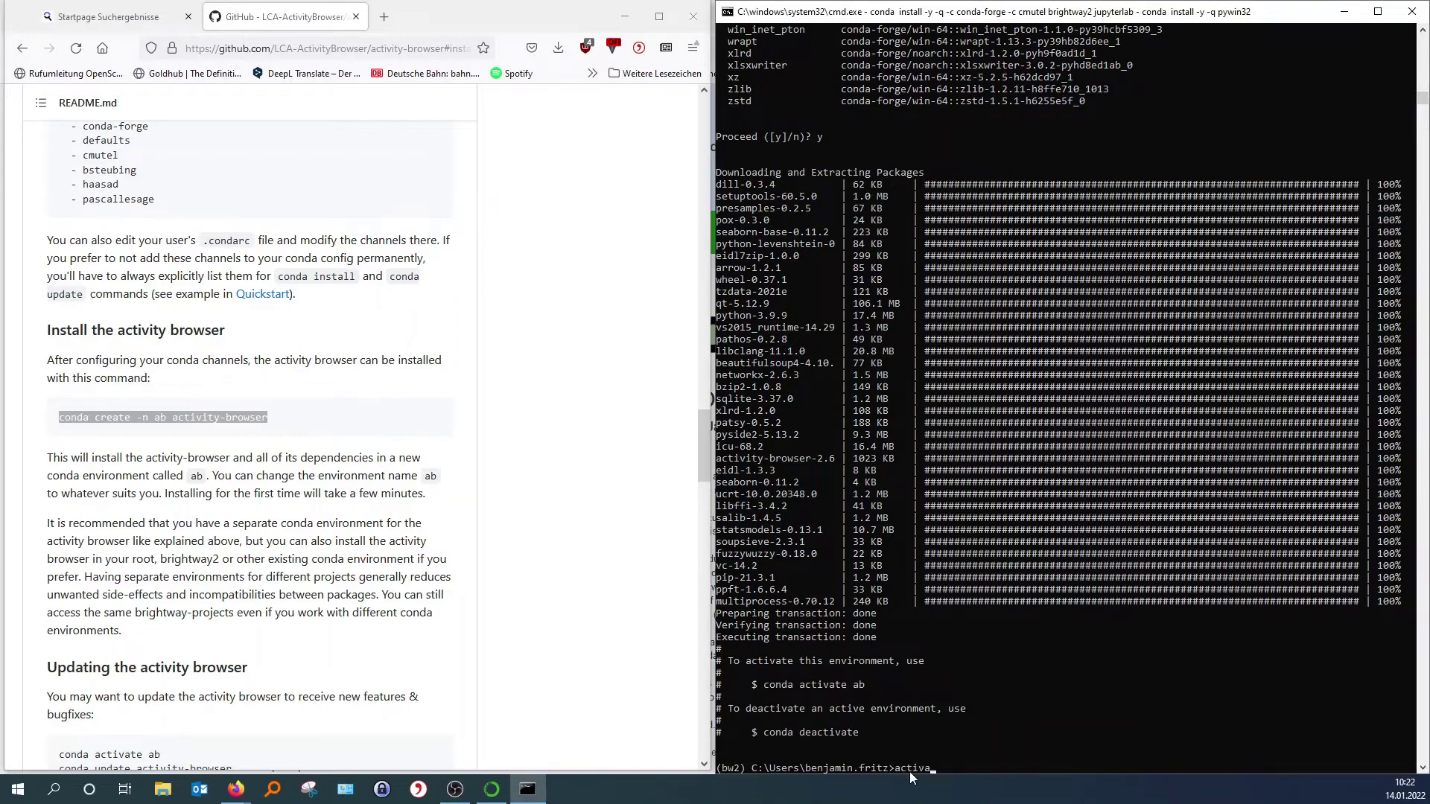
text(activate ab)
key(Return)
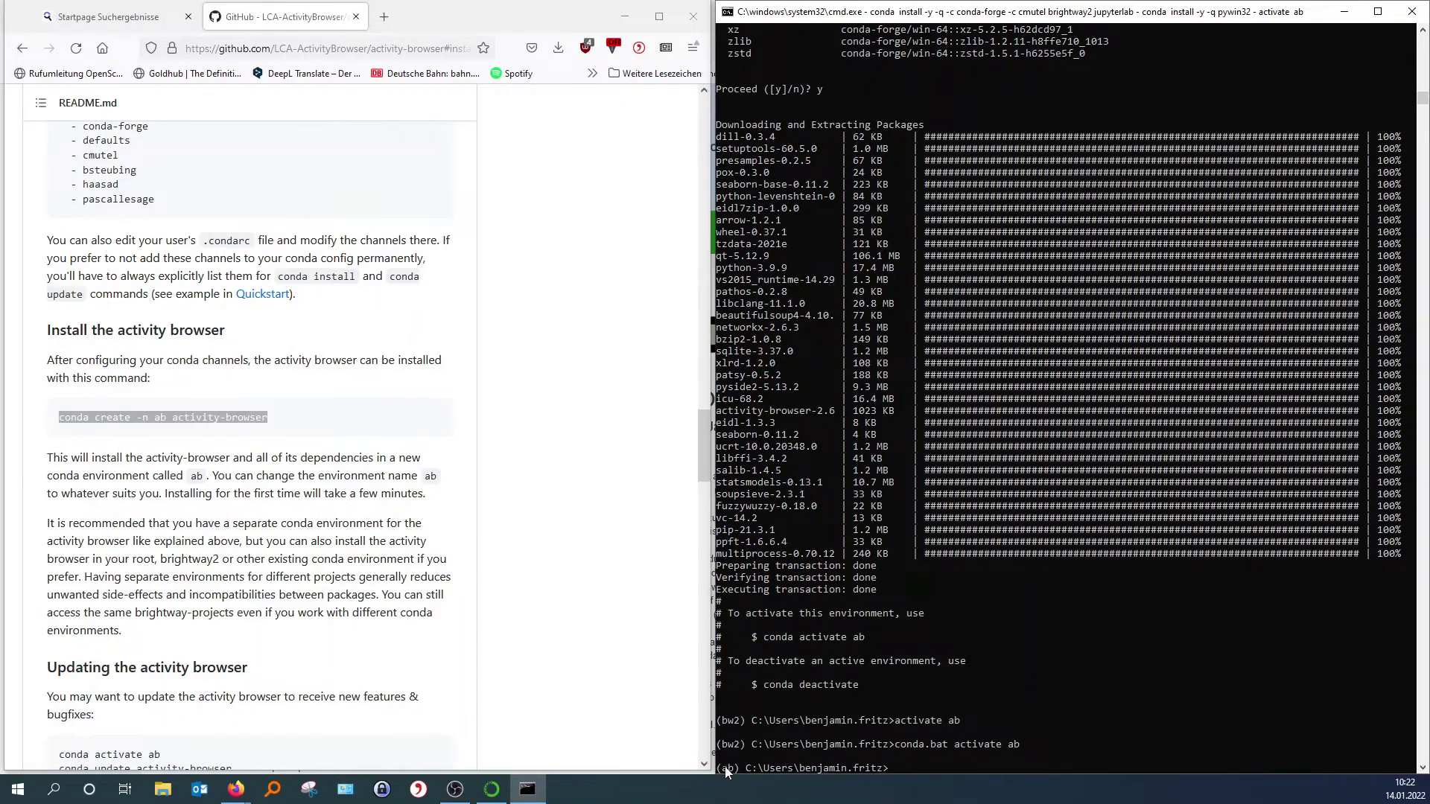
text(activity-browser)
key(Return)
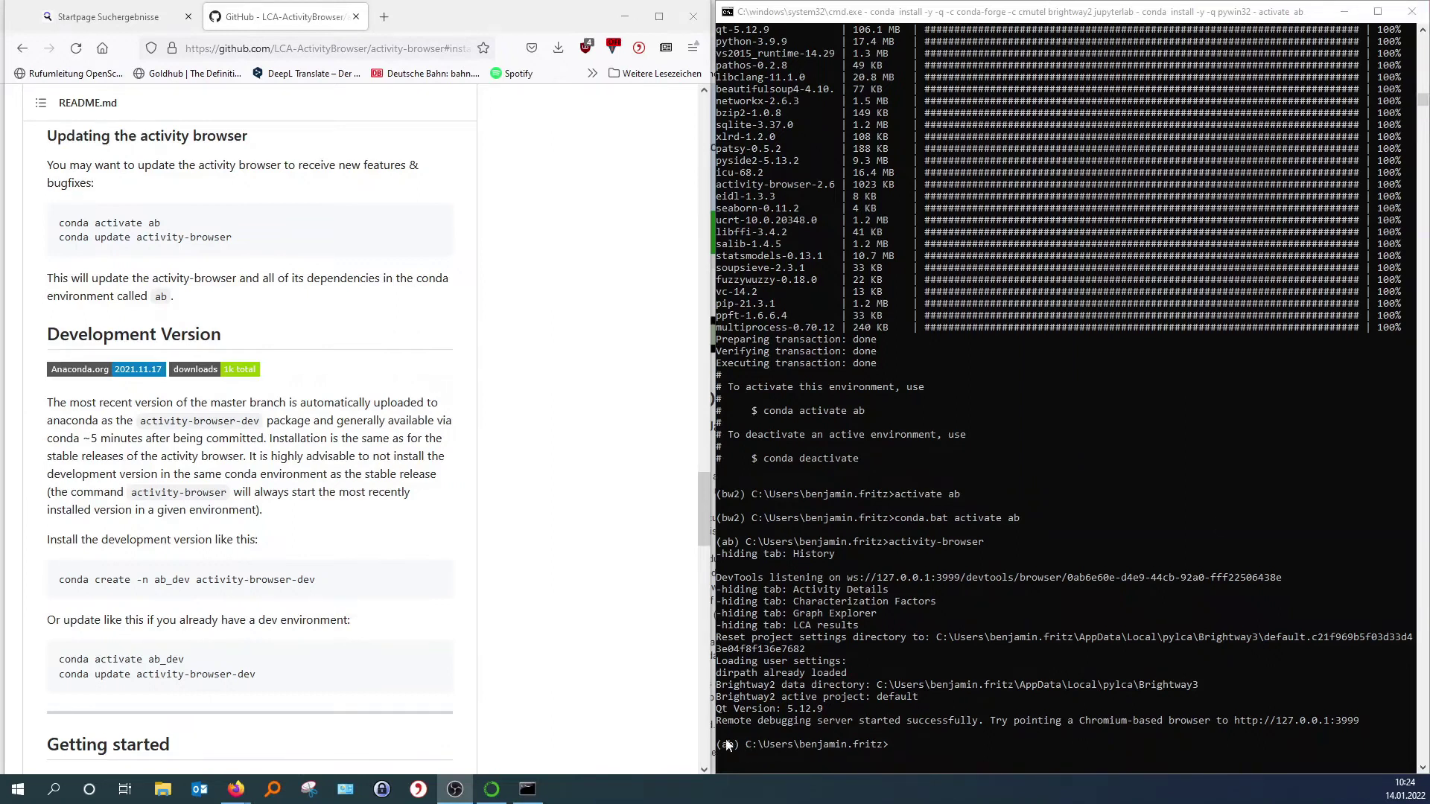
- Run 'conda create -n ab_dev activity-browser-dev' from the README and confirm with y
click(898, 745)
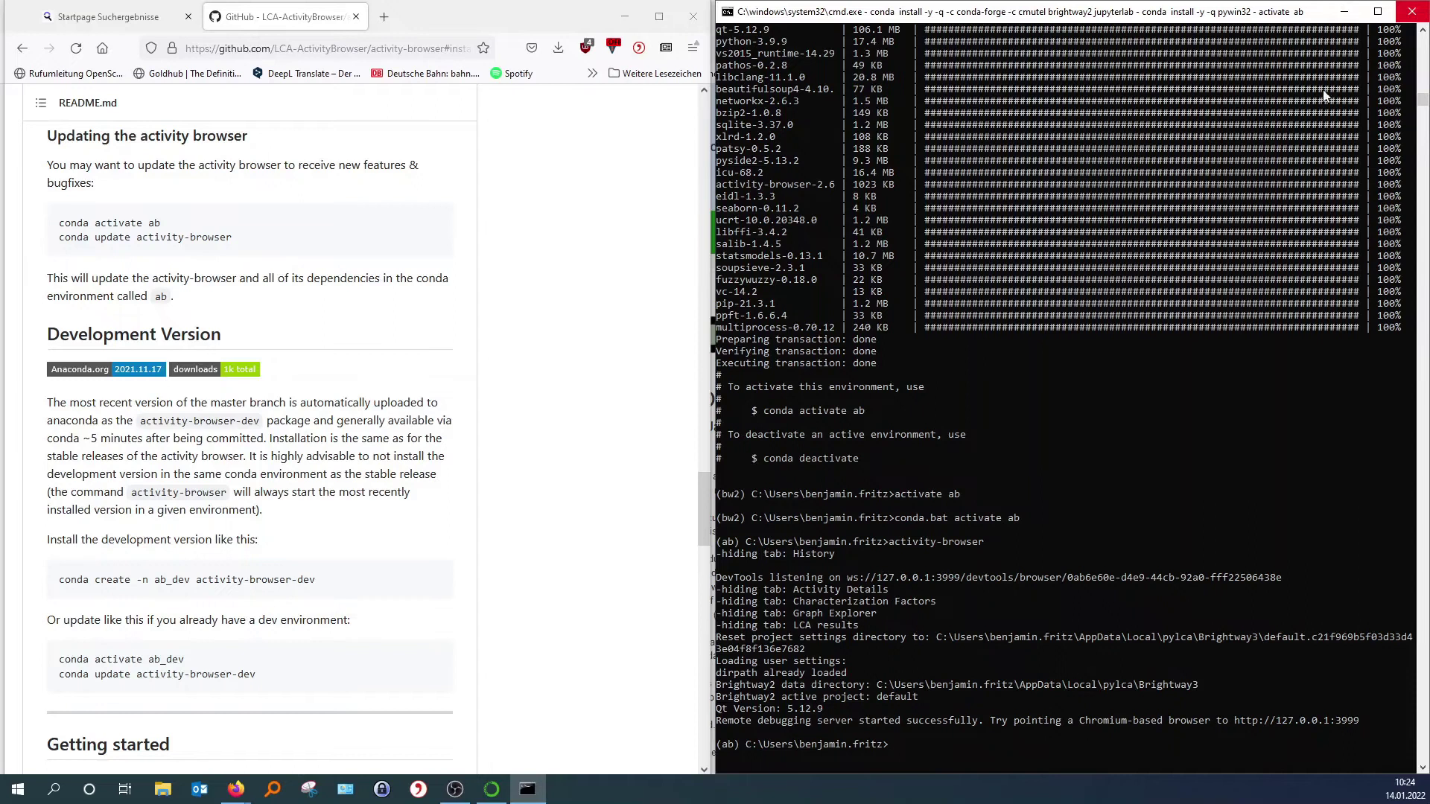
click(435, 581)
click(436, 582)
click(903, 746)
key(ctrl+v)
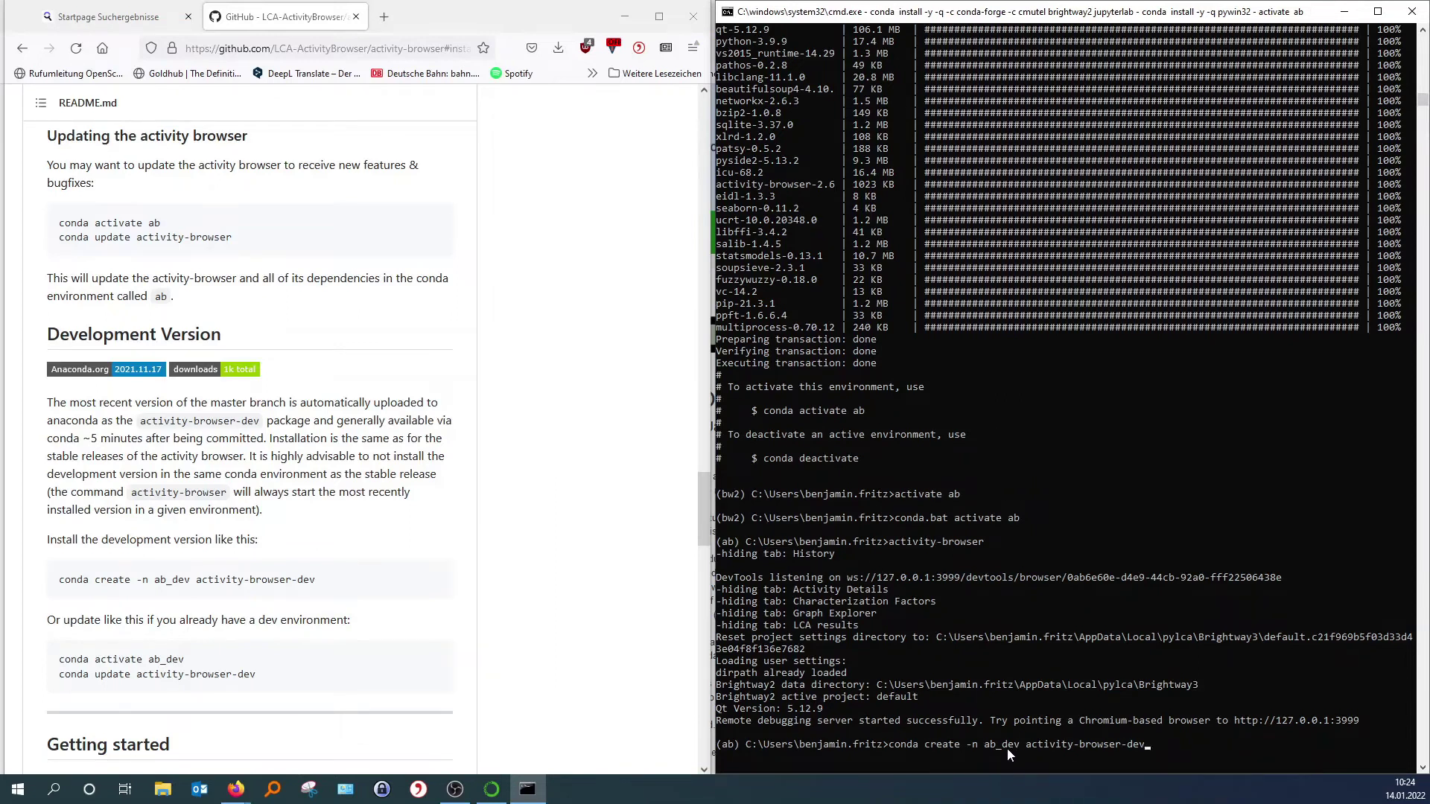
key(Return)
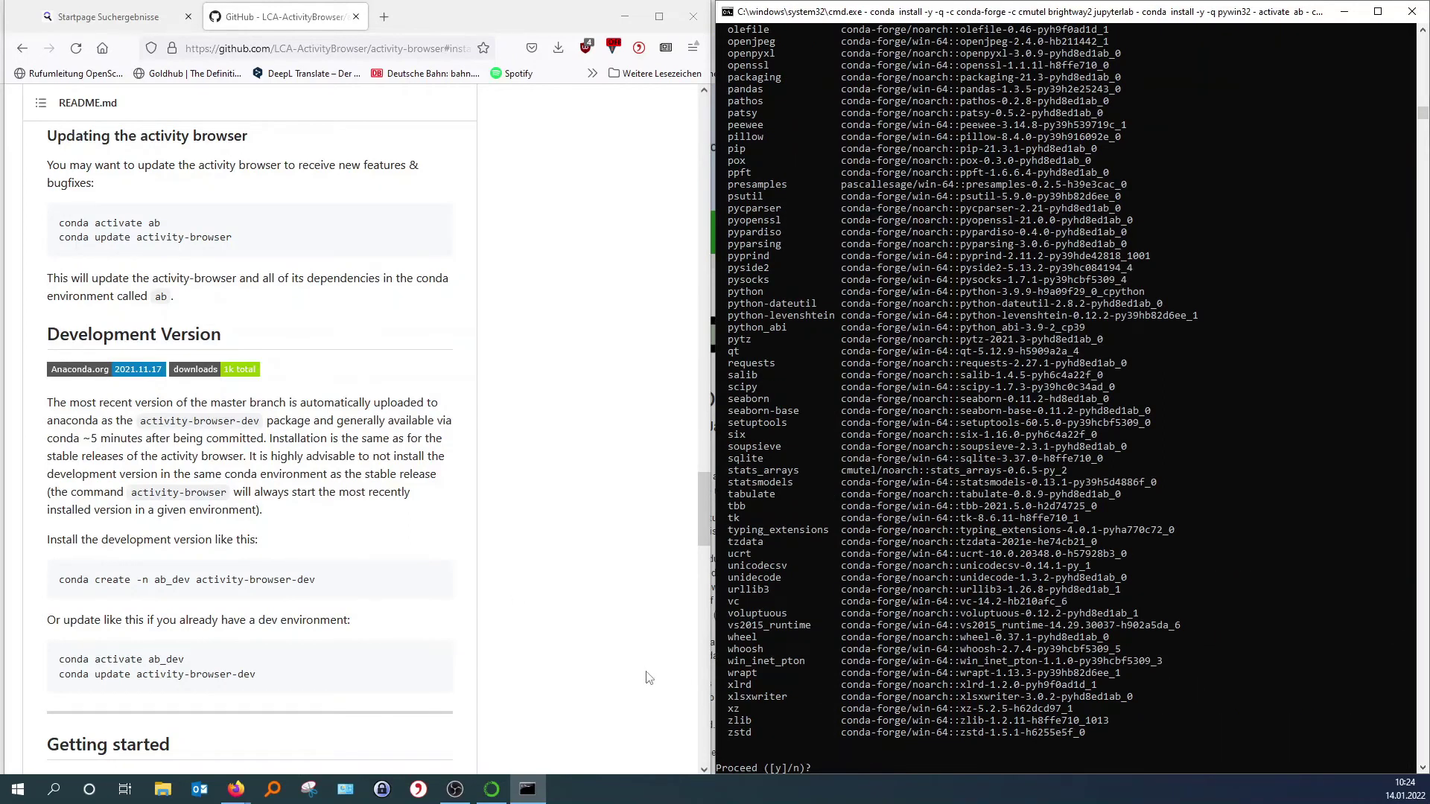
text(y)
key(Return)
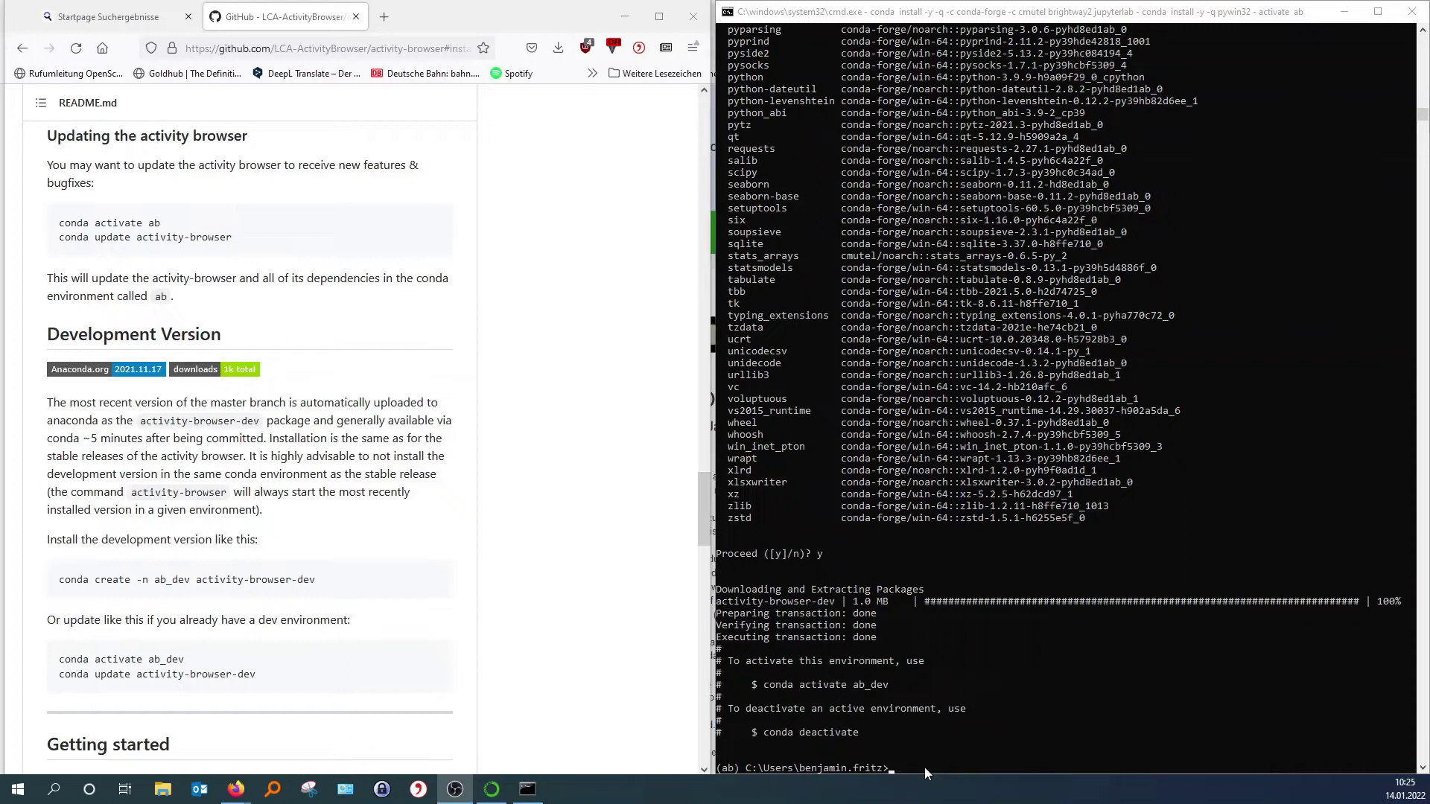
- Activate the ab_dev environment, fixing the typo, and enter 'activity-browser' to start the dev build
scroll(923, 767, up, 1)
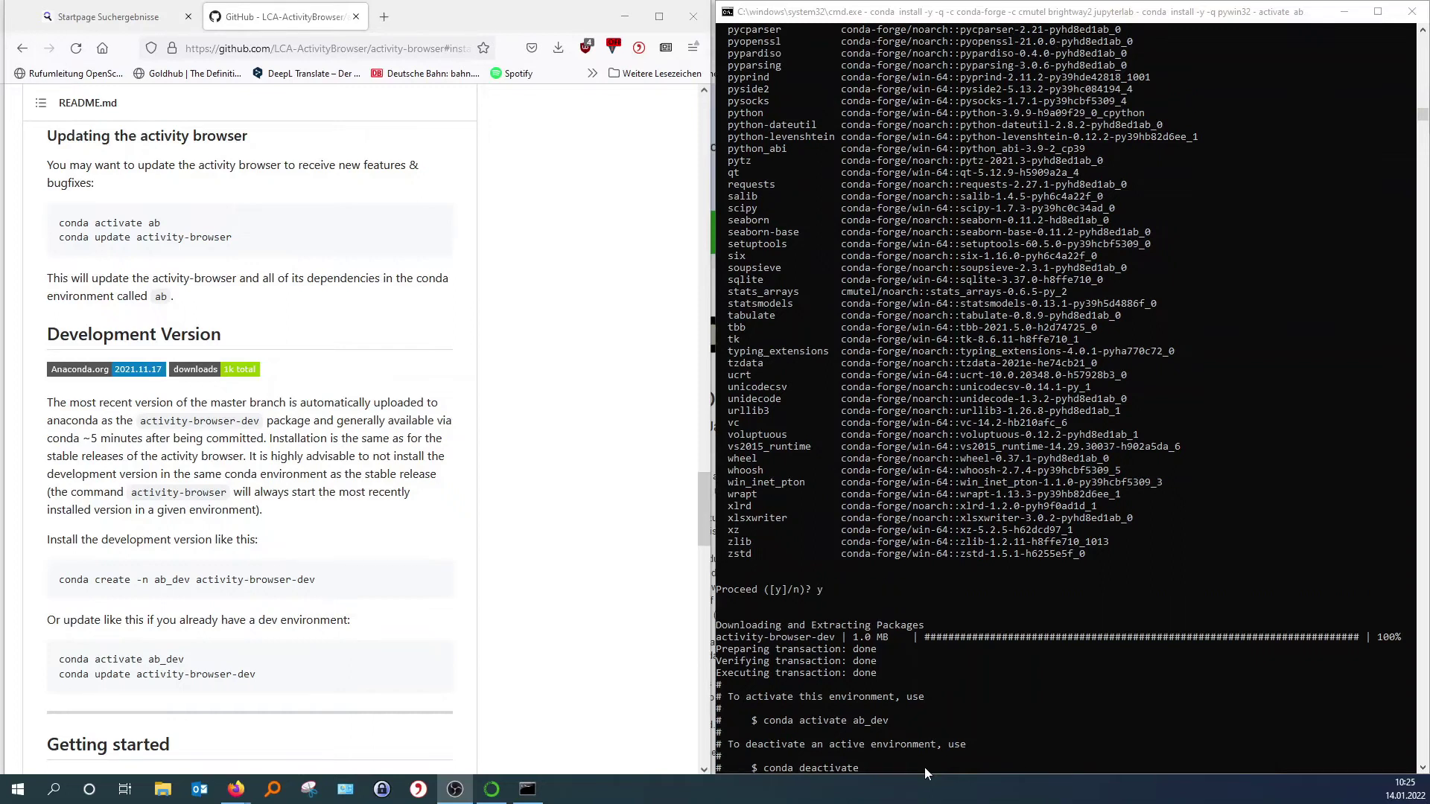
scroll(926, 754, down, 3)
click(906, 700)
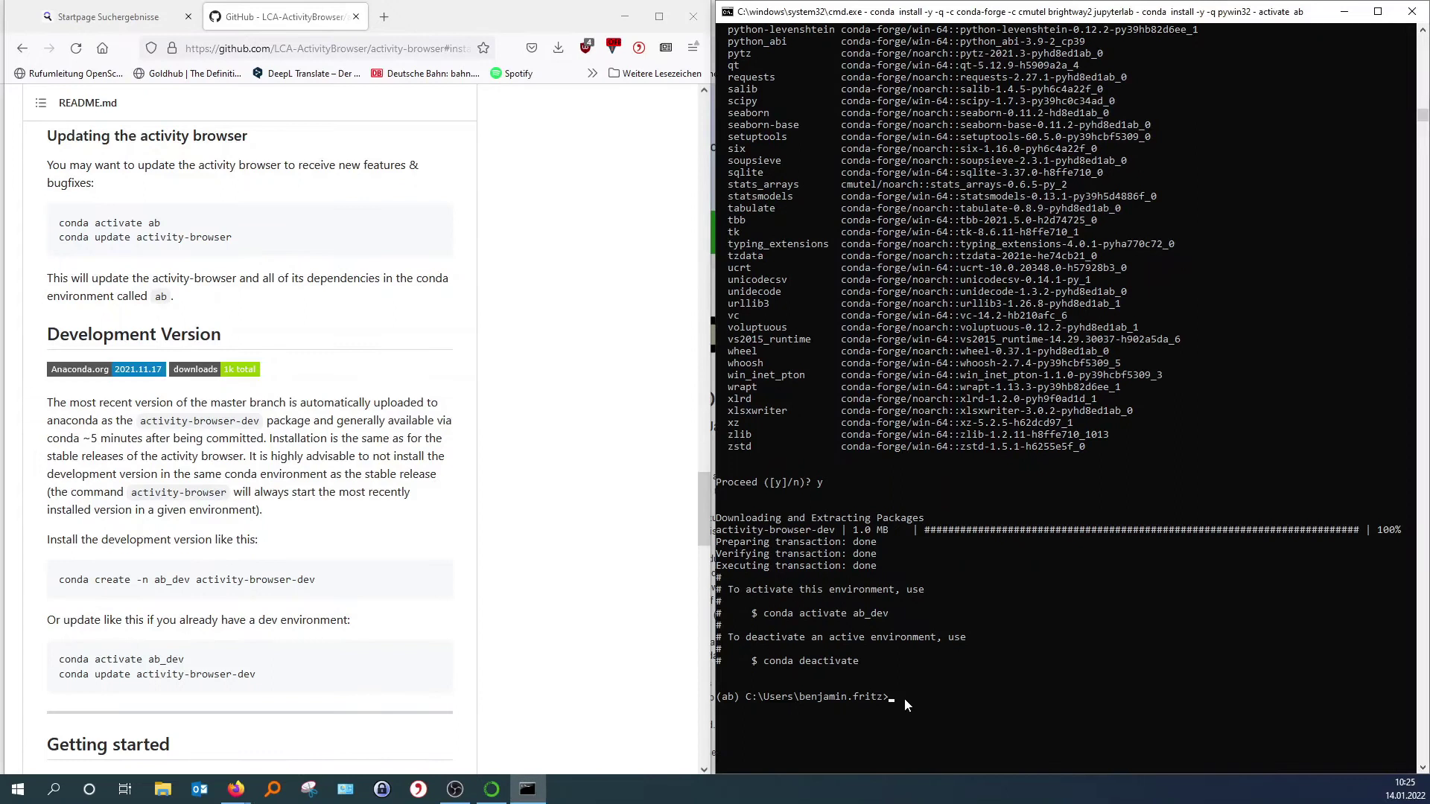
text(activate ab_)
key(BackSpace)
text(-dev)
key(BackSpace)
key(BackSpace)
key(BackSpace)
text(_dev)
key(Return)
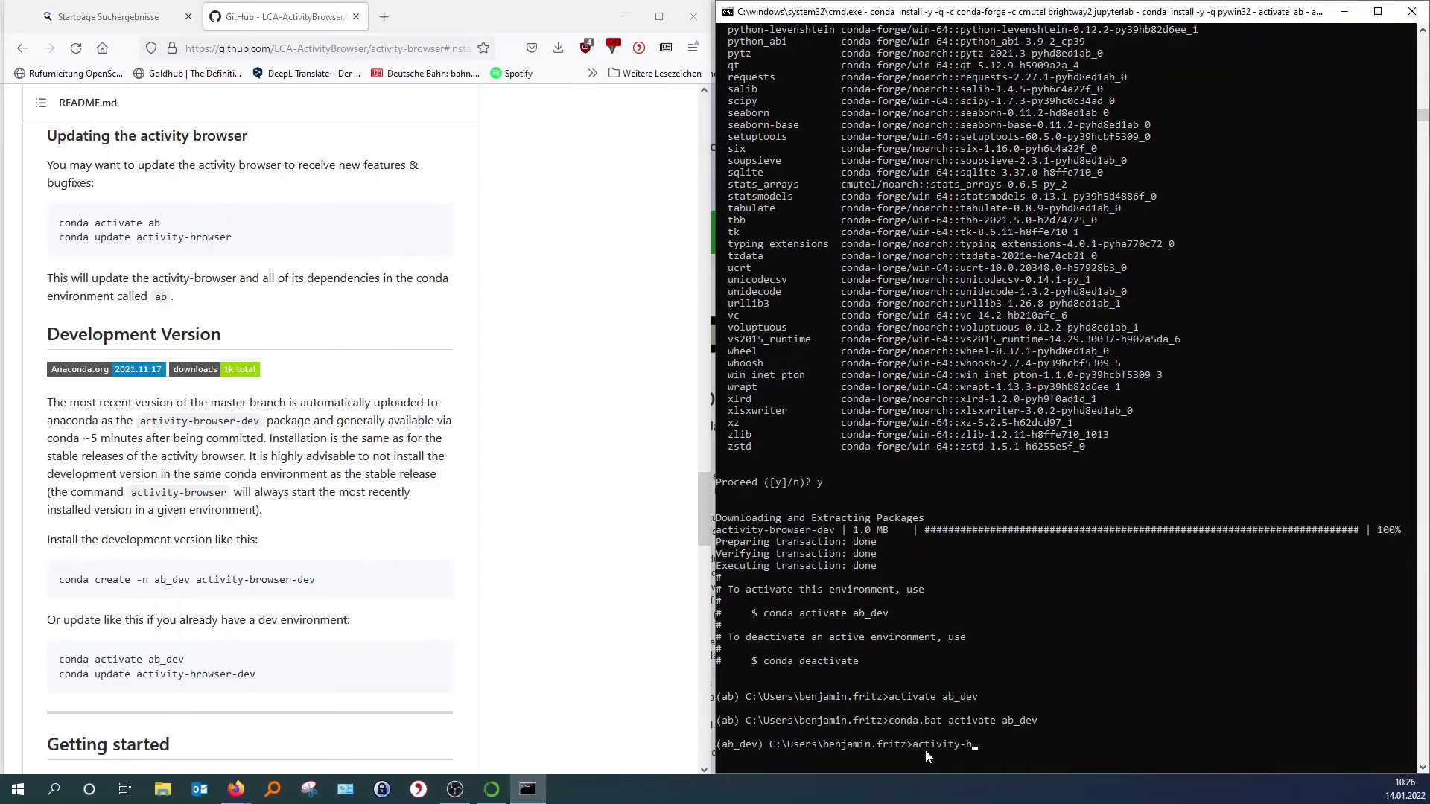
text(-browser)
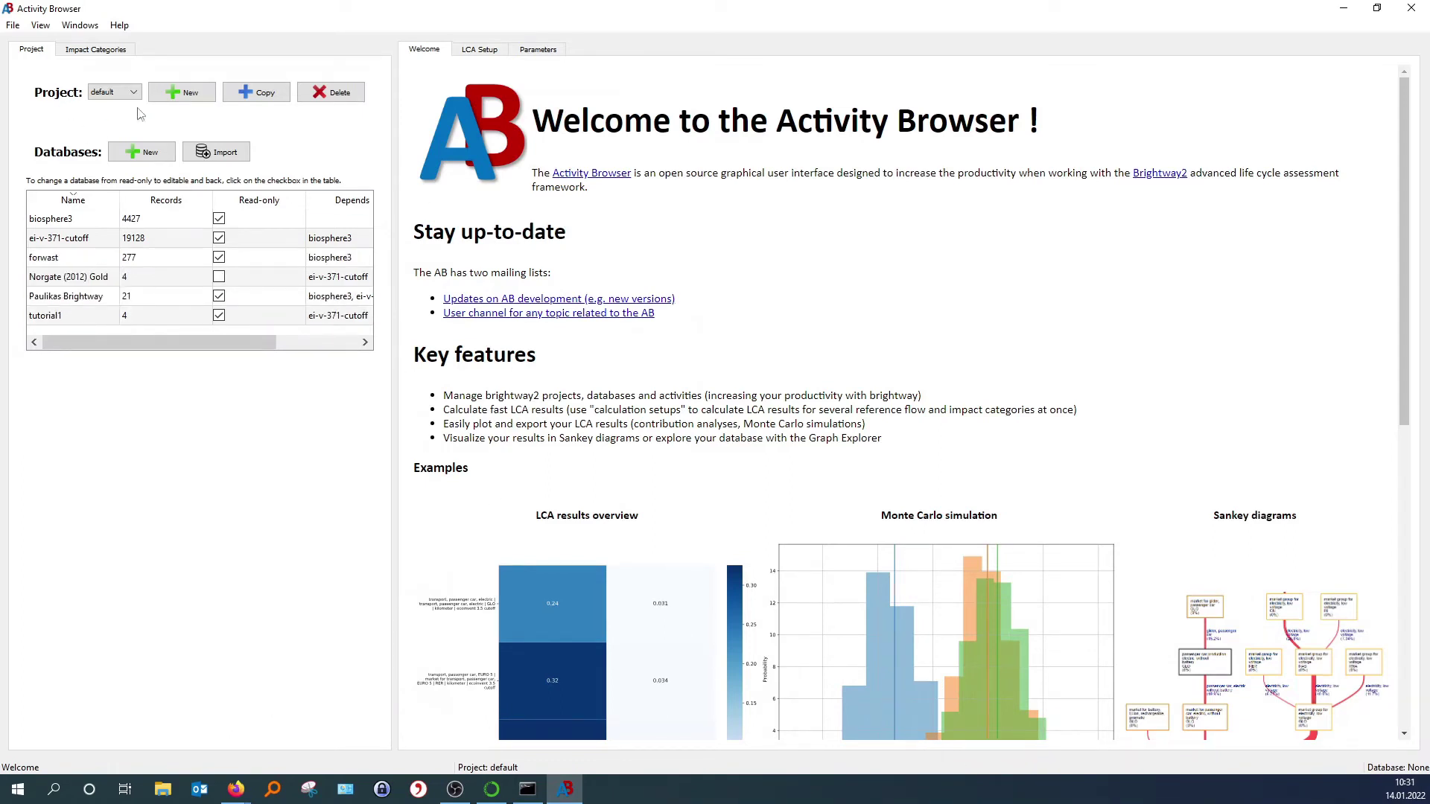
- Switch to the 'first startup' project and add the default biosphere flows and impact categories
click(132, 92)
click(125, 113)
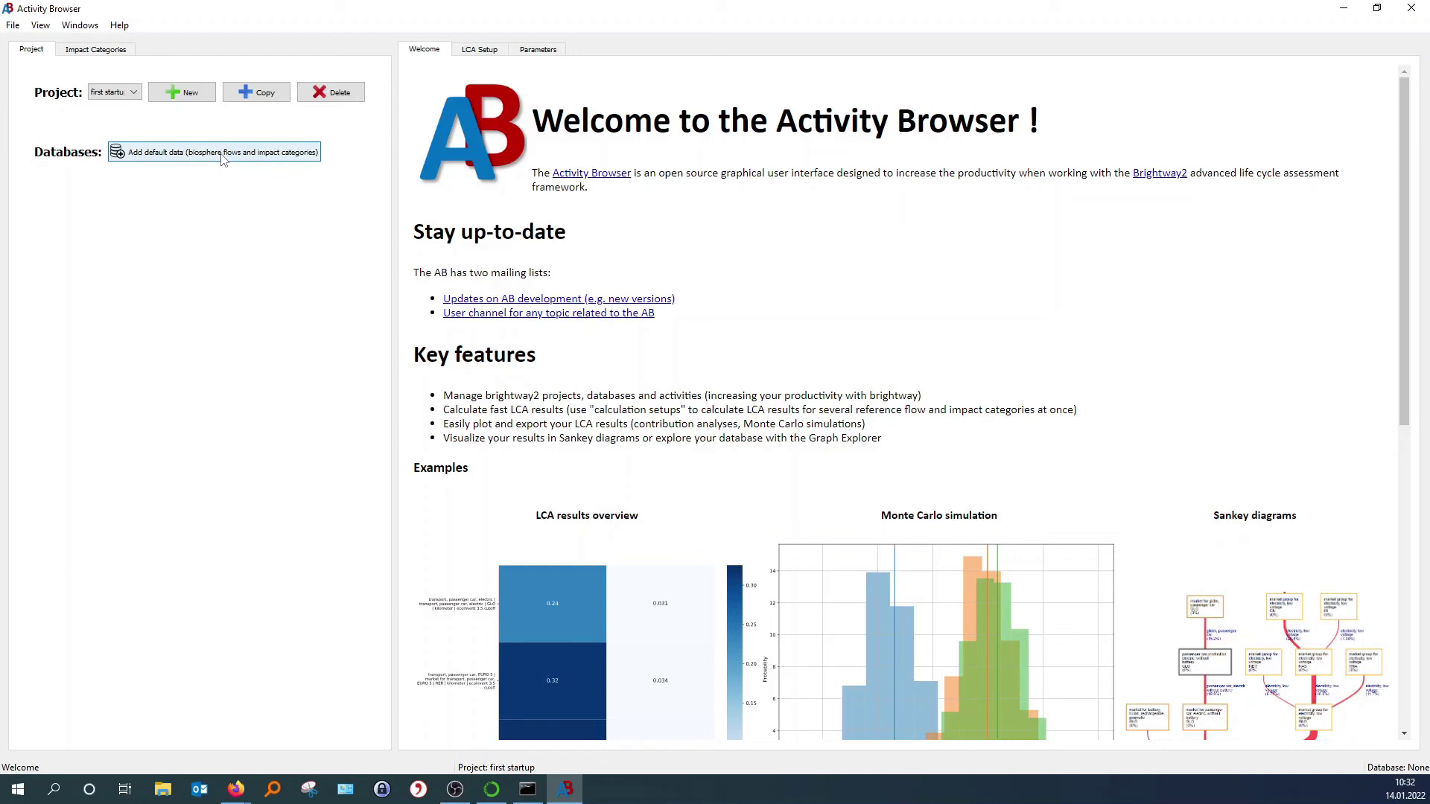
click(223, 159)
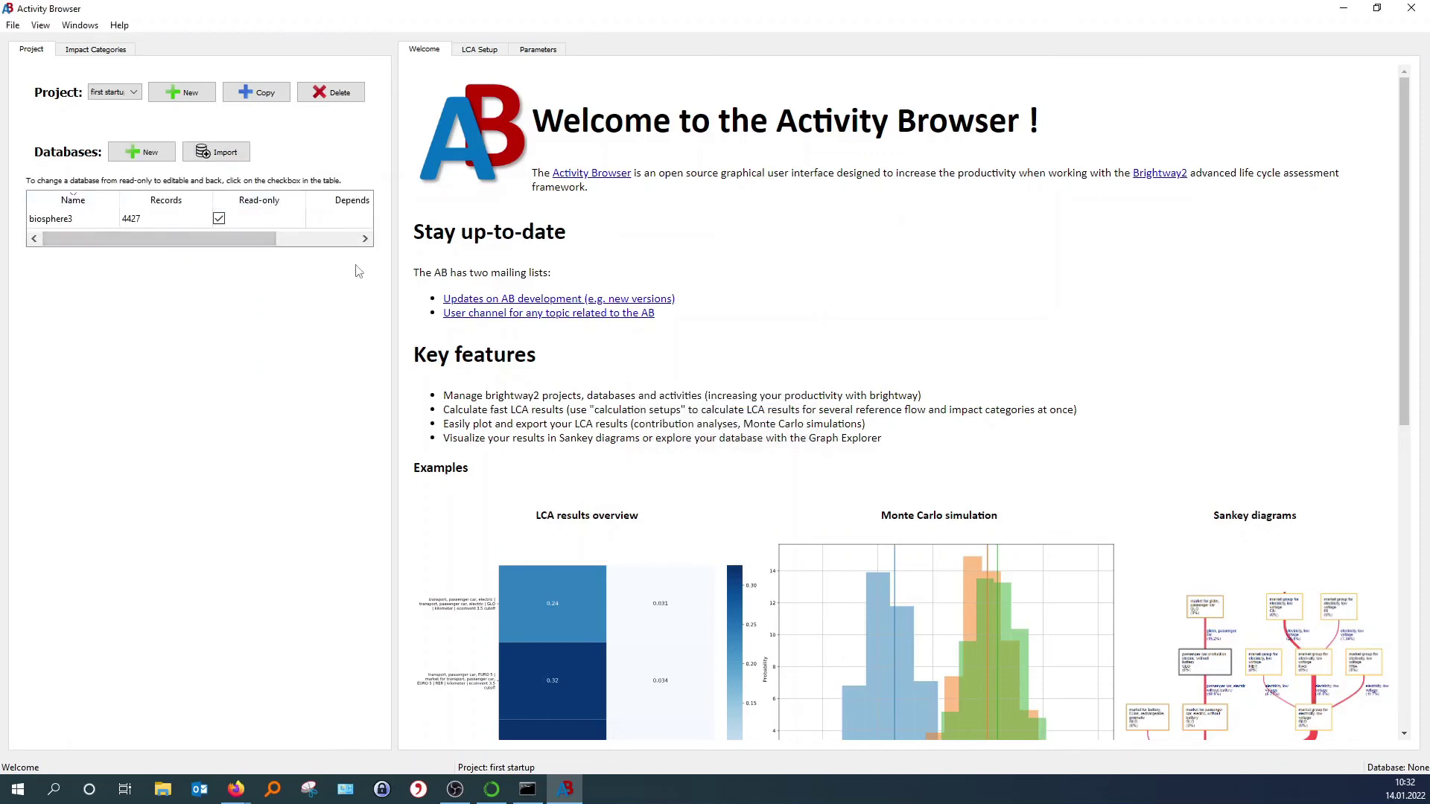
- Start a remote-data database import, backing out of the ecoinvent login page
click(225, 154)
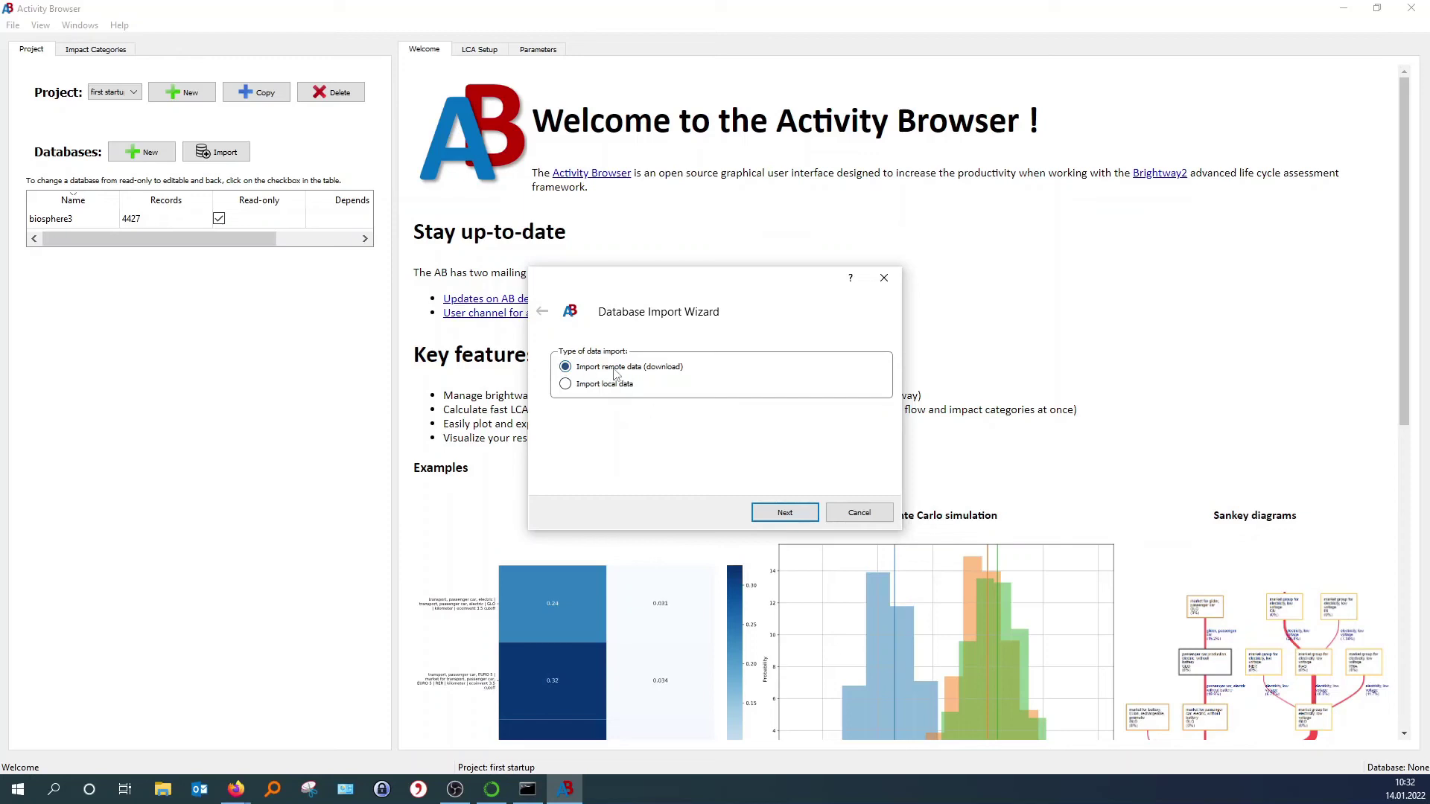
click(786, 514)
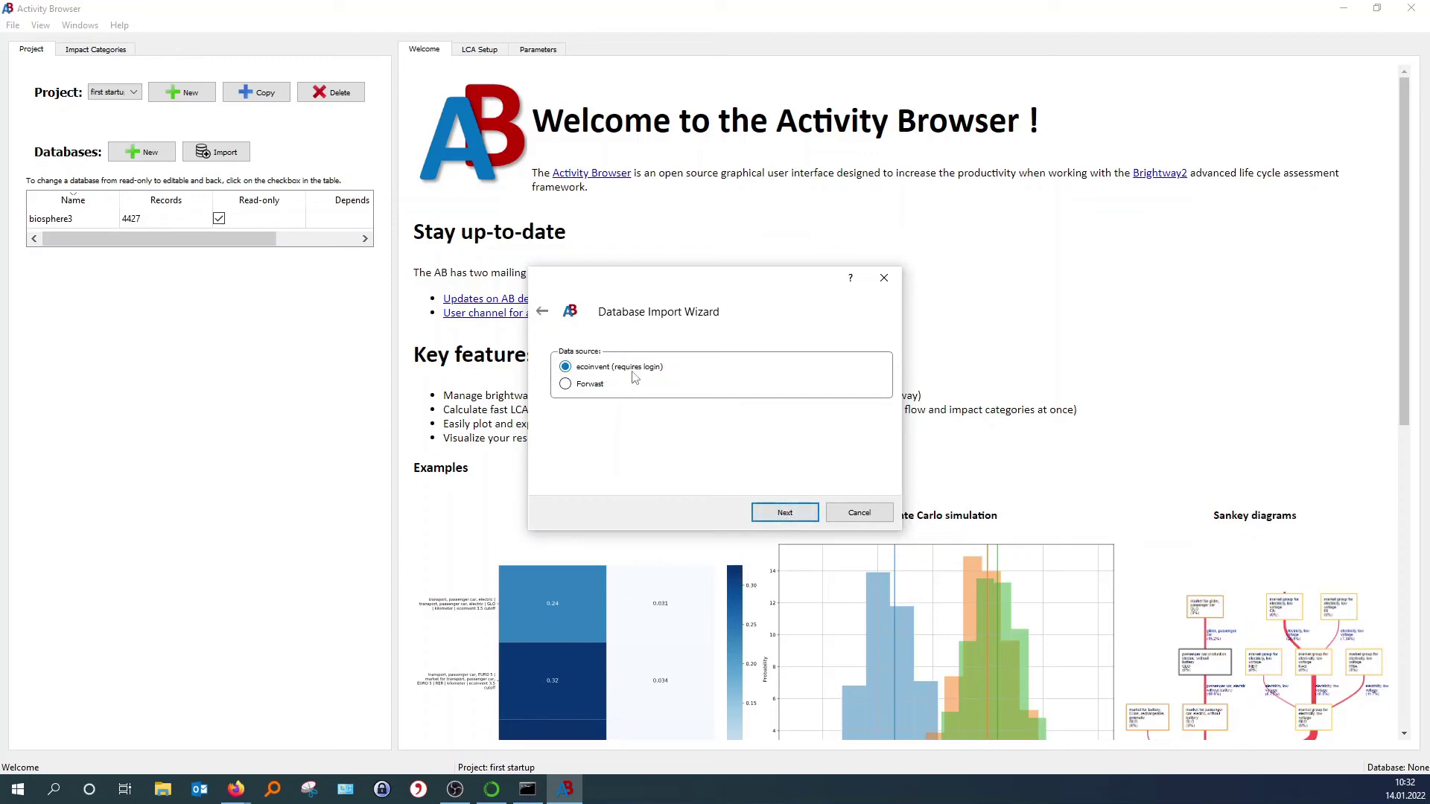
click(790, 513)
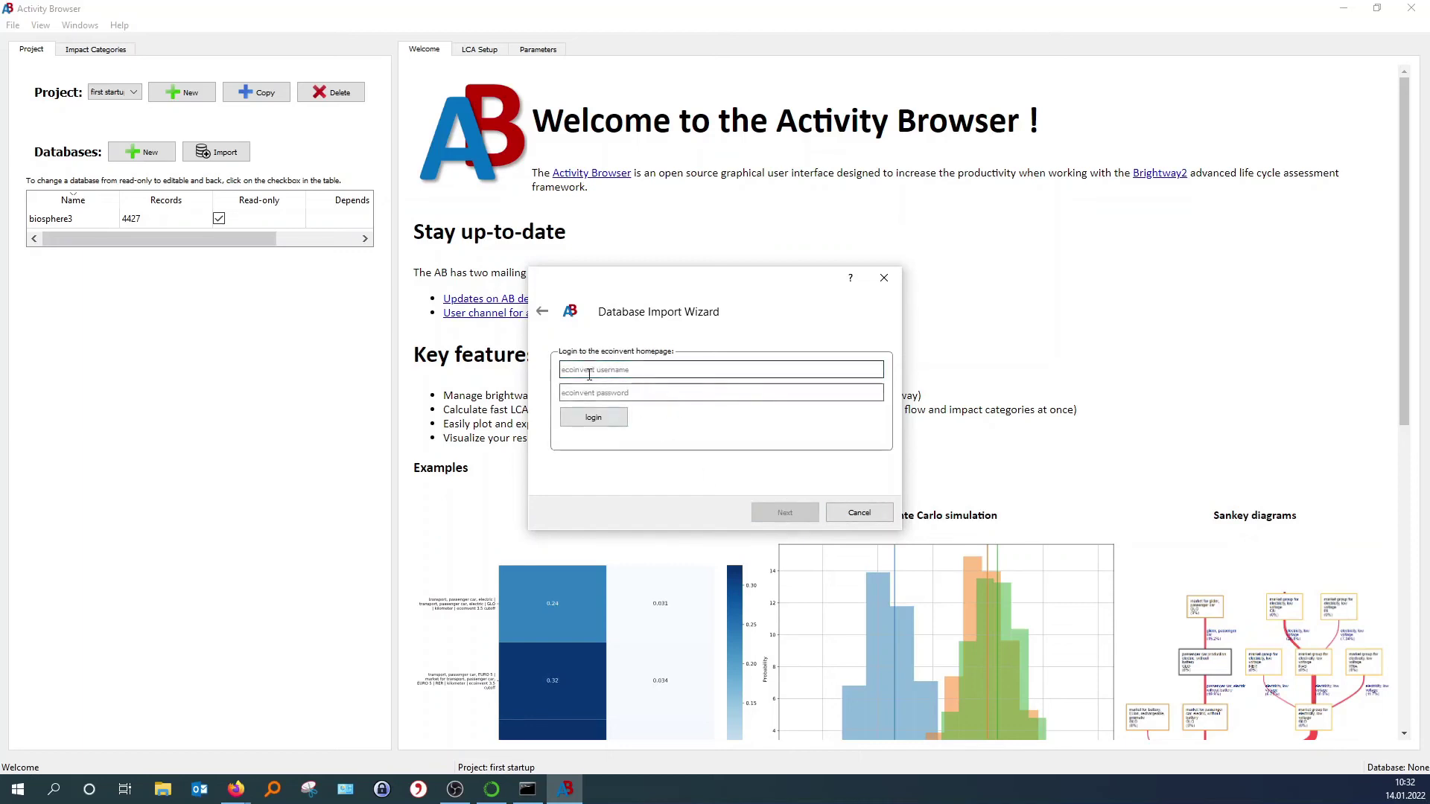
click(710, 369)
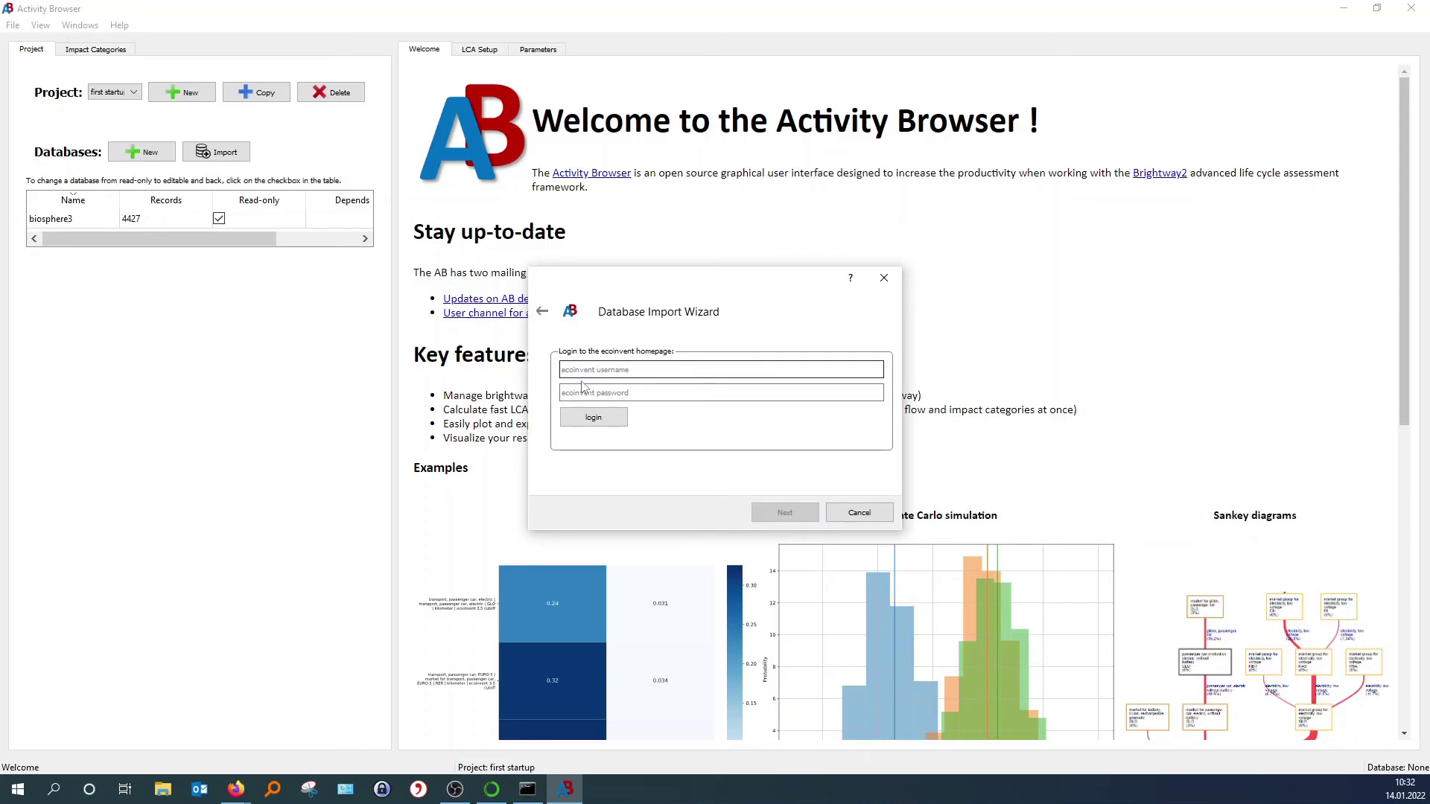
click(543, 314)
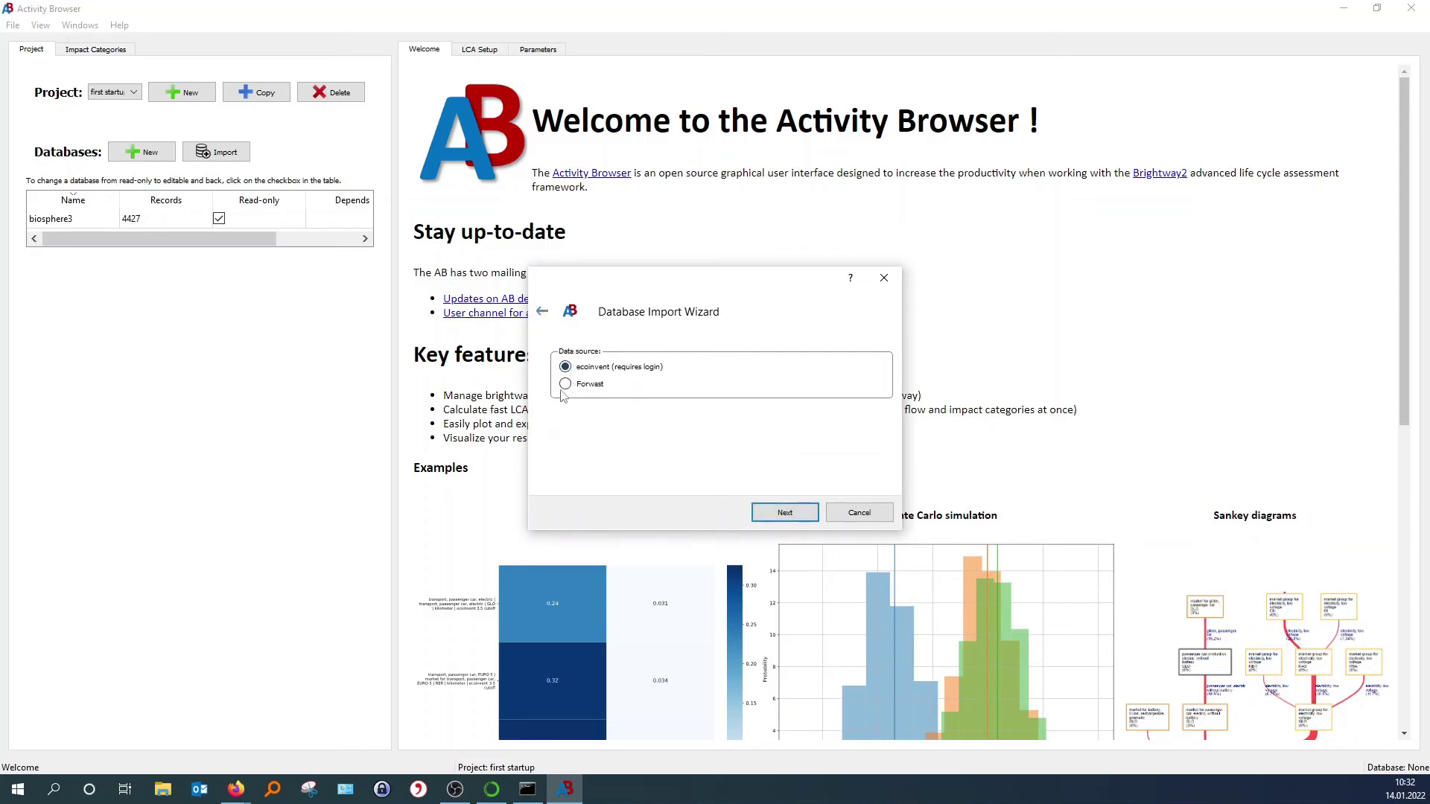
- Pick Forwast as the source and keep the database name Forwast
click(565, 384)
click(784, 514)
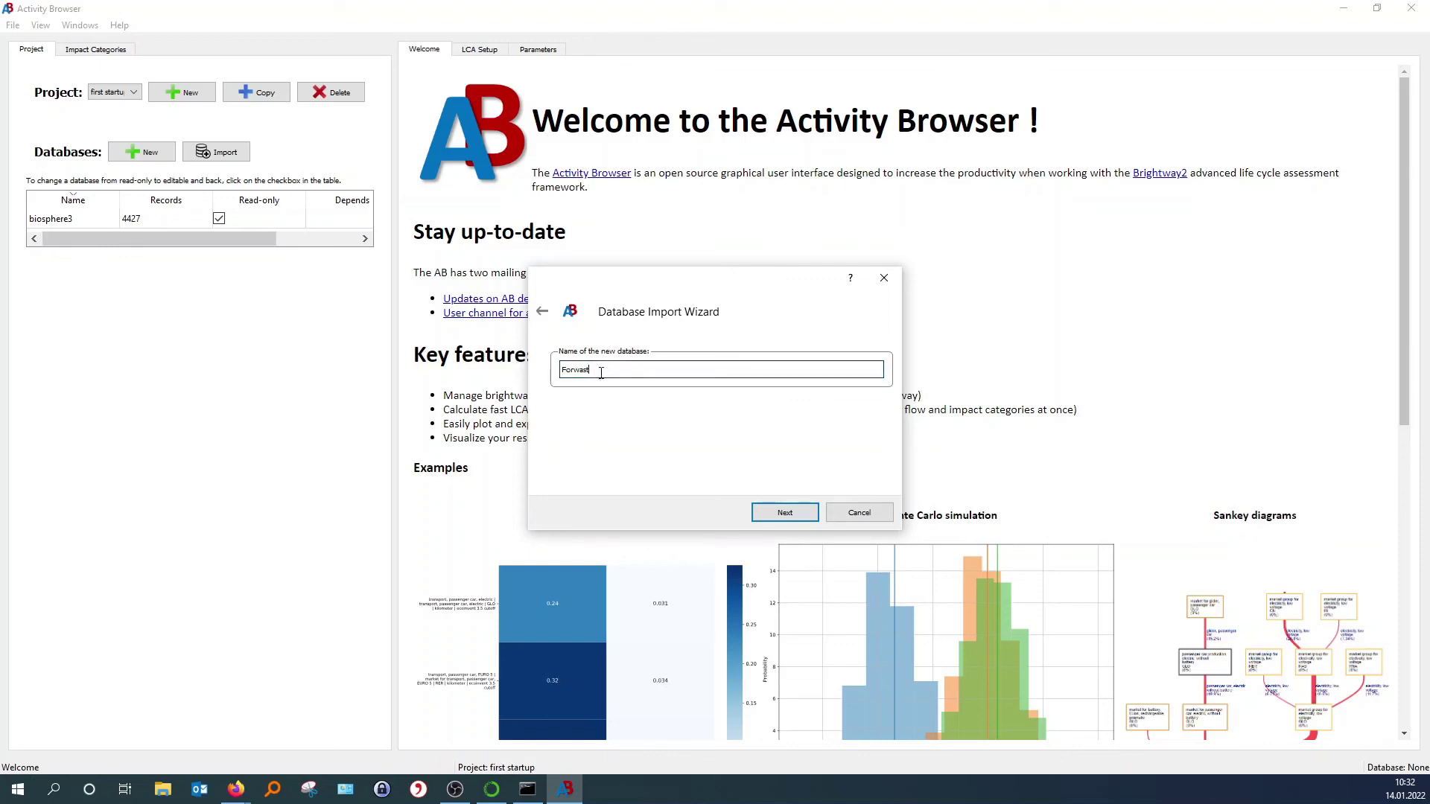
click(782, 515)
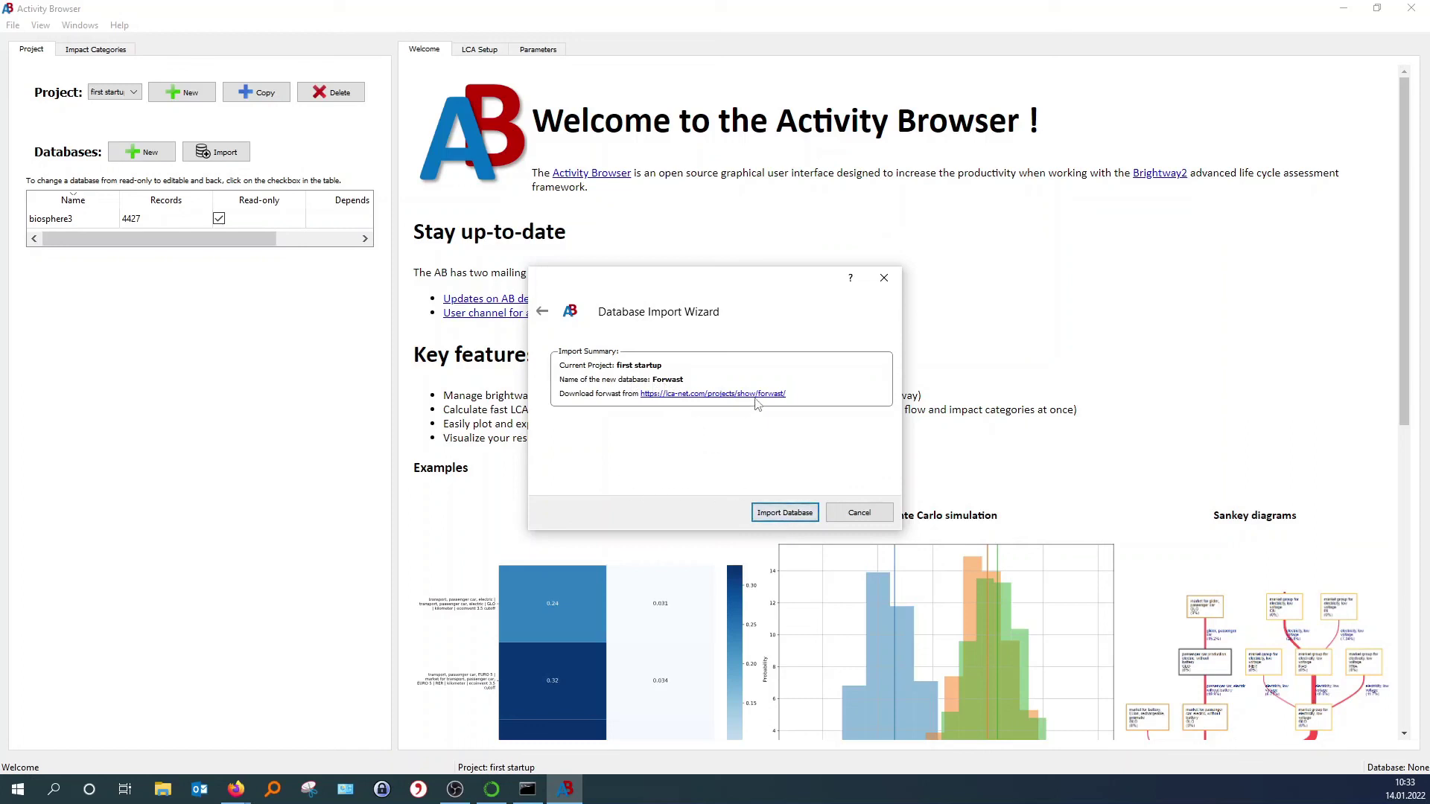
- Import the 277-record forwast database, list its activities, and enlarge the Databases table
click(790, 513)
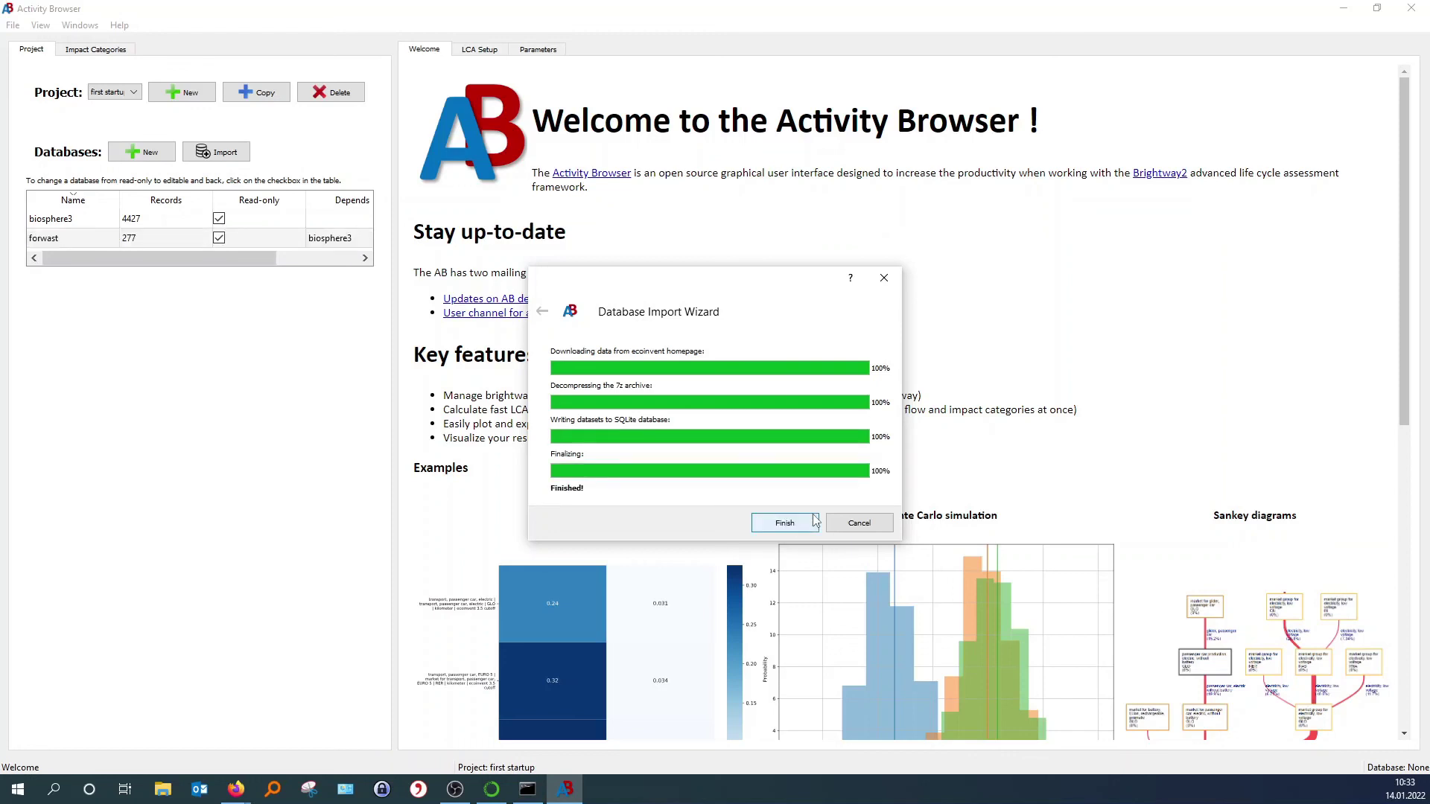
click(809, 523)
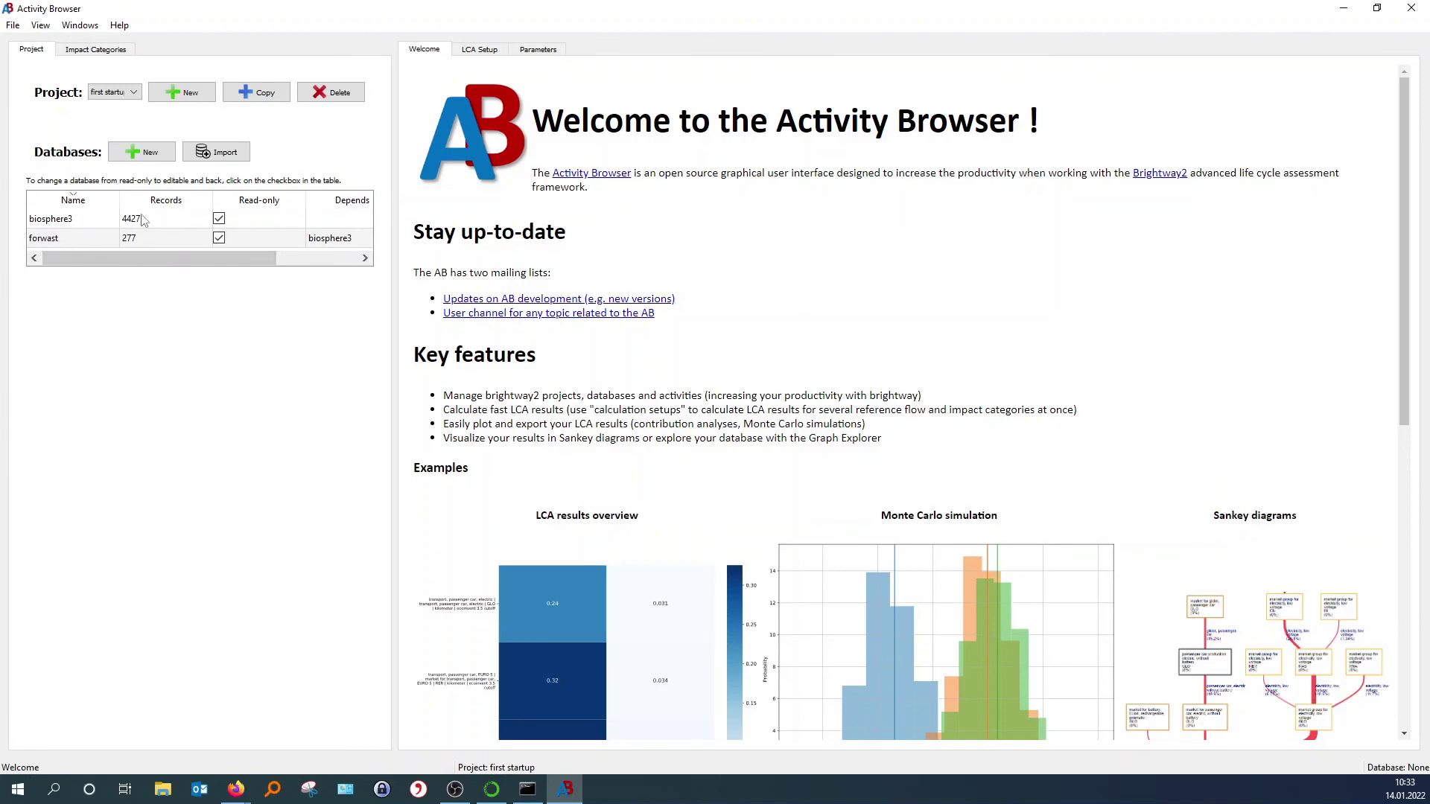
double_click(65, 238)
scroll(88, 373, down, 20)
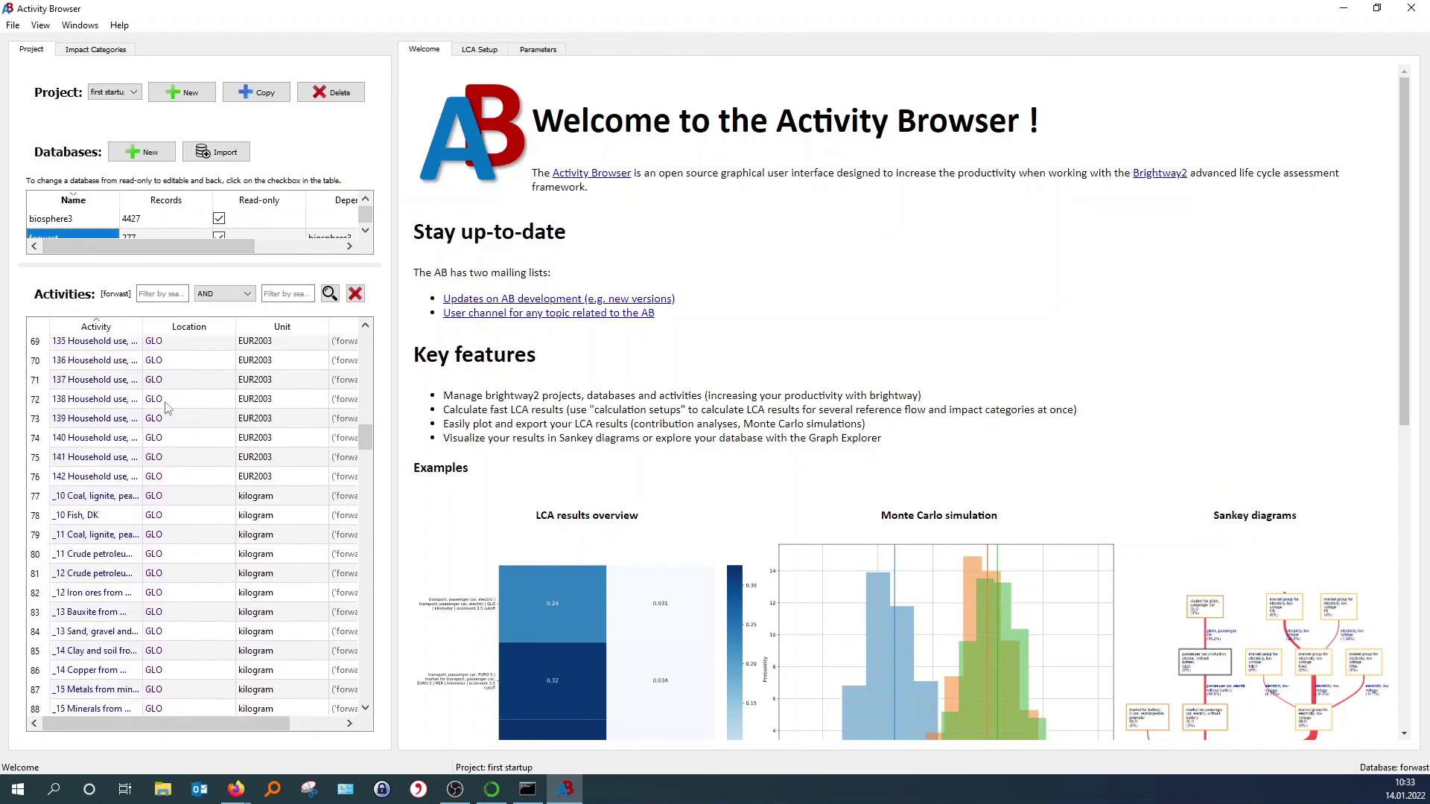
scroll(360, 549, up, 20)
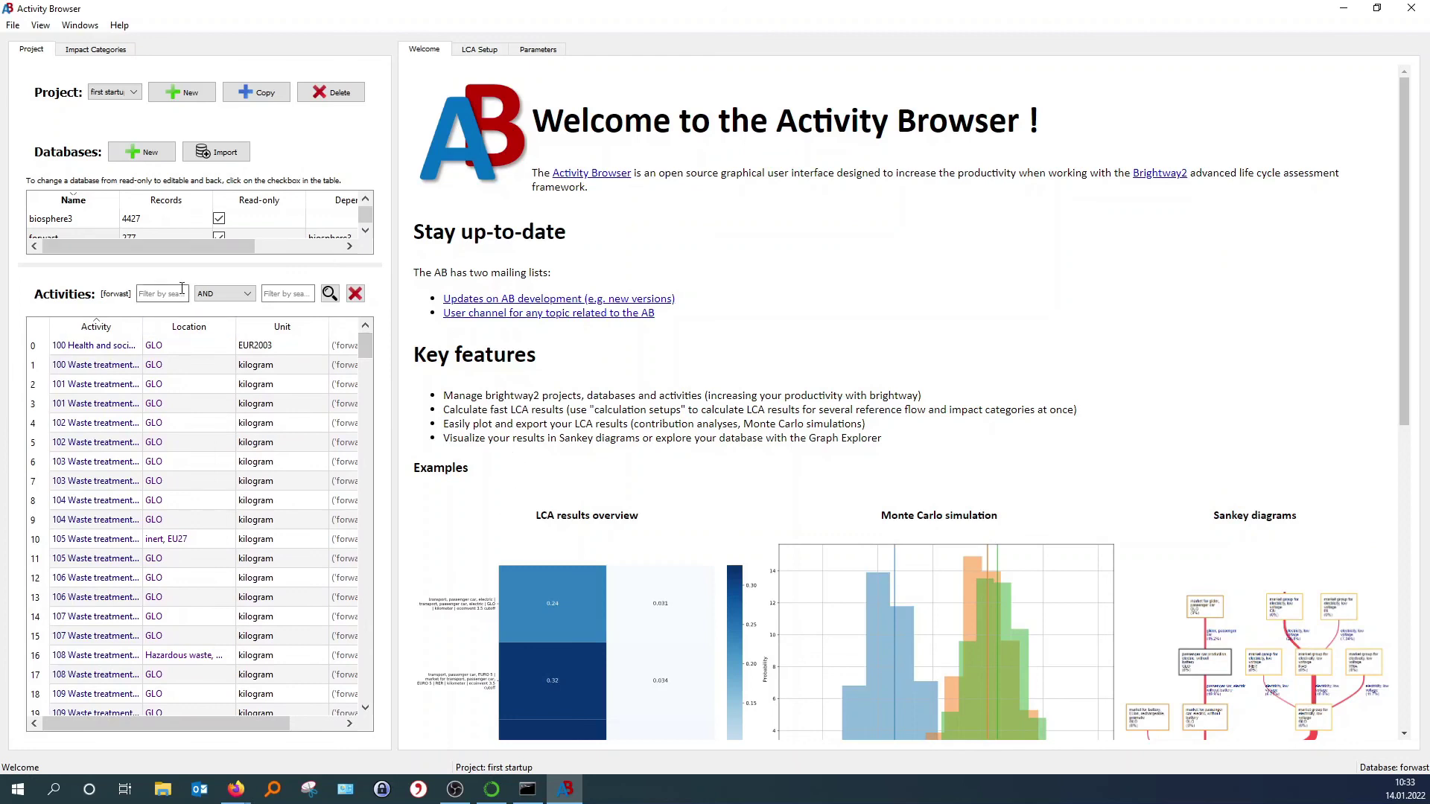
drag(173, 267, 190, 338)
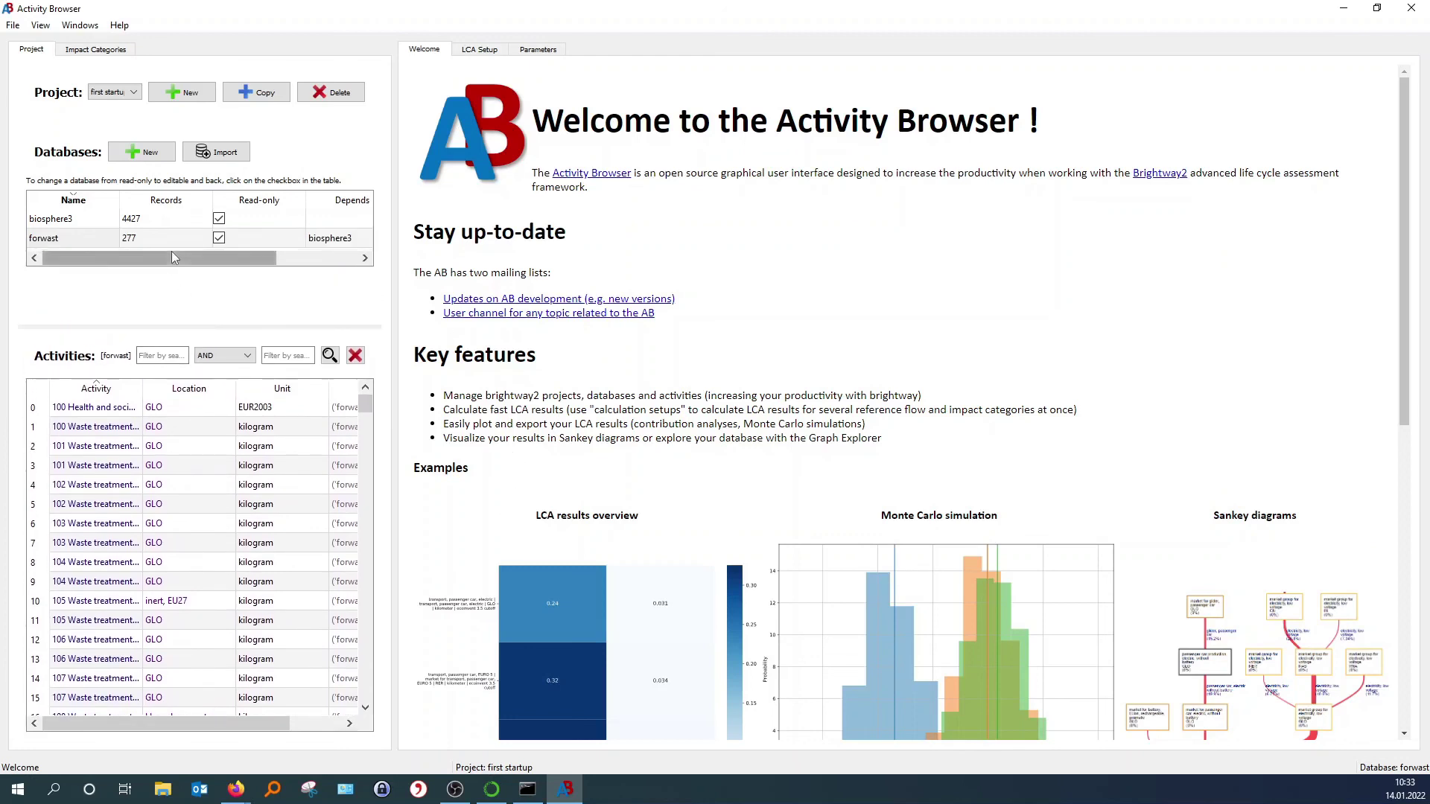